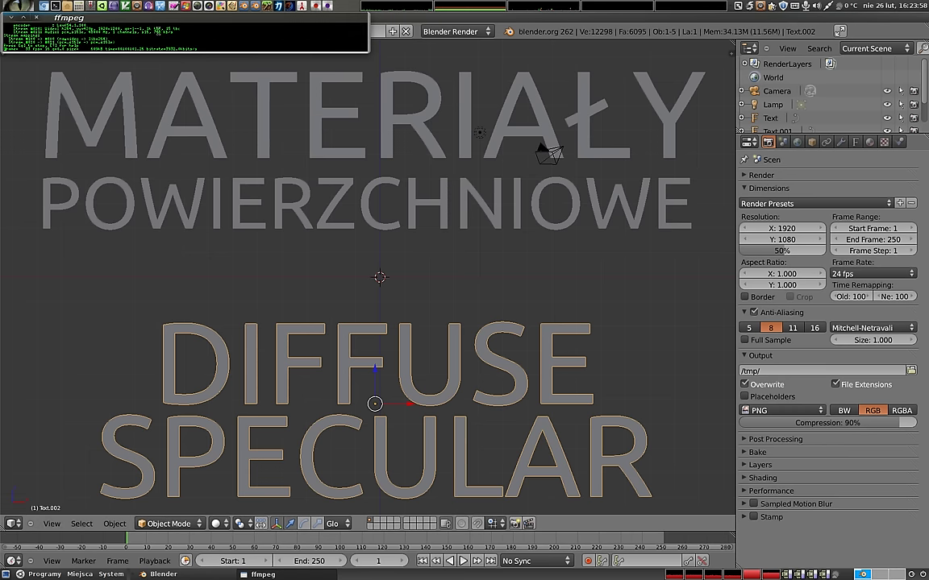
Step: Minimize the recording terminal and select the MATERIAŁY and POWIERZCHNIOWE title texts
click(11, 17)
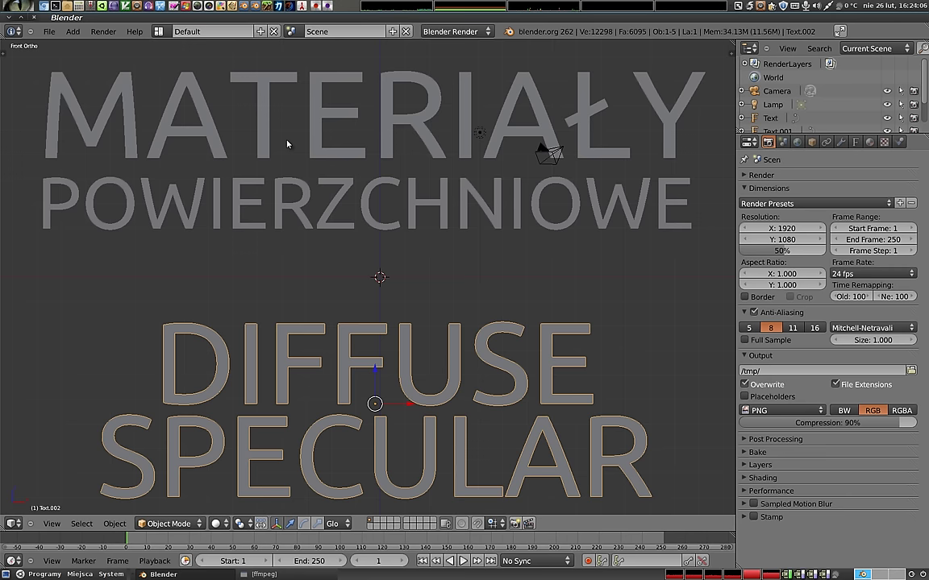
right_click(393, 154)
shift+right_click(393, 184)
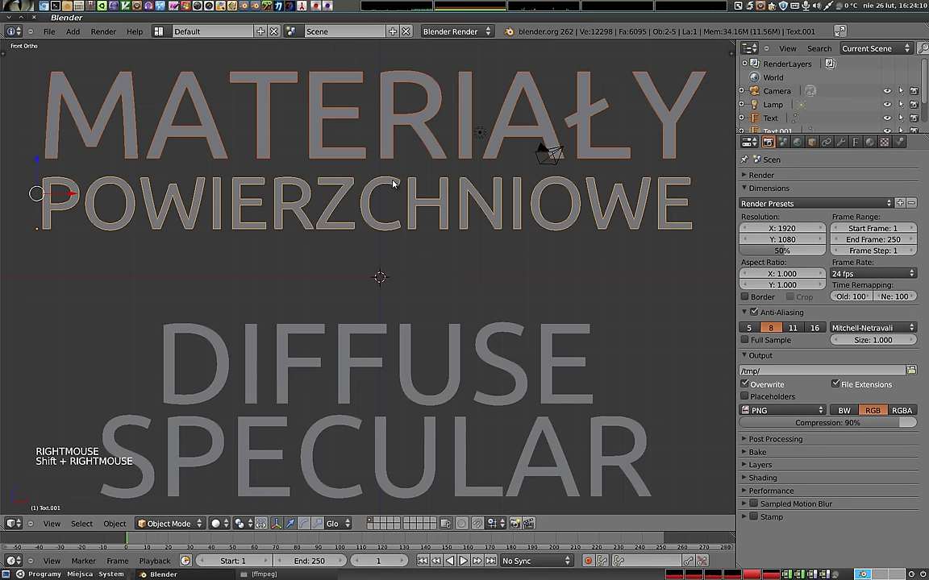
Step: Delete the MATERIAŁY, POWIERZCHNIOWE and DIFFUSE SPECULAR title texts
key(x)
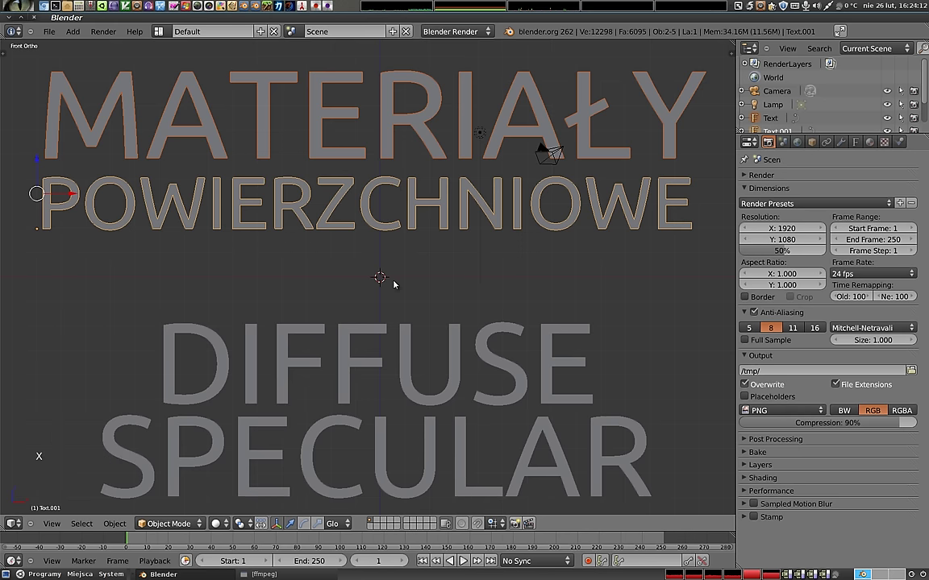
key(x)
click(356, 163)
right_click(405, 339)
key(x)
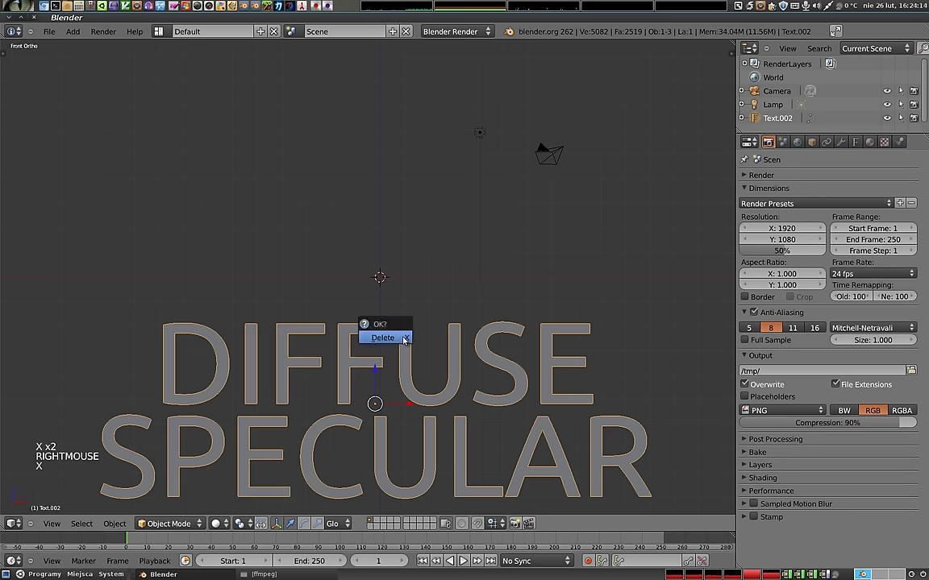
click(406, 339)
Step: Add a UV sphere at the scene centre and scale it up
key(shift+a)
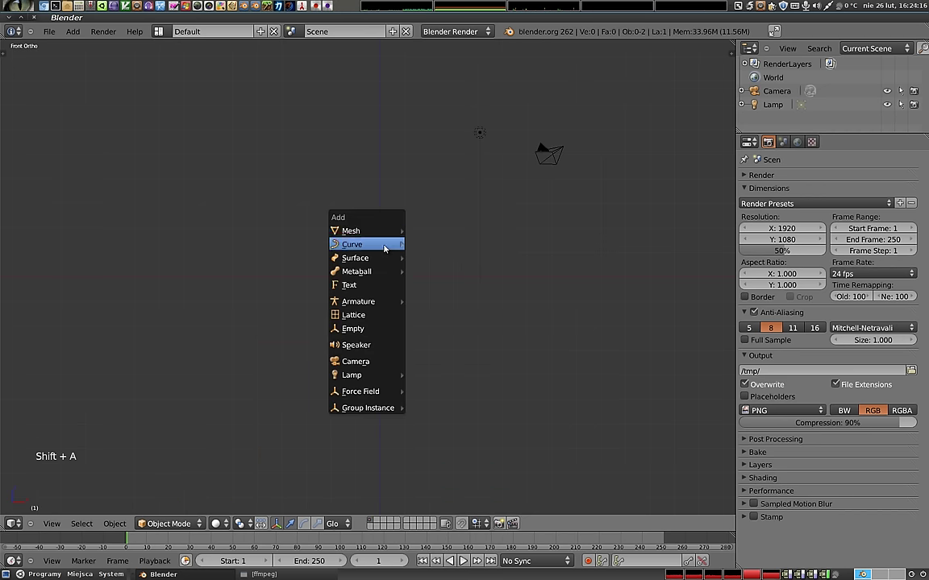
click(450, 270)
key(s)
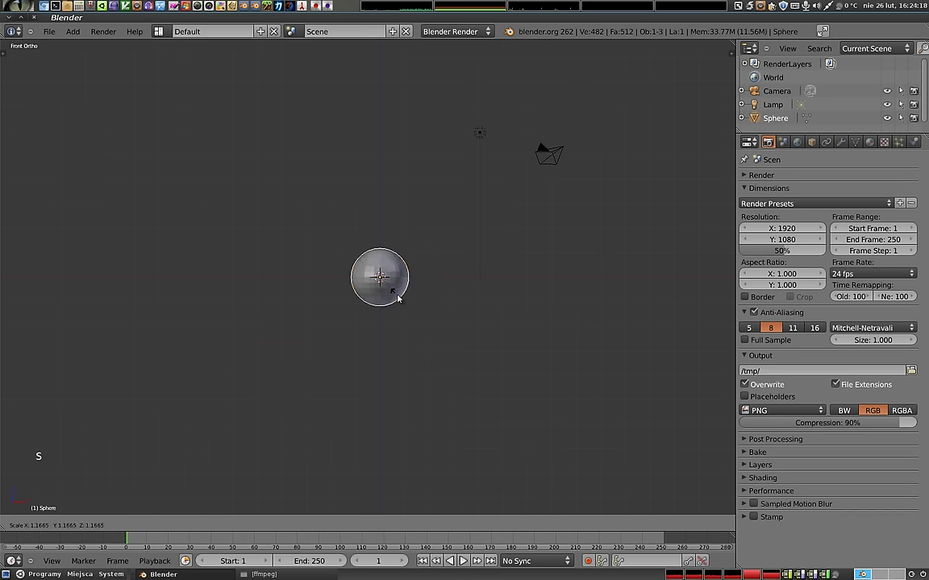
click(431, 318)
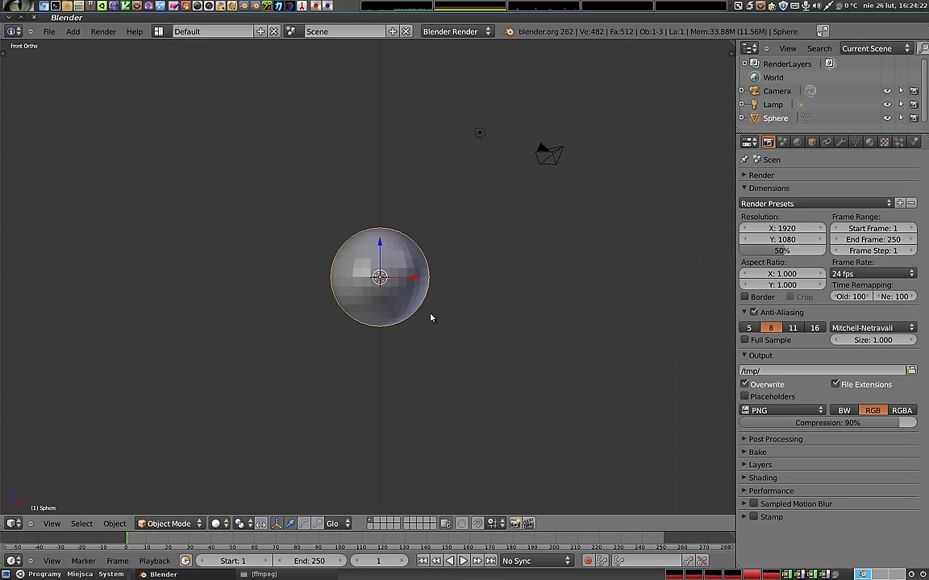
Step: Shade the sphere smooth and give it level-2 subdivision
key(t)
click(24, 179)
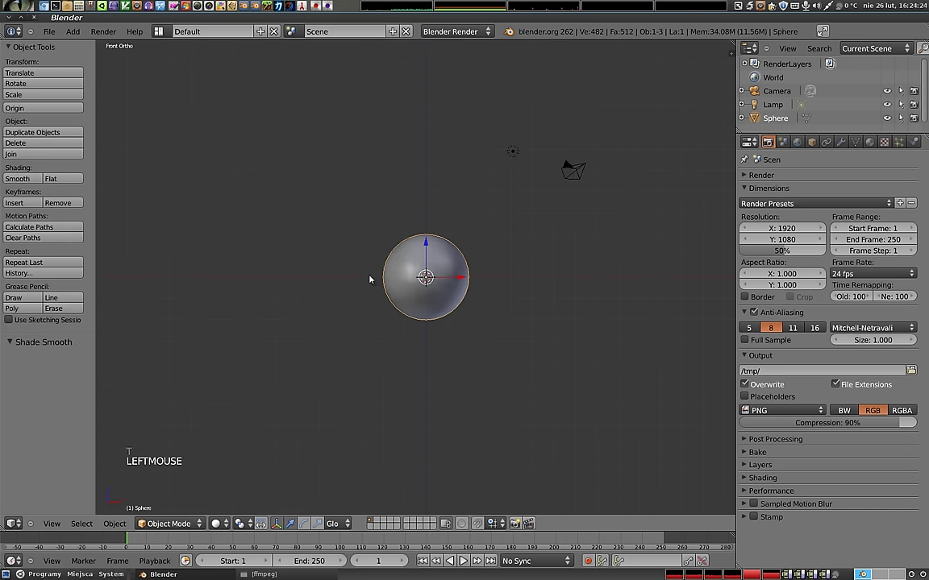
key(ctrl+2)
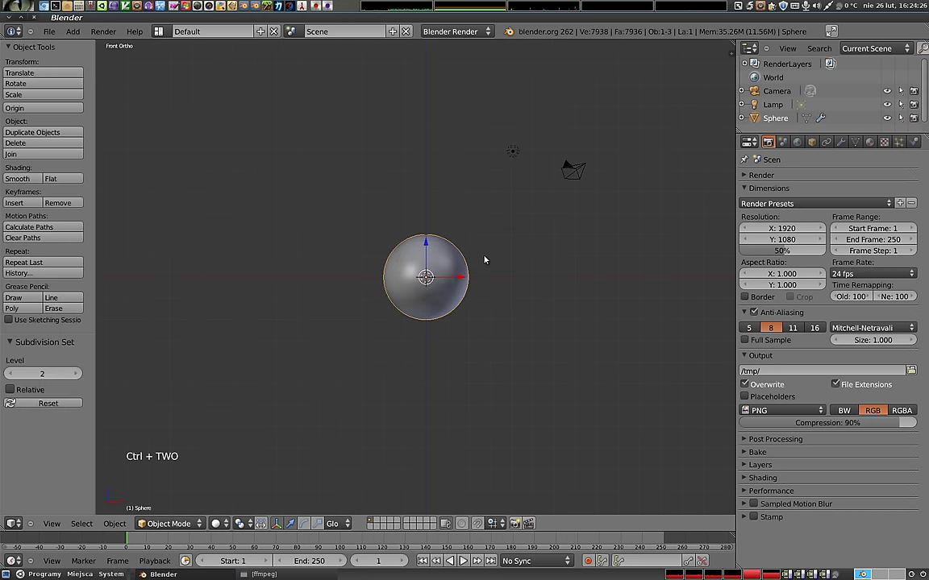
key(z)
scroll(413, 242, up, 5)
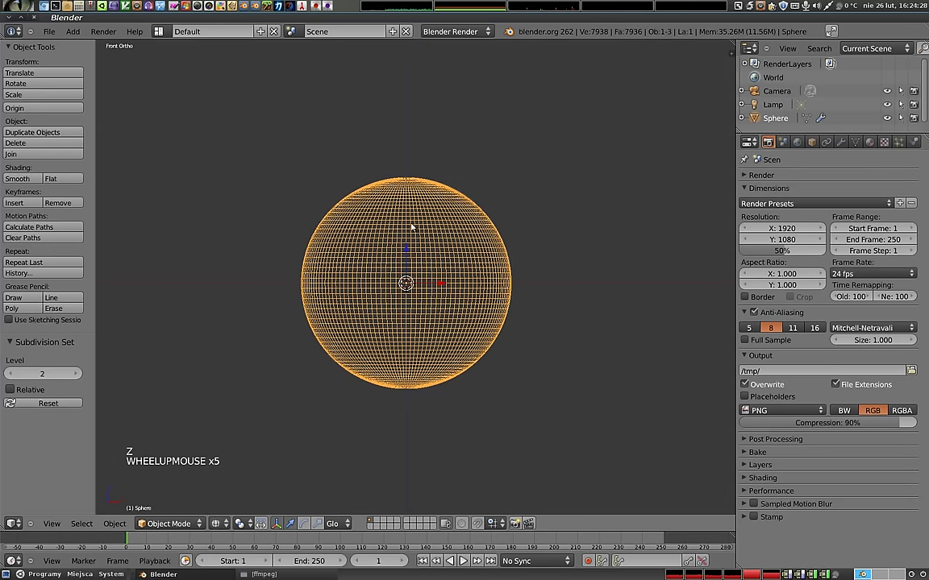
key(z)
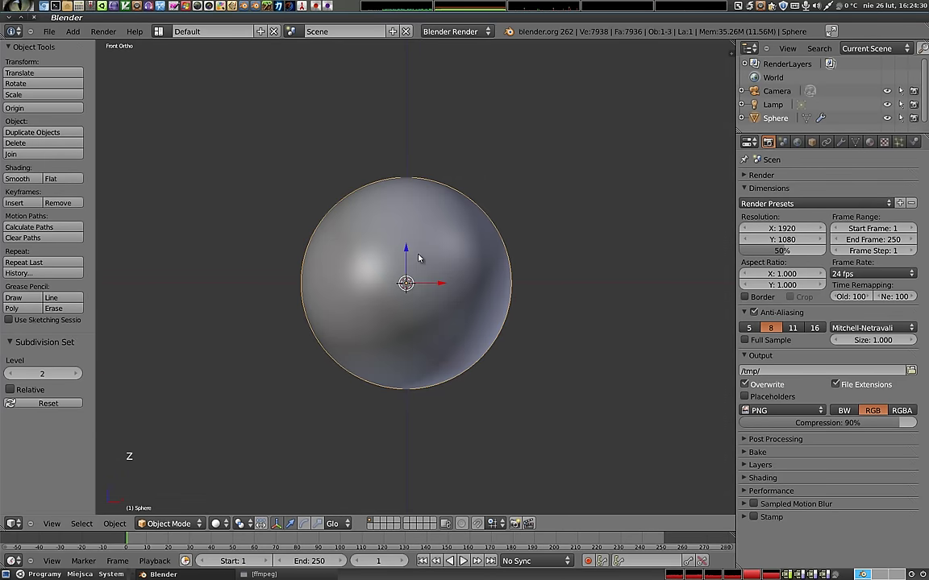
key(Tab)
key(t)
key(Tab)
Step: Switch to the camera view and select the camera
middle_drag(418, 254, 377, 315)
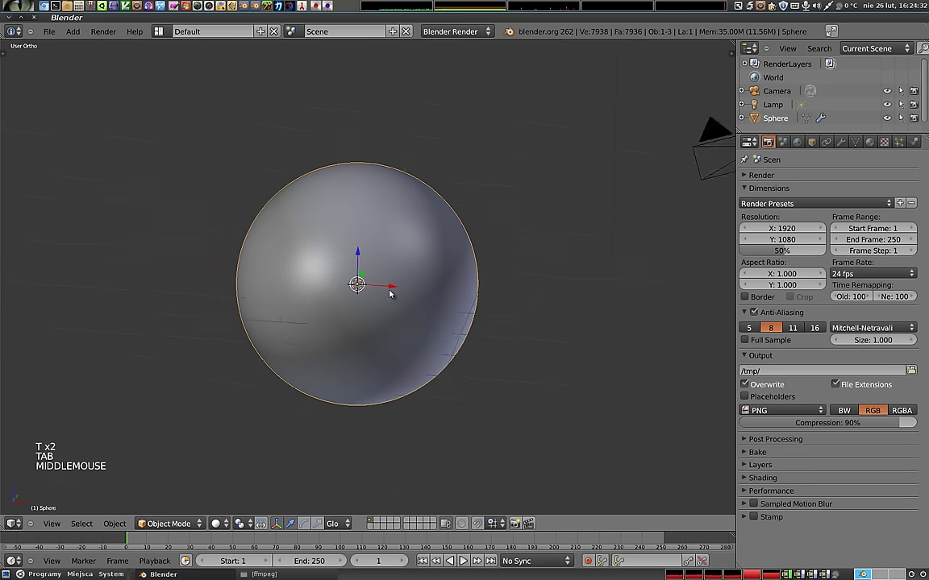
scroll(327, 246, down, 2)
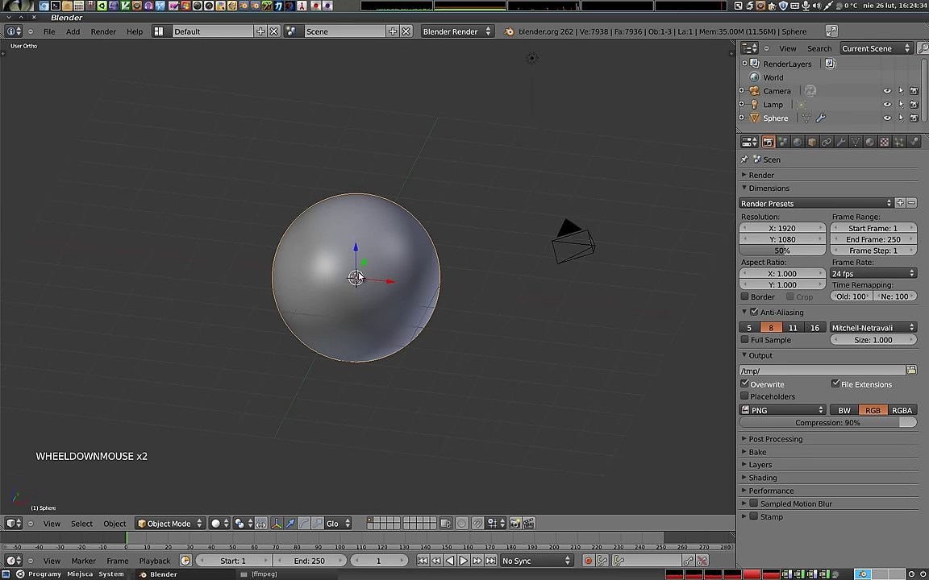
shift+middle_drag(338, 254, 318, 264)
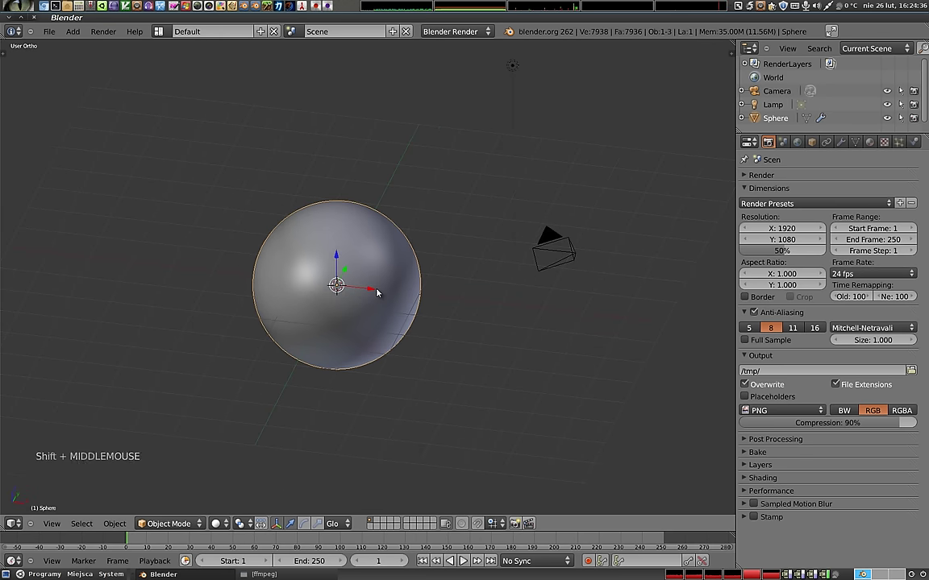
key(KP_0)
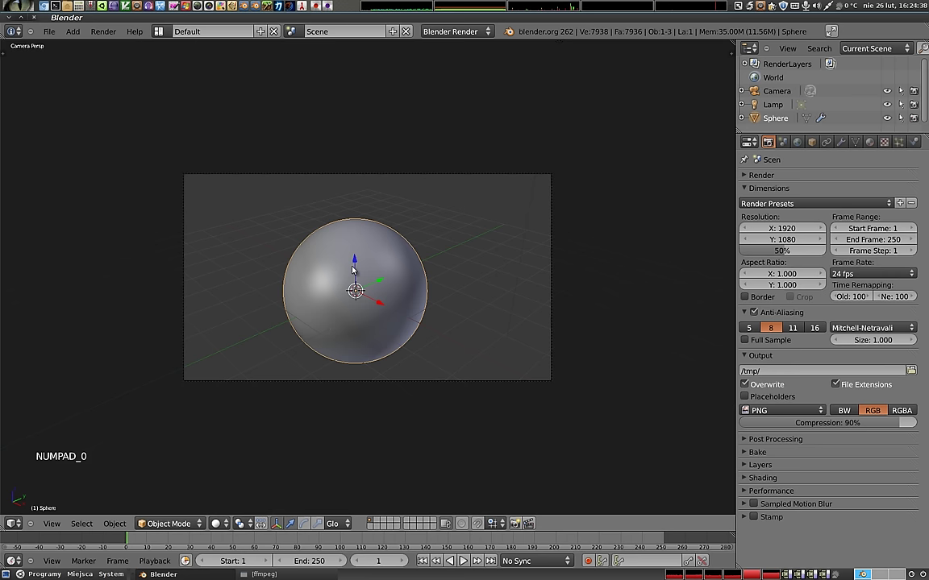
right_click(404, 180)
Step: Move the camera to reframe the sphere and render a grey test image
key(g)
key(g)
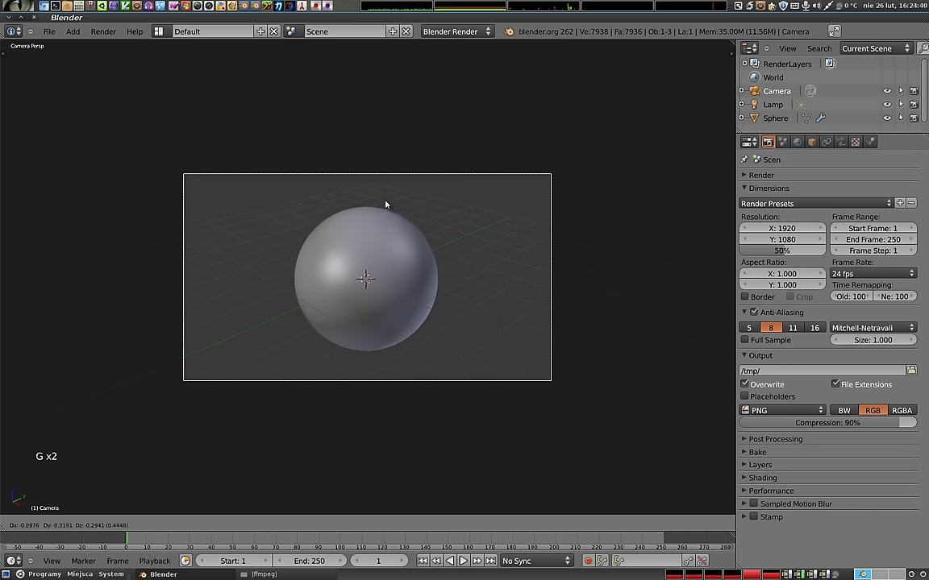
click(387, 204)
key(F12)
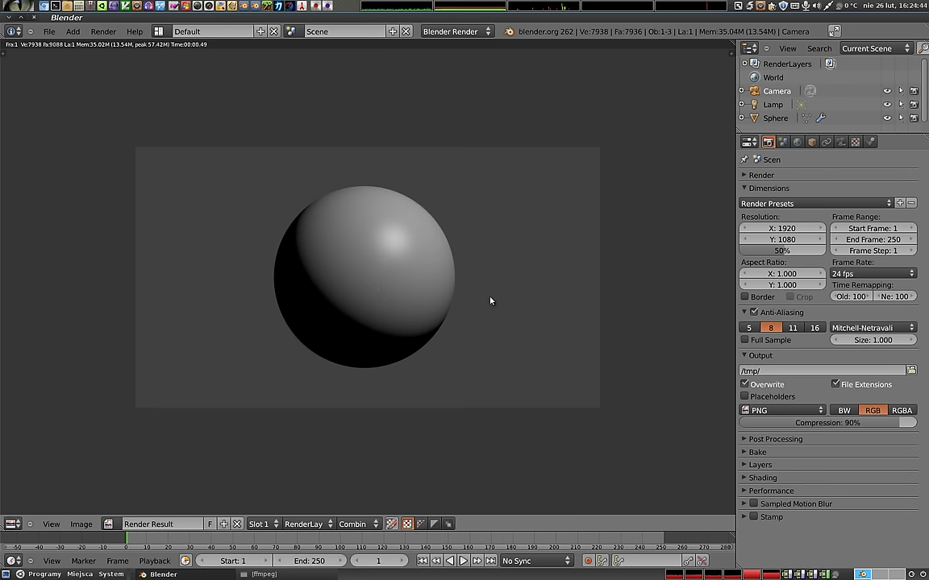
Step: Check the point lamp's light settings, close the render, and reselect the sphere
click(772, 104)
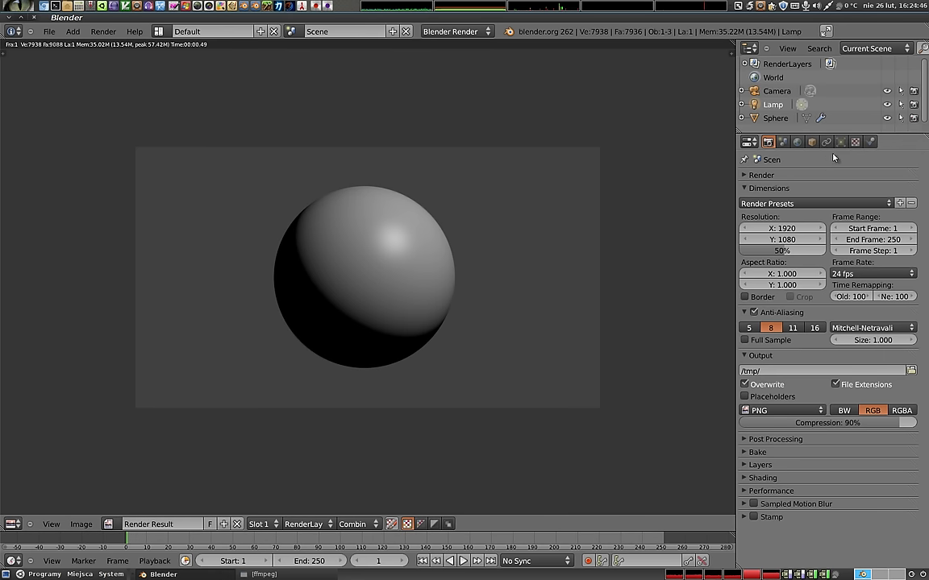
click(841, 142)
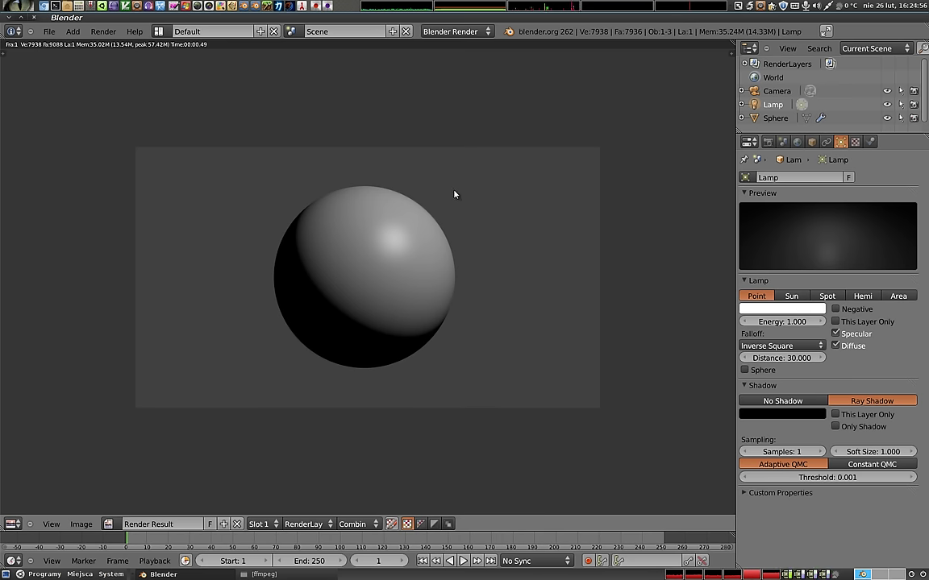
key(Escape)
right_click(402, 266)
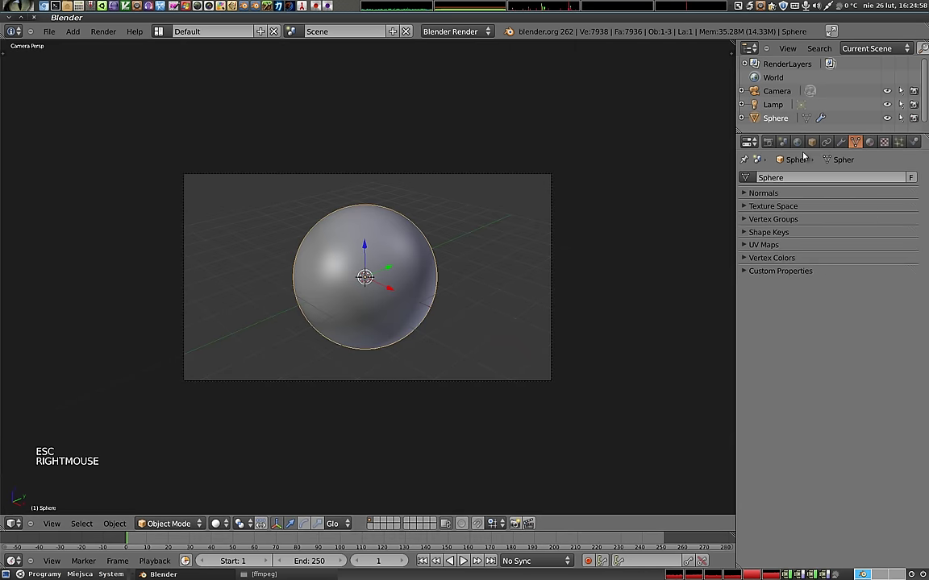
Step: Create a new material for the sphere with a green diffuse colour (R 0, G 0.8, B 0.03)
click(869, 142)
click(804, 213)
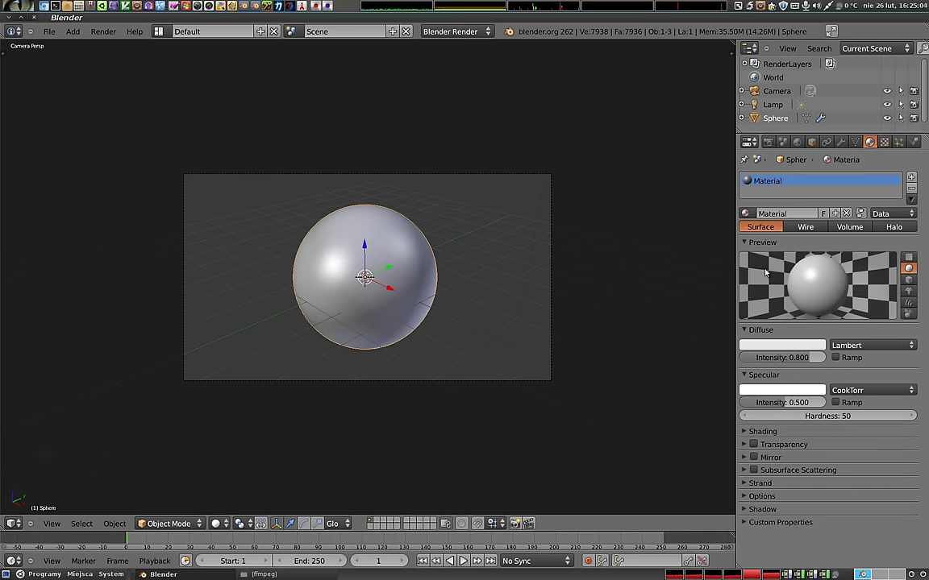
click(752, 330)
click(752, 331)
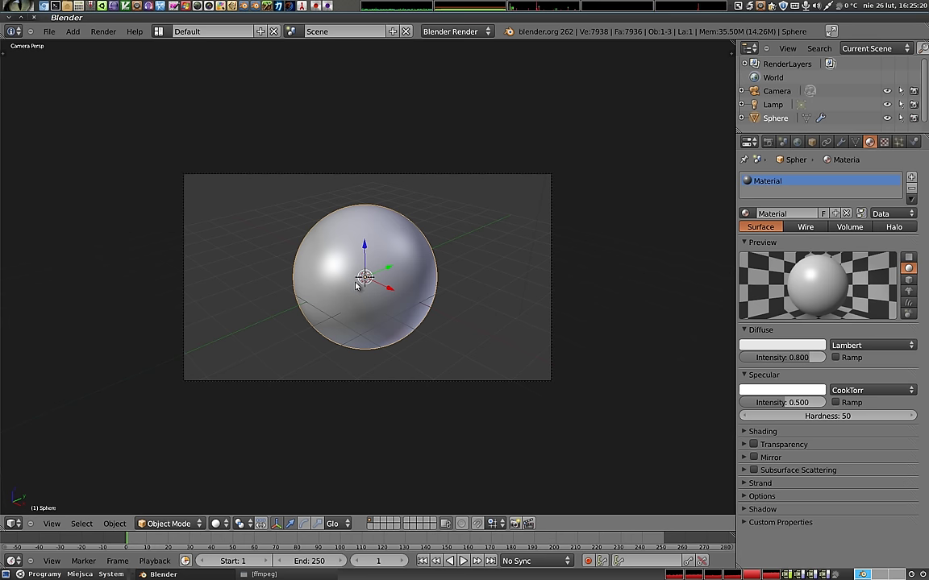
scroll(357, 284, up, 2)
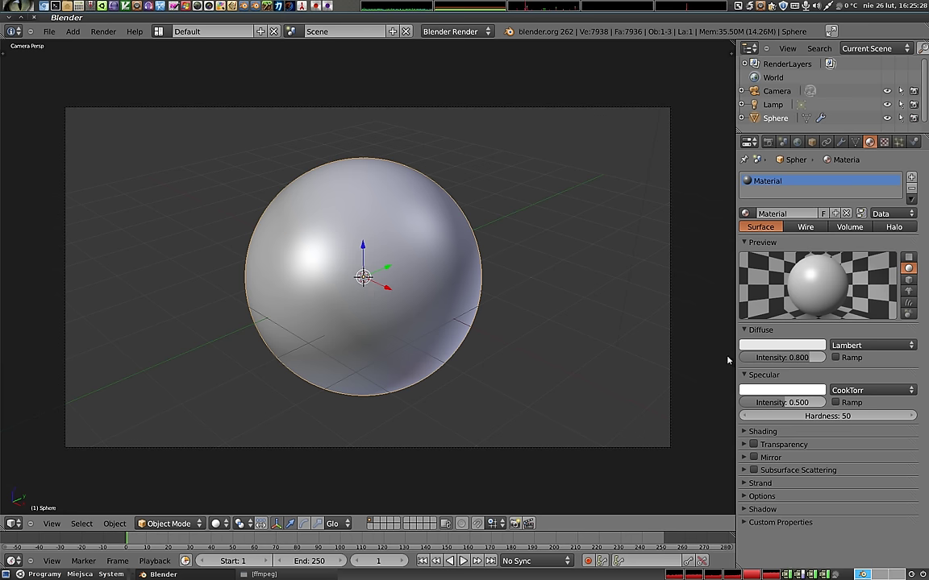
click(782, 345)
click(749, 252)
drag(749, 252, 745, 251)
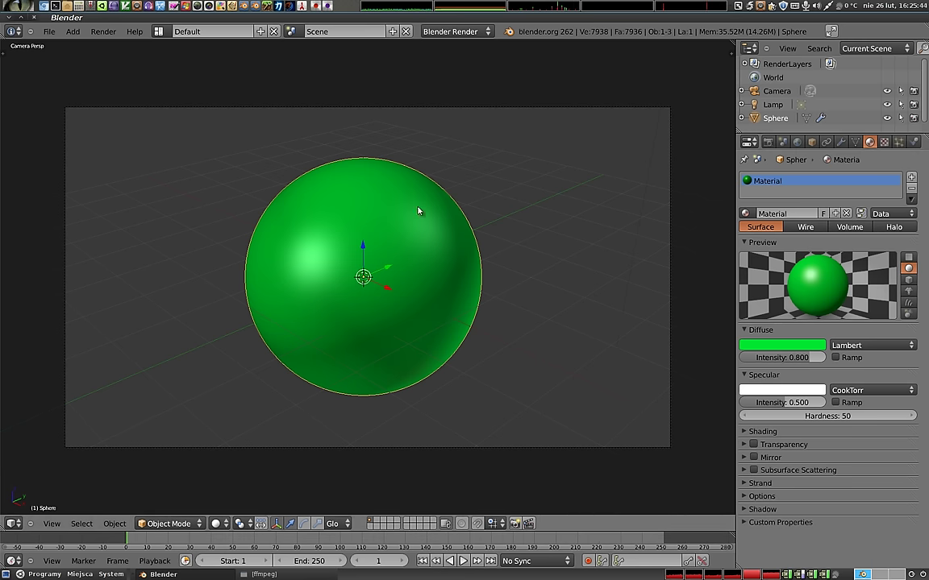
key(F12)
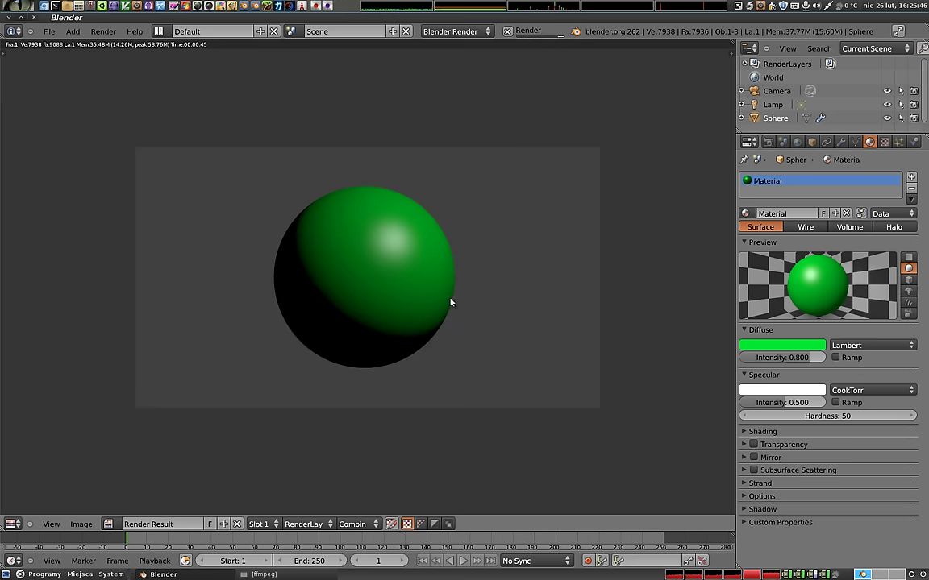
scroll(411, 257, up, 2)
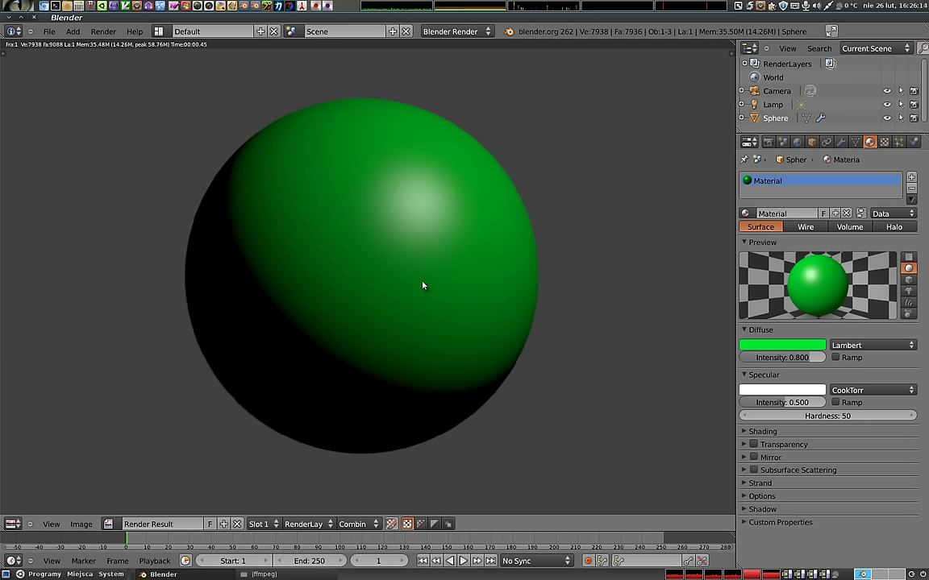
scroll(423, 285, down, 3)
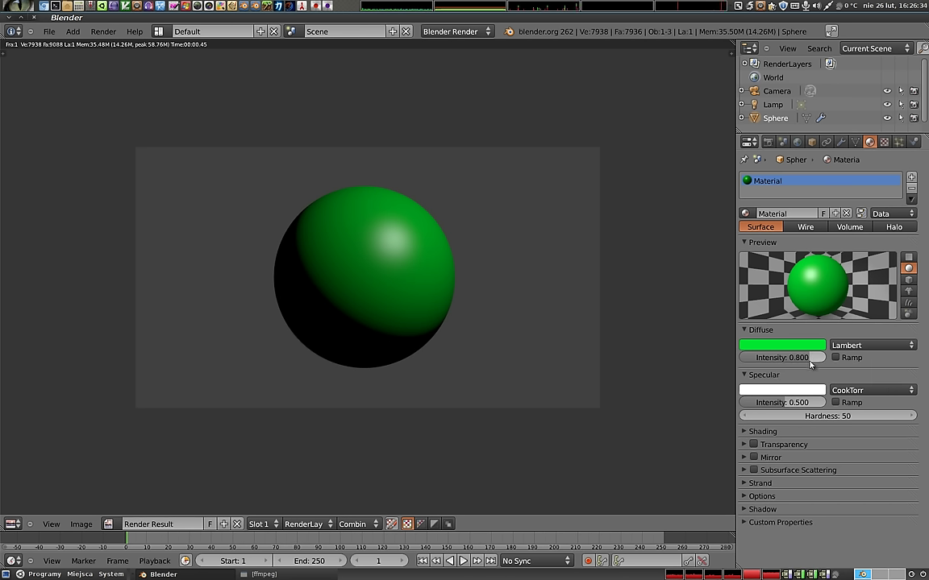
Step: Test-render the green sphere with lowered diffuse and specular intensities
drag(811, 363, 735, 364)
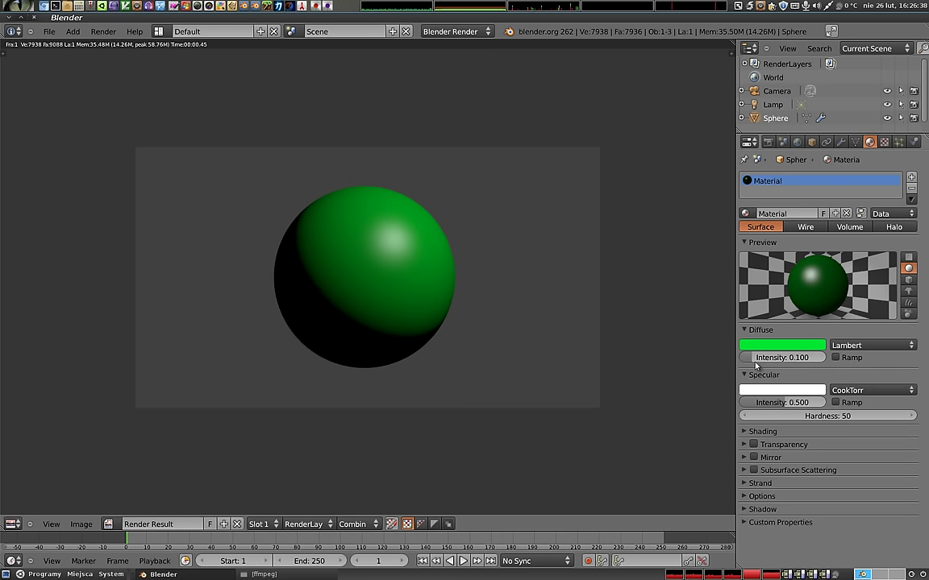
key(F12)
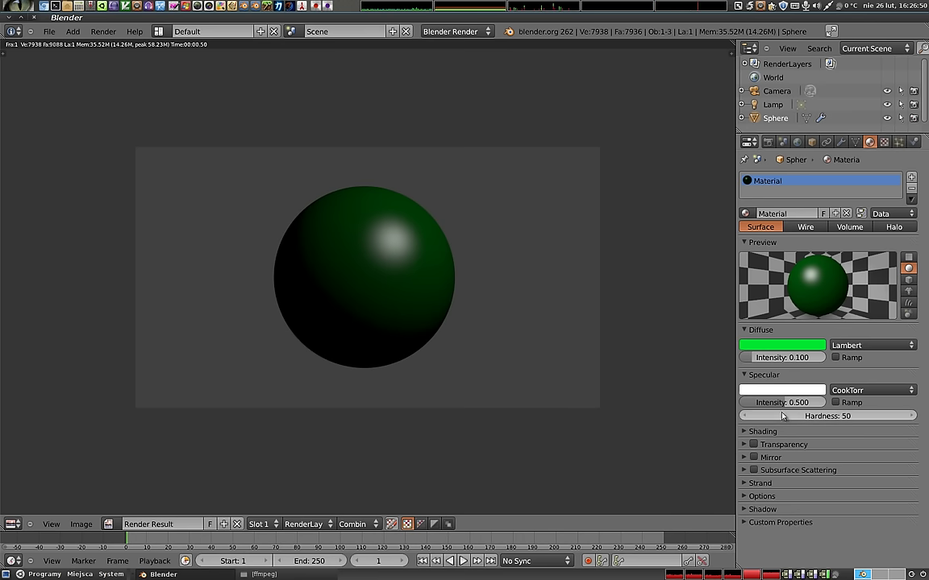
drag(789, 408, 746, 406)
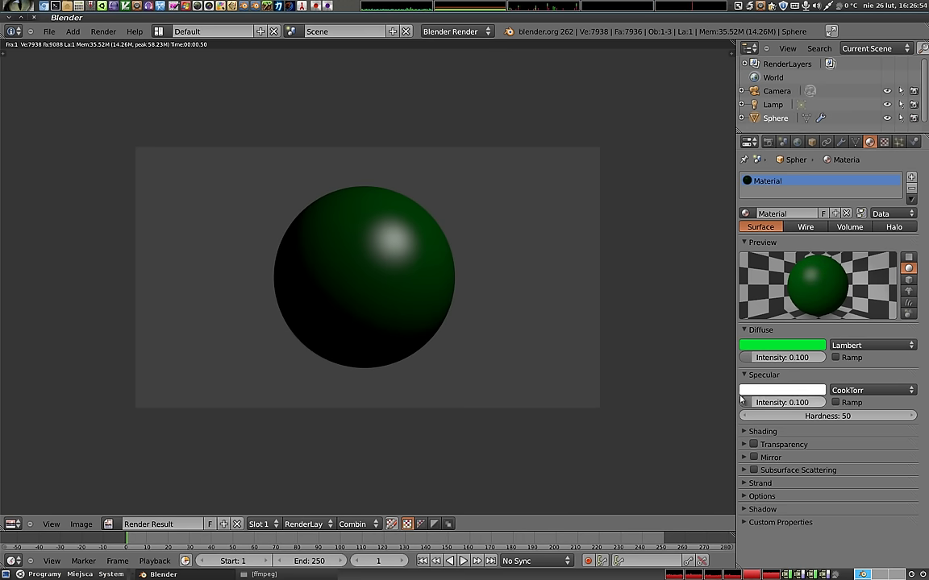
key(F12)
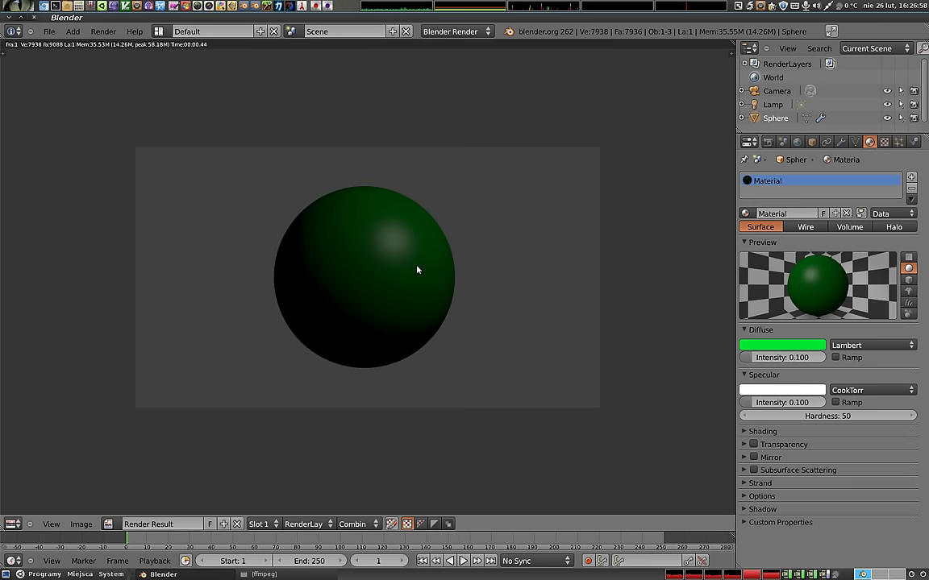
Step: Set specular intensity to 1.000 and diffuse intensity to 0.700, render, then close the render
drag(778, 403, 818, 402)
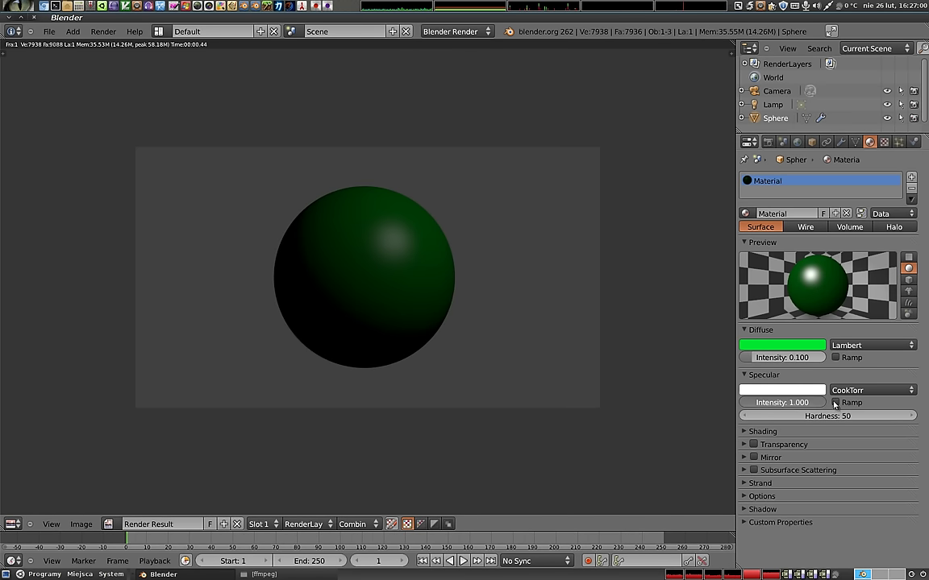
drag(764, 357, 814, 357)
key(F12)
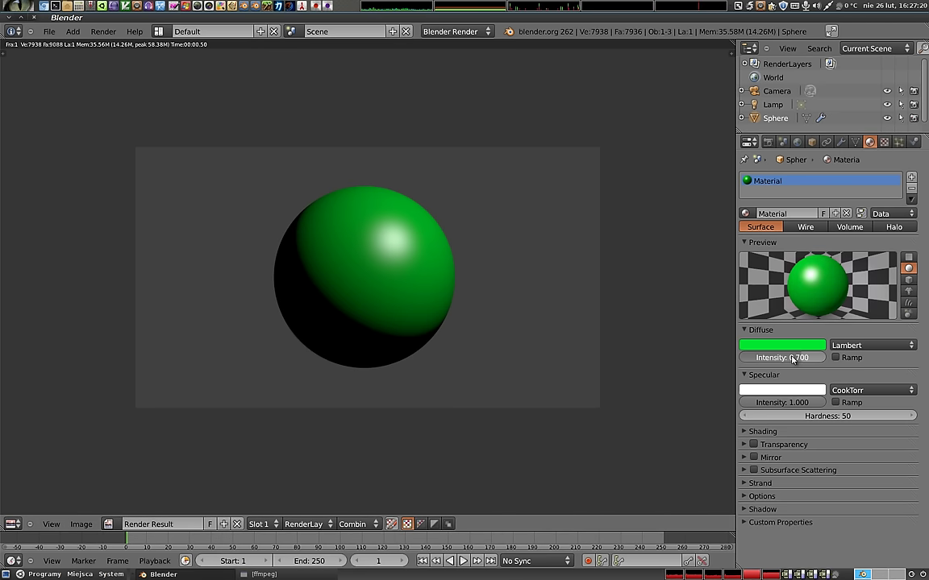
drag(792, 360, 803, 358)
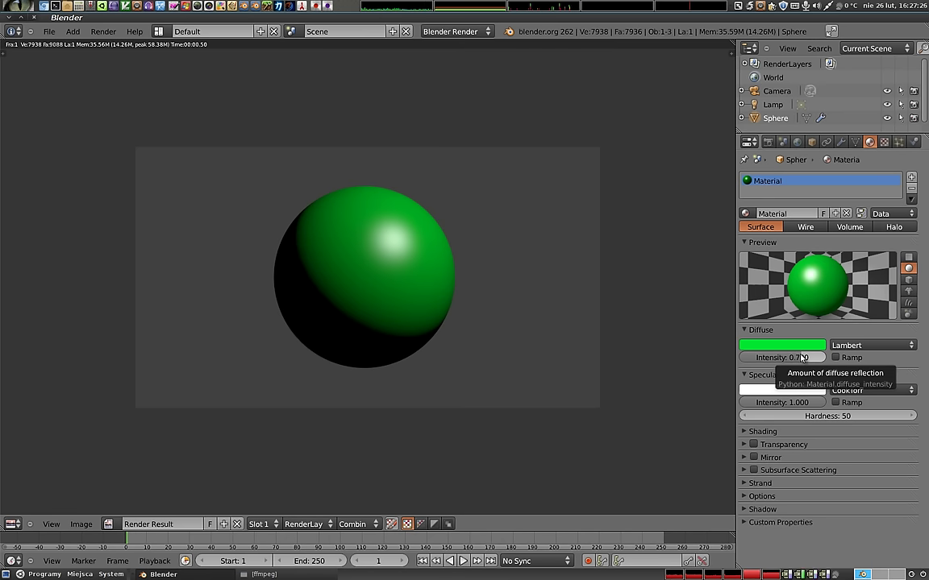
key(Escape)
Step: Pull the camera back and shift the sphere to the left
scroll(383, 286, down, 4)
scroll(383, 285, up, 1)
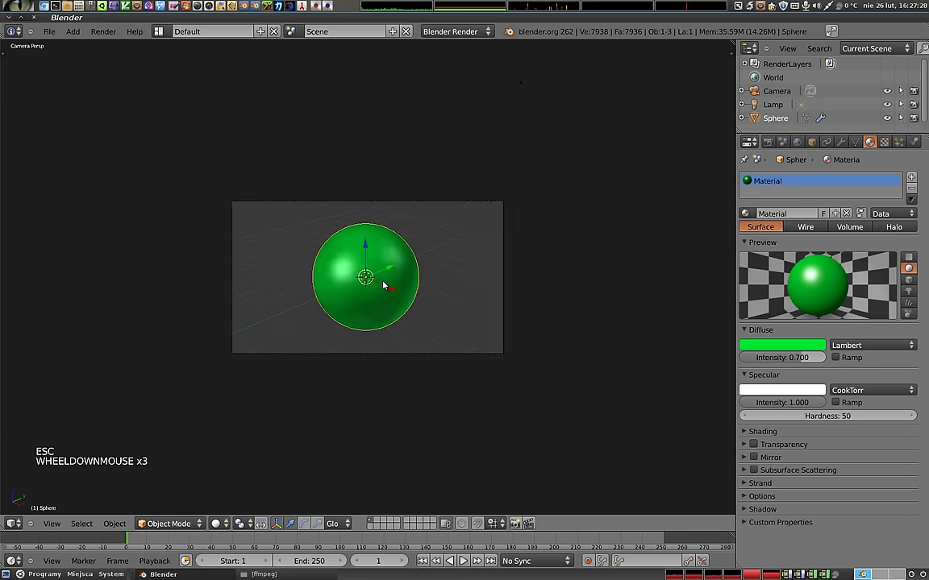
right_click(418, 241)
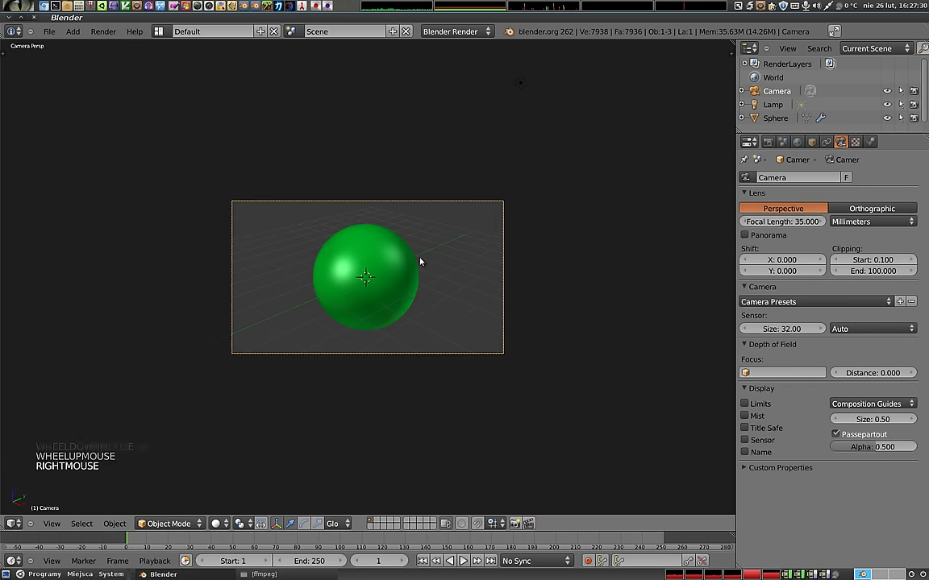
key(g)
key(g)
click(419, 313)
right_click(395, 283)
key(g)
click(342, 283)
Step: Duplicate the sphere to the right with its own Material.001 at diffuse intensity 1.000, then render both
key(shift+d)
click(444, 278)
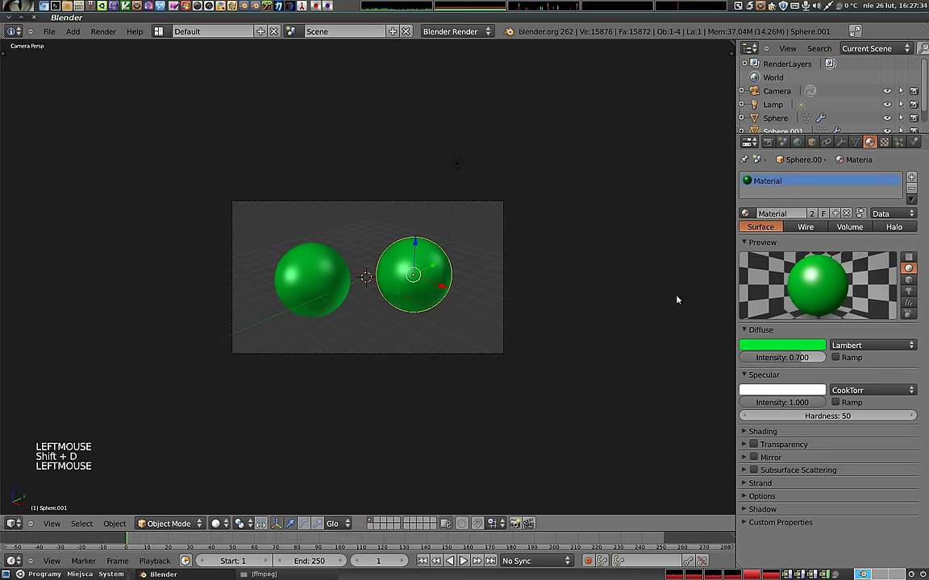
click(823, 213)
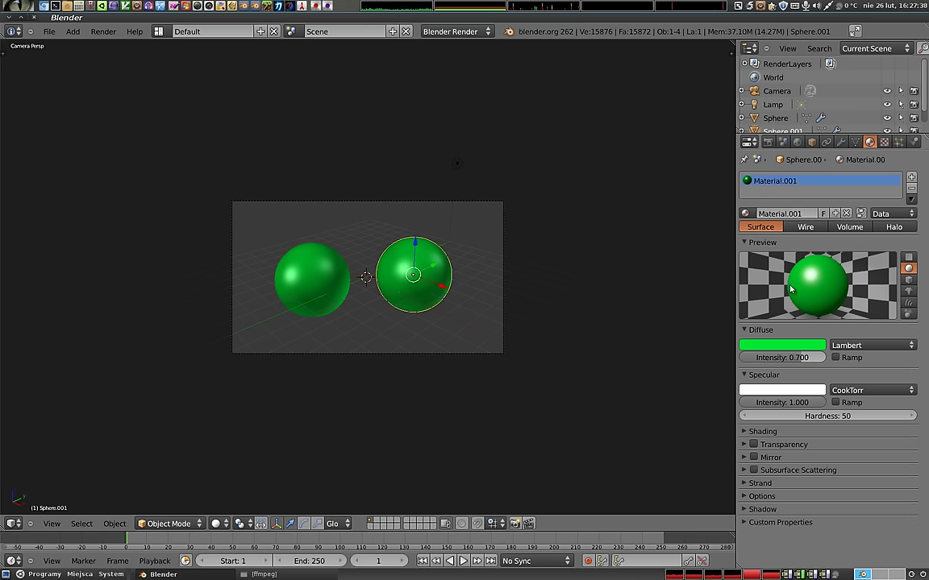
drag(790, 357, 822, 357)
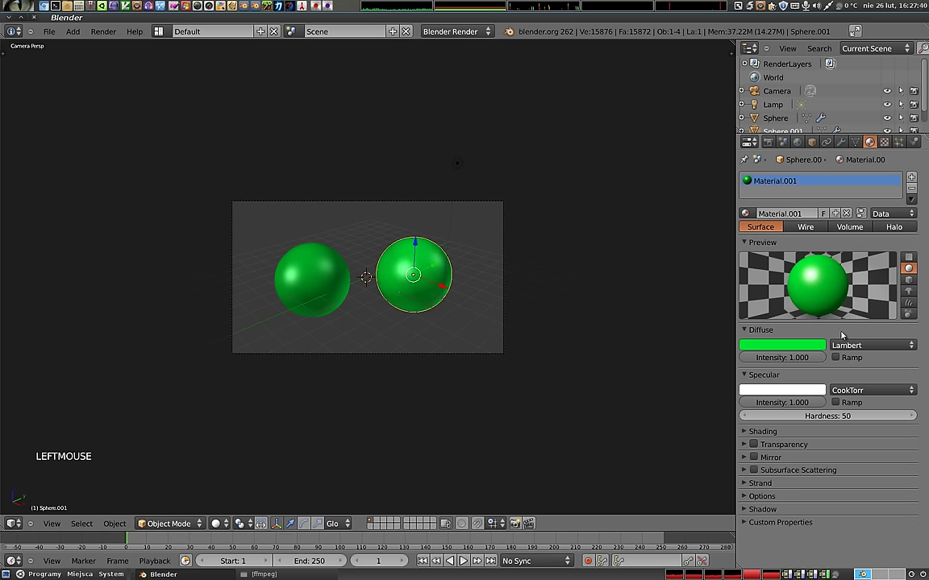
right_click(321, 292)
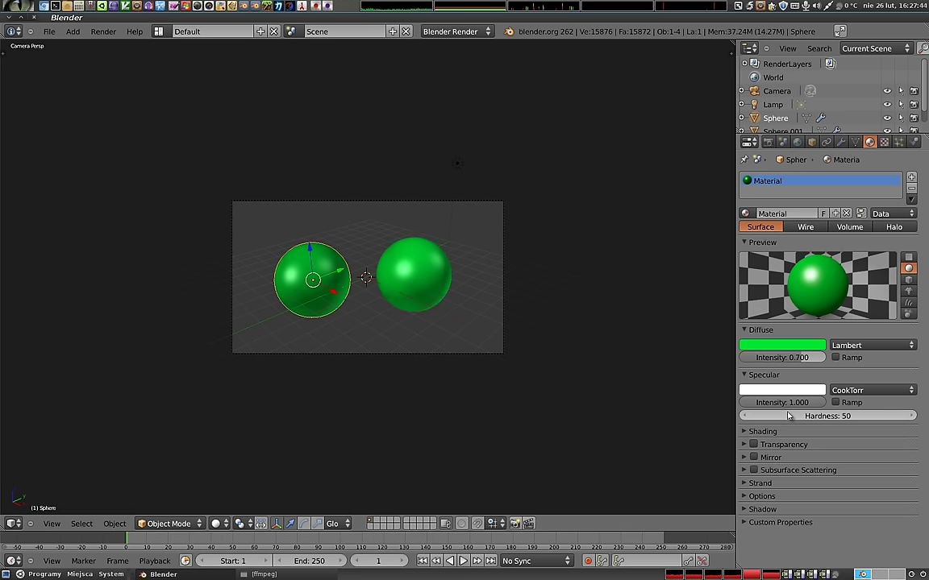
key(F12)
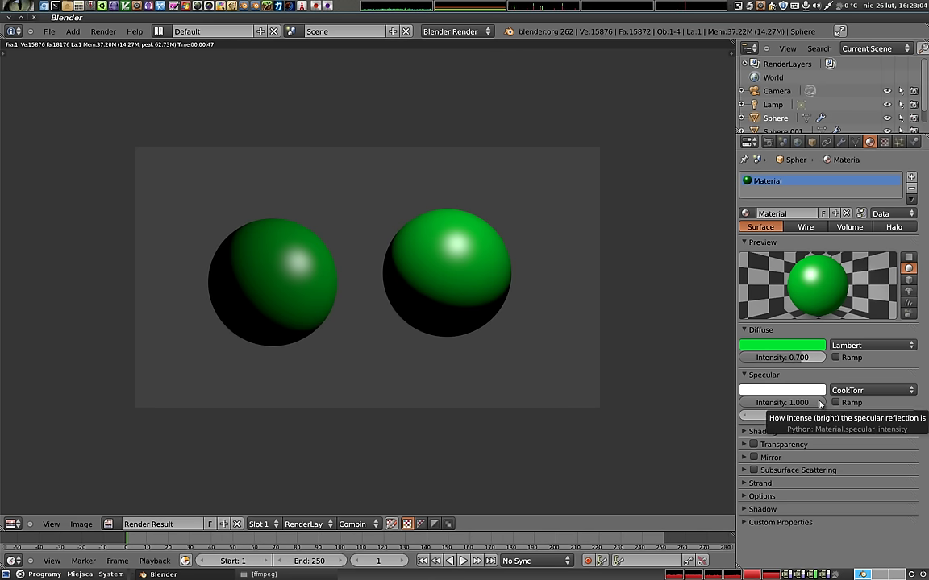
Step: On Sphere.001, test specular intensity 0, then set it to 0.500
click(782, 130)
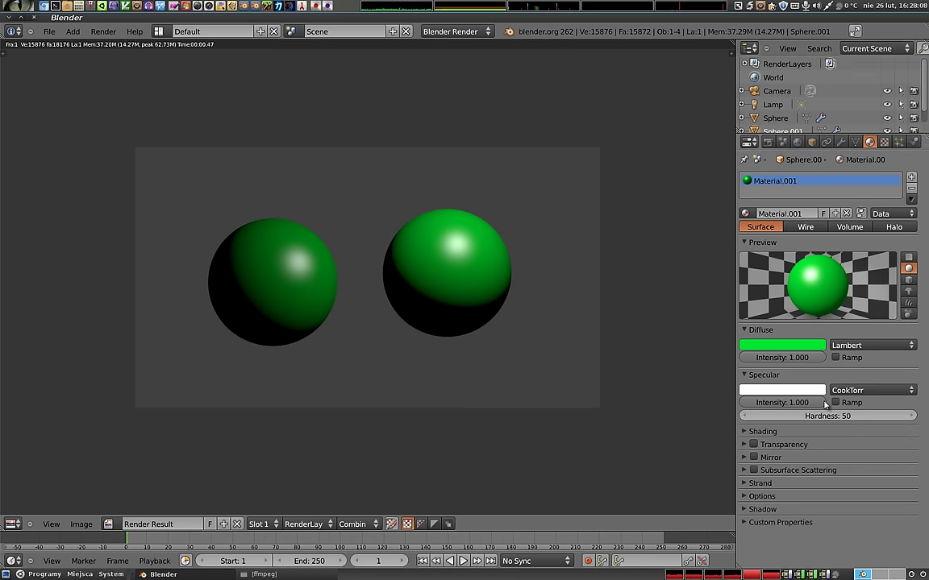
drag(824, 405, 652, 366)
key(F12)
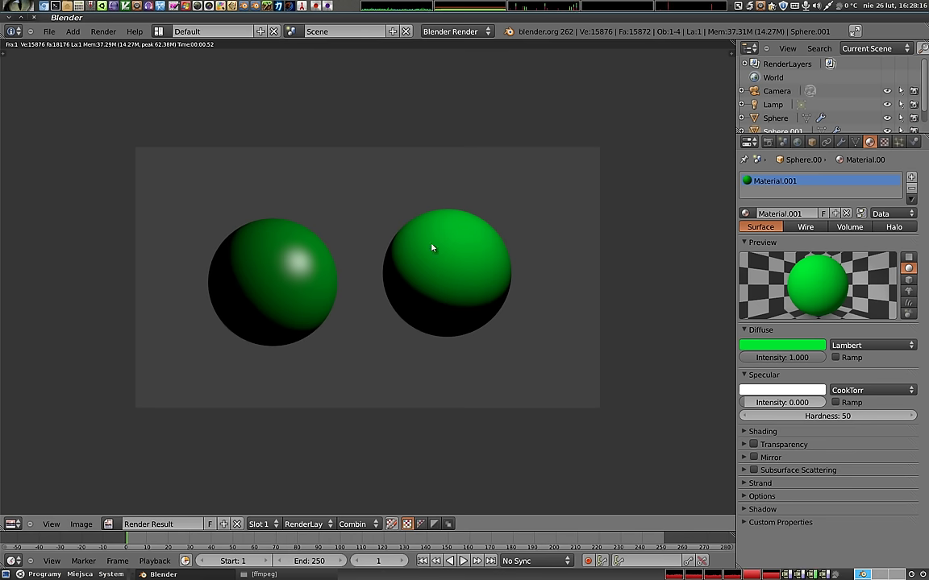
scroll(432, 249, up, 3)
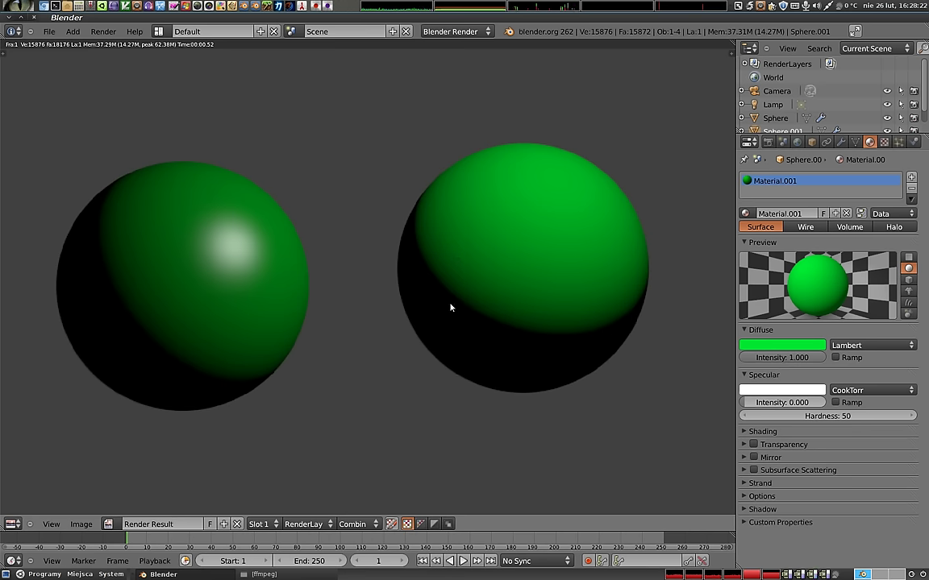
drag(765, 403, 794, 402)
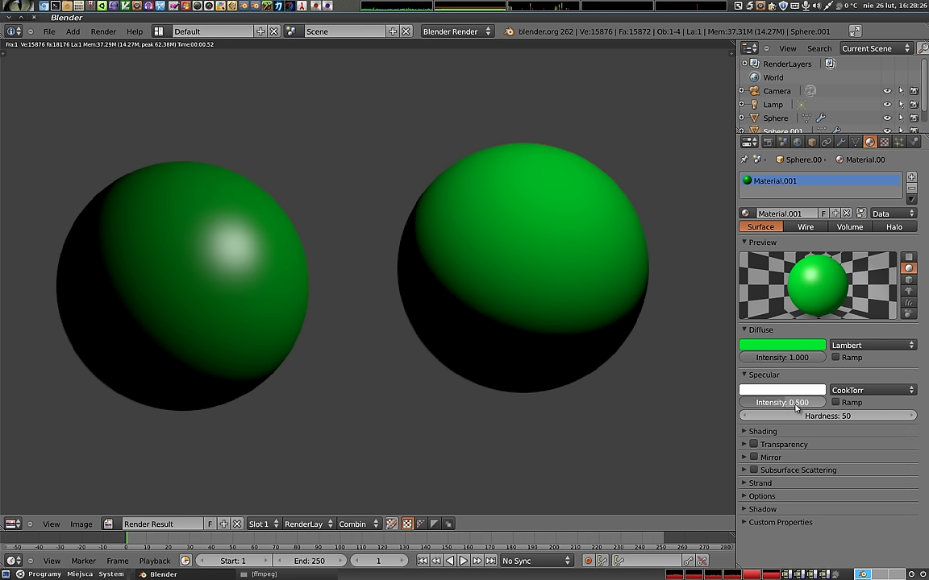
Step: Give Sphere.001 diffuse intensity 0.800 and an orange diffuse colour, then render
drag(799, 357, 785, 360)
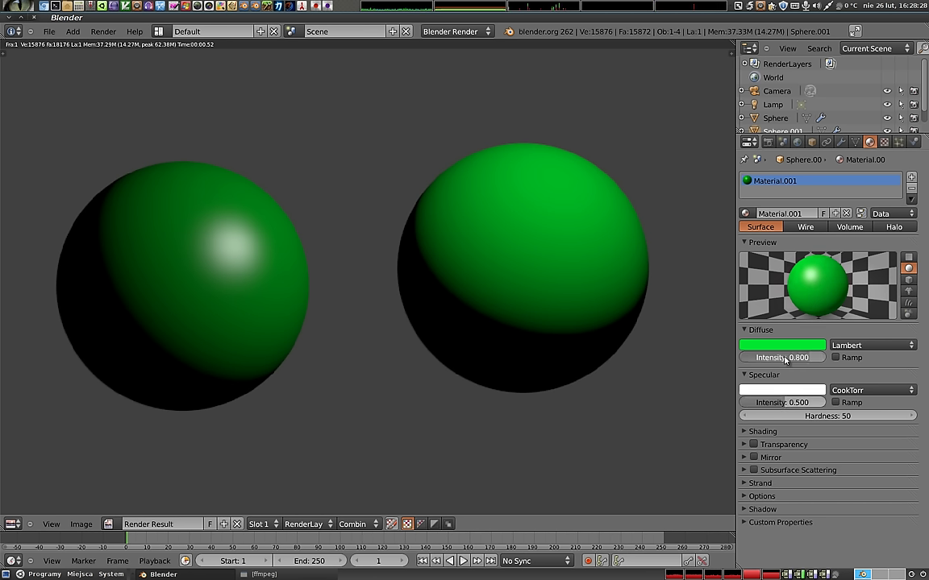
click(781, 345)
click(765, 263)
drag(766, 263, 764, 291)
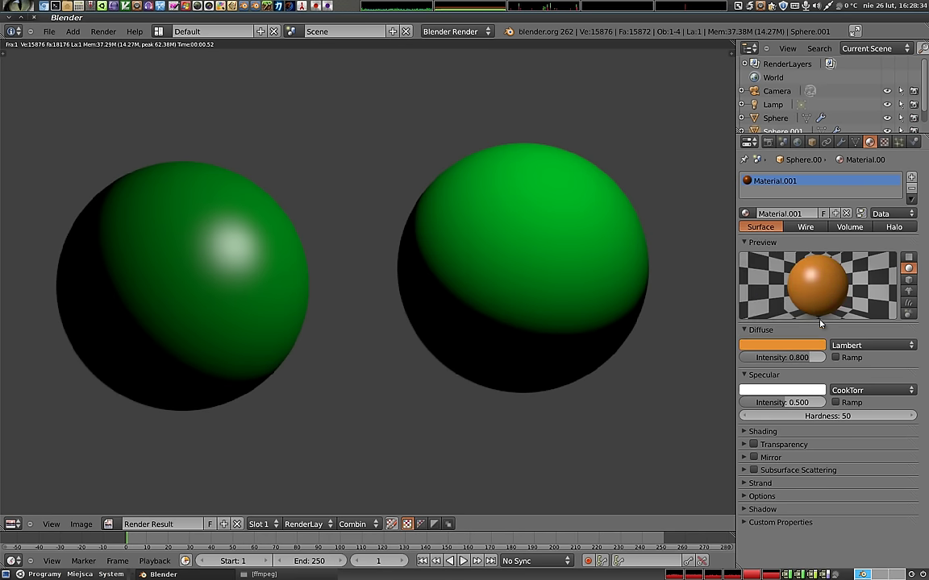
key(F12)
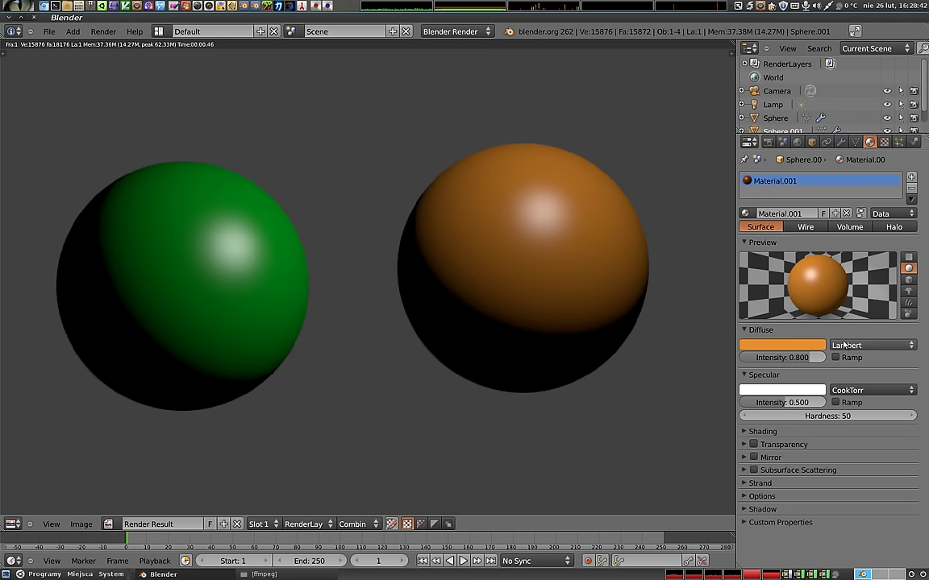
Step: Browse the diffuse and specular shader models and switch the diffuse shader to Oren-Nayar
click(893, 345)
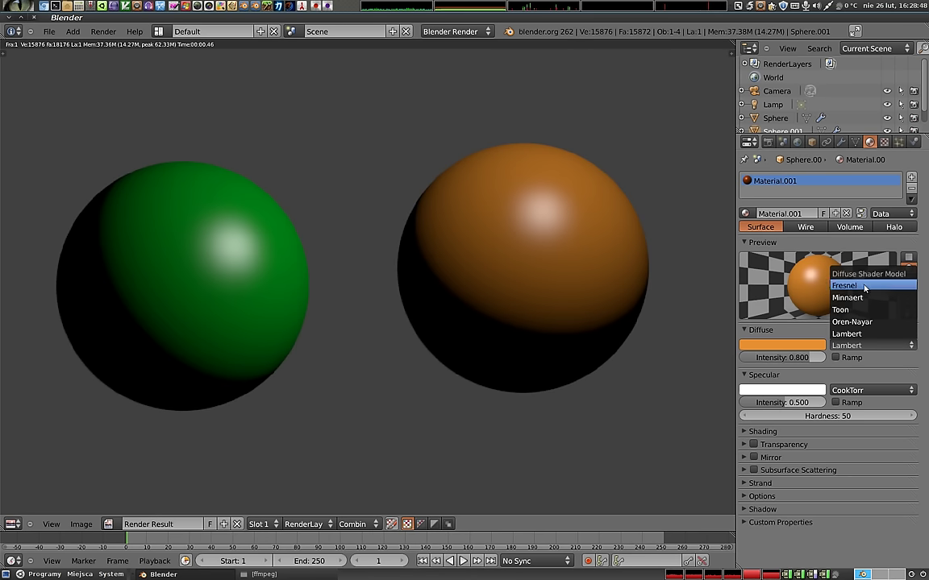
click(870, 334)
click(869, 389)
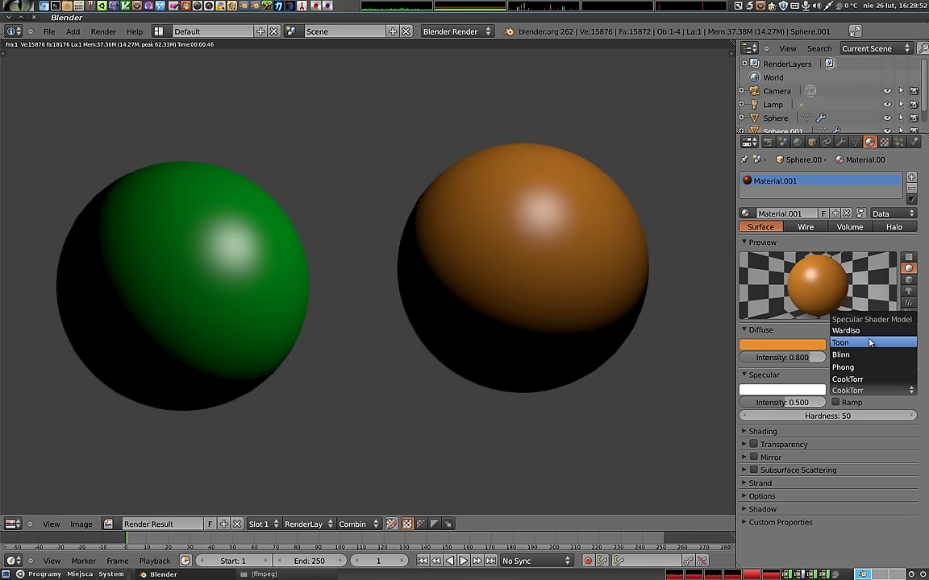
click(859, 379)
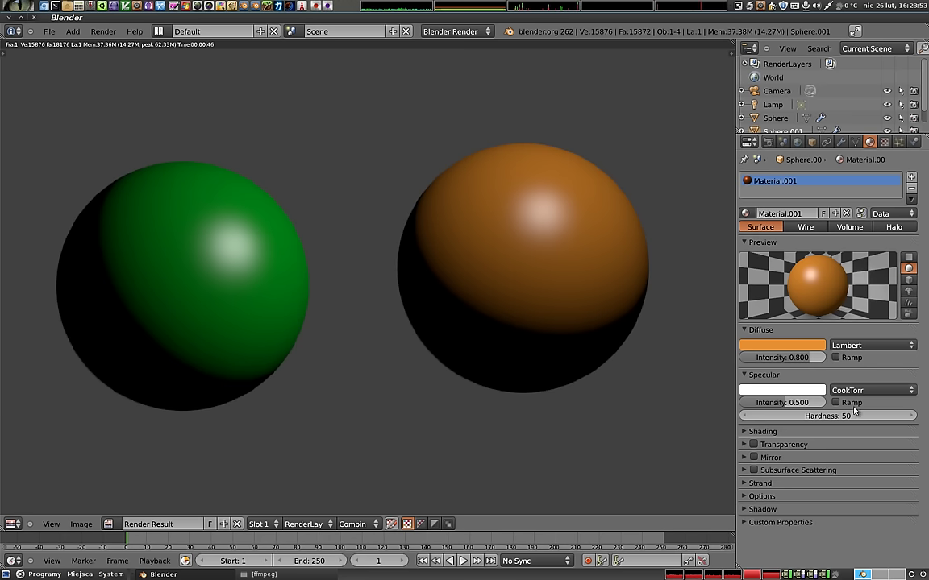
click(869, 345)
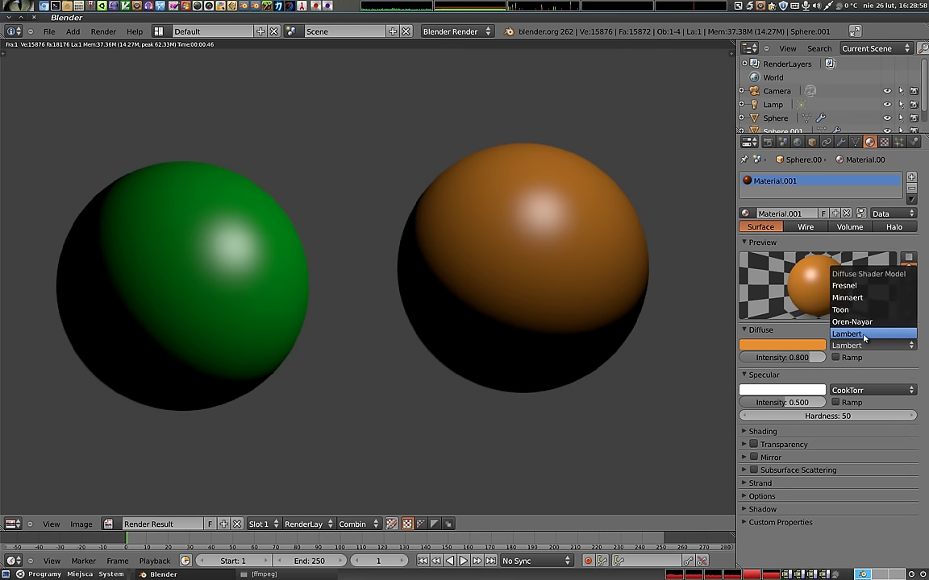
click(867, 337)
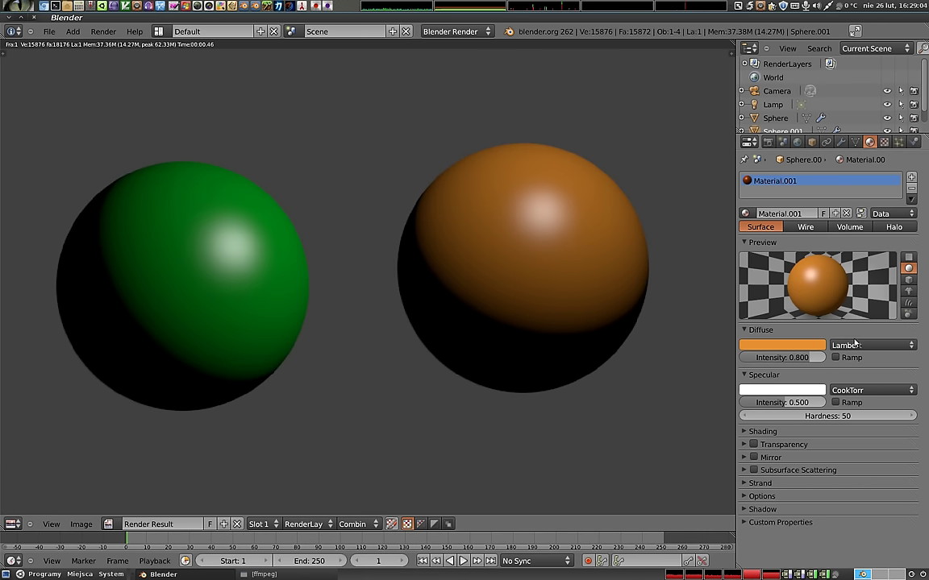
click(871, 345)
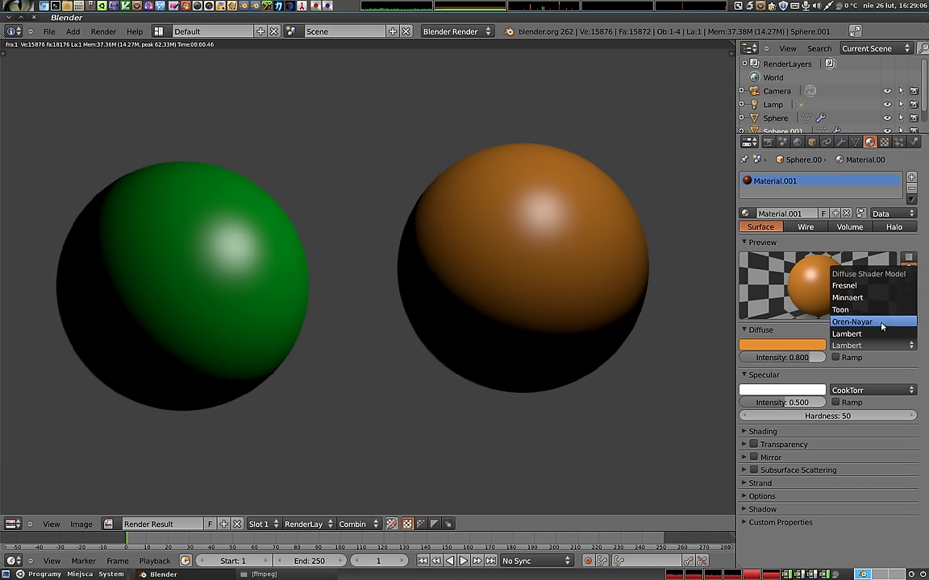
click(882, 323)
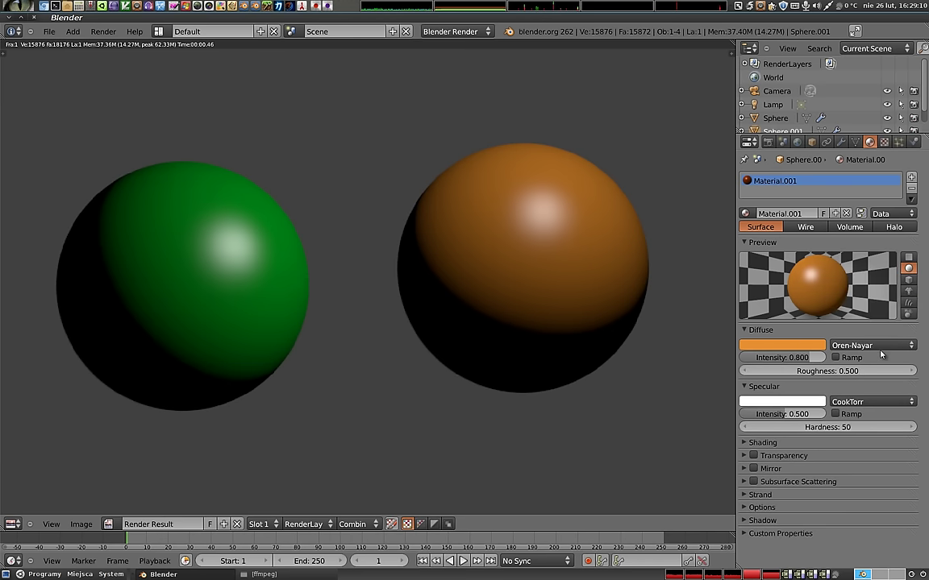
click(882, 346)
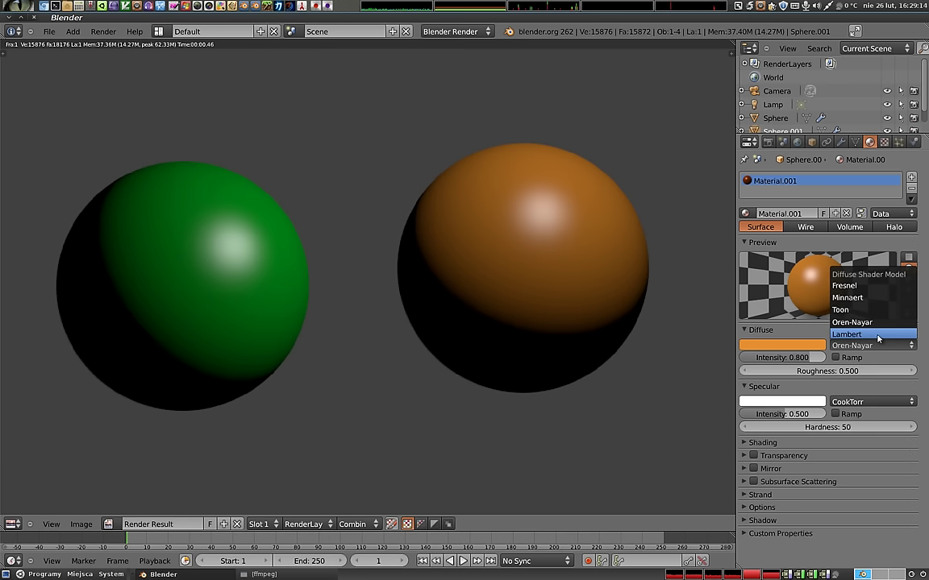
Step: Render Oren-Nayar roughness at 0, then raise it via 2.200 to 3.140 and re-render
click(873, 358)
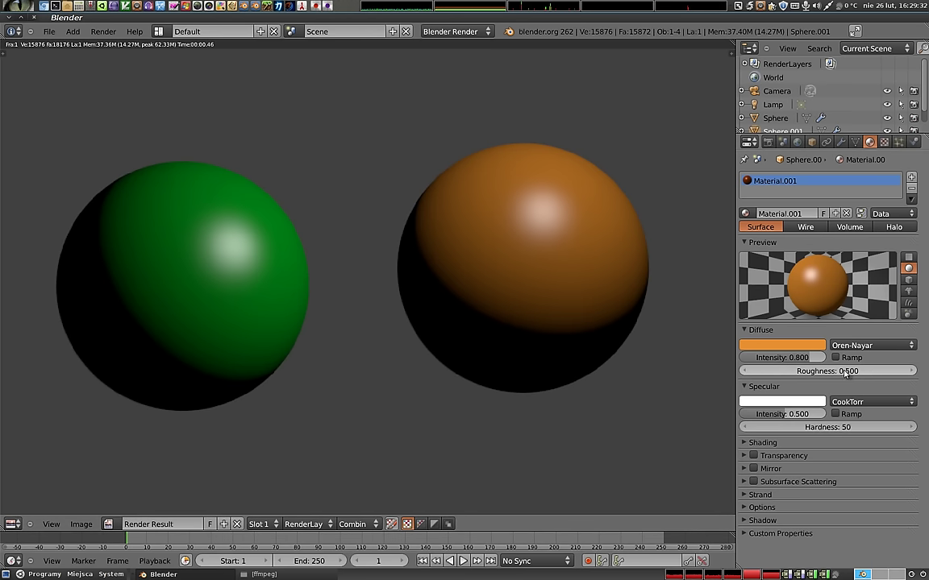
drag(849, 372, 740, 373)
key(F12)
drag(823, 371, 876, 371)
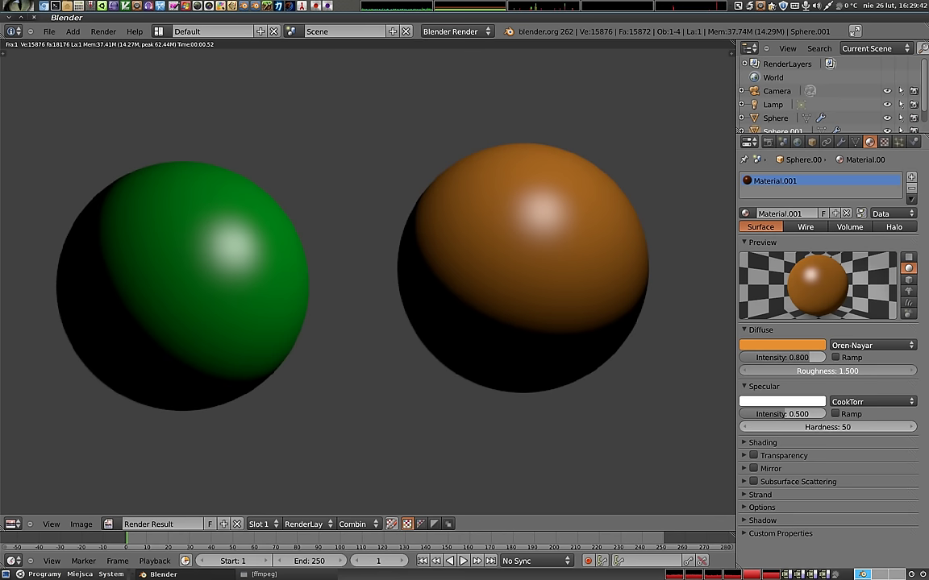
drag(855, 371, 863, 371)
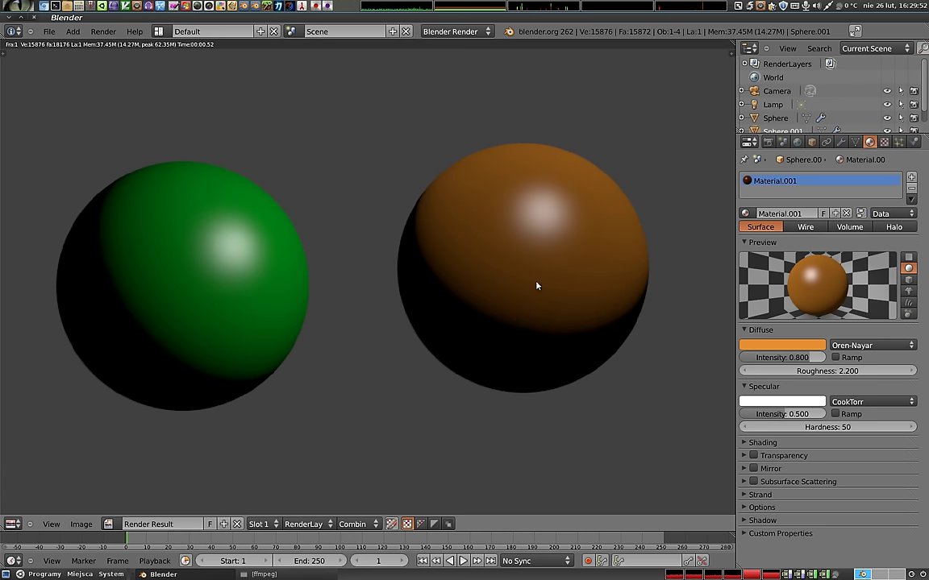
drag(827, 371, 887, 371)
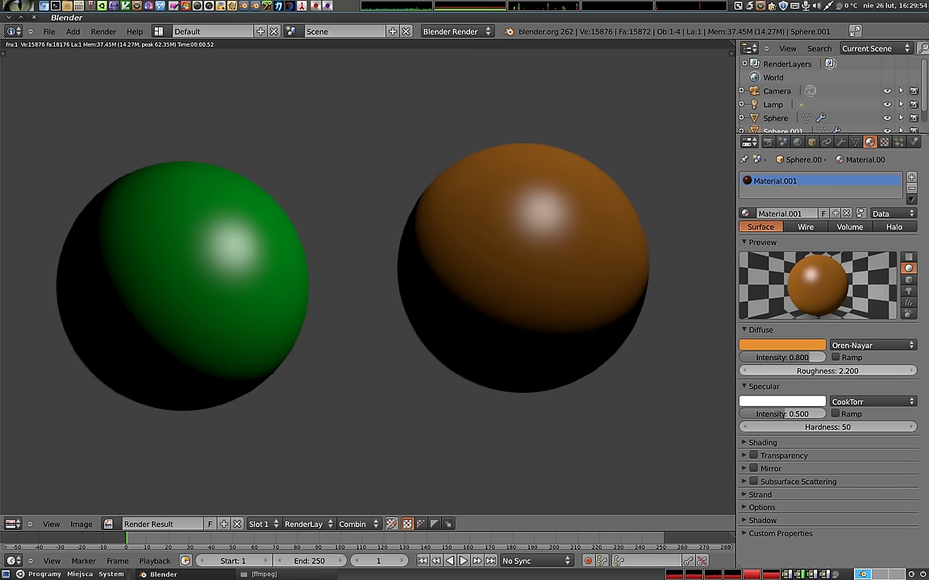
key(F12)
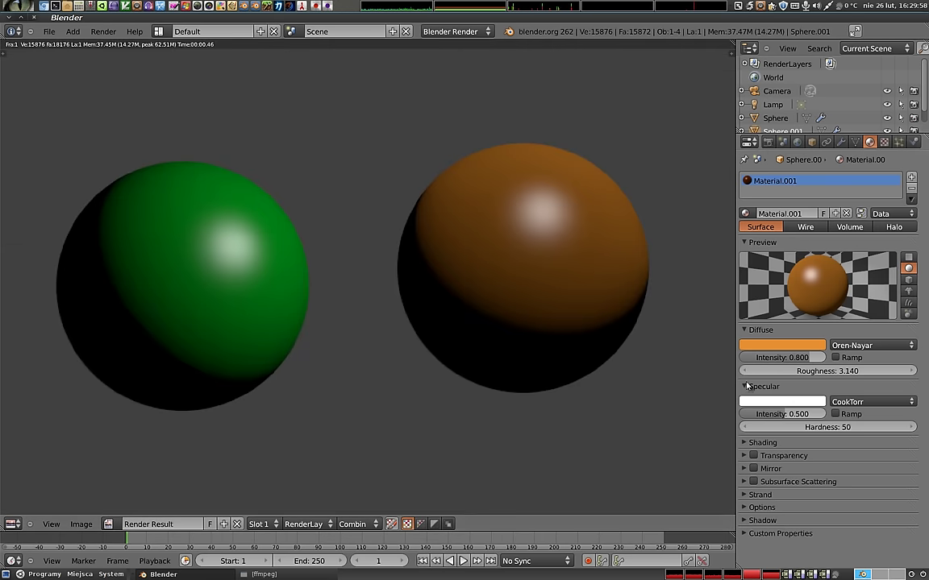
Step: Switch the specular shader to WardIso and render it, including with slope 0
click(869, 406)
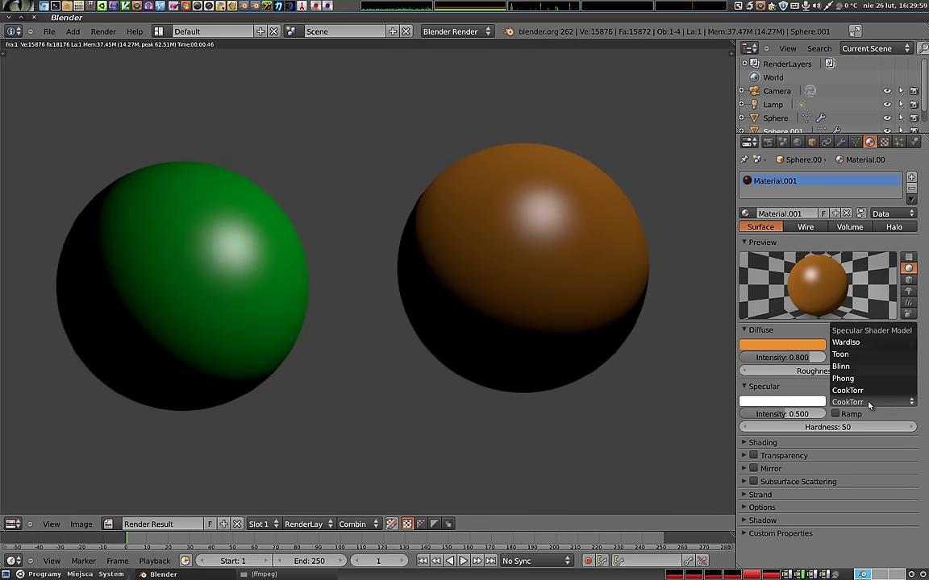
click(876, 344)
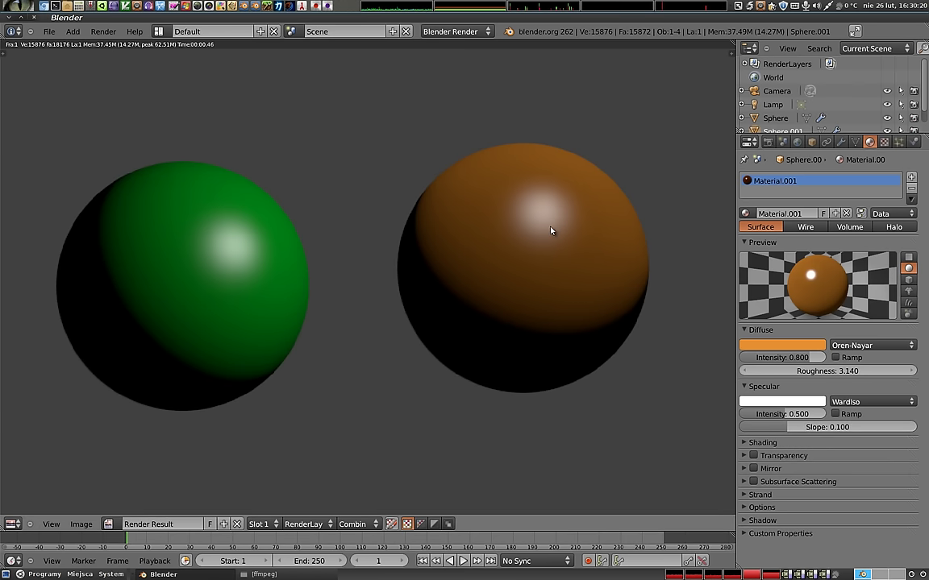
key(F12)
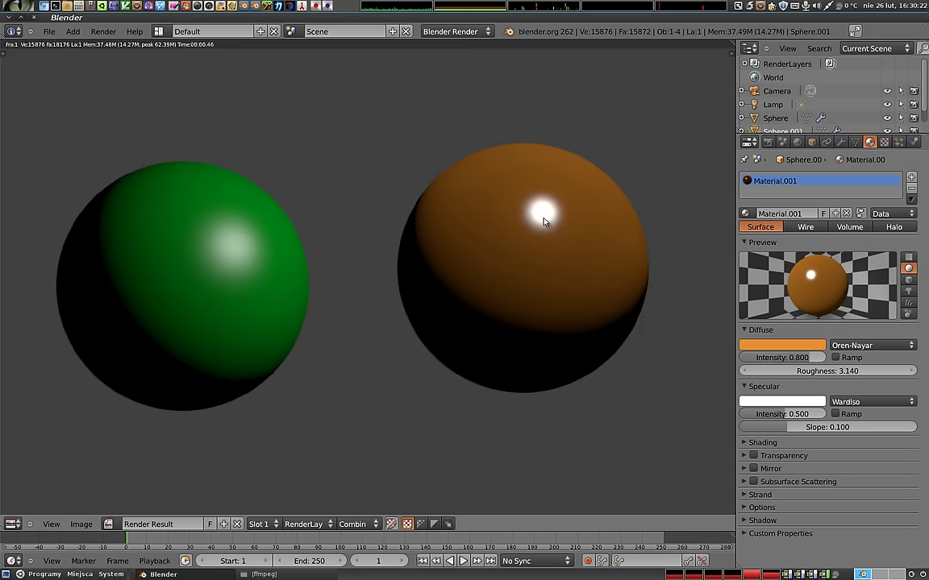
drag(794, 428, 731, 434)
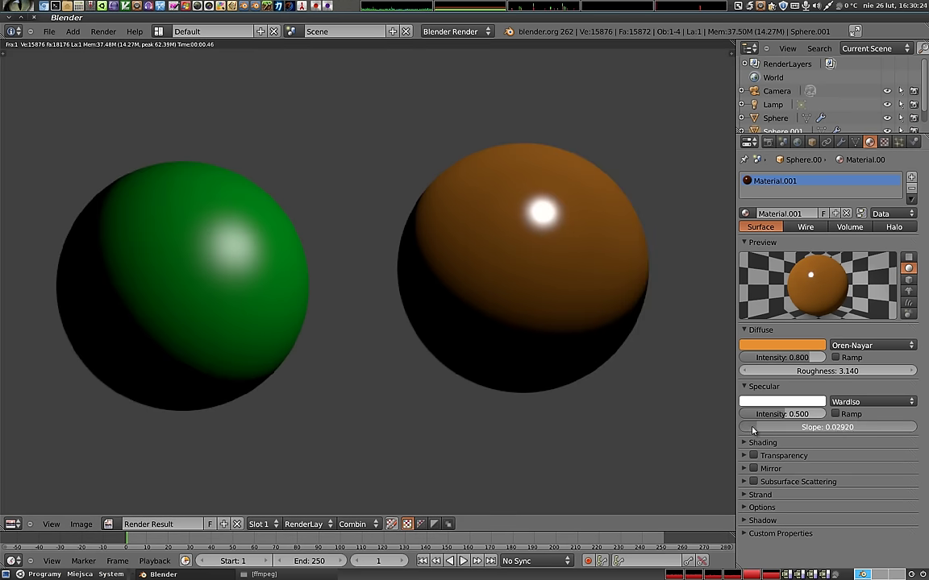
key(F12)
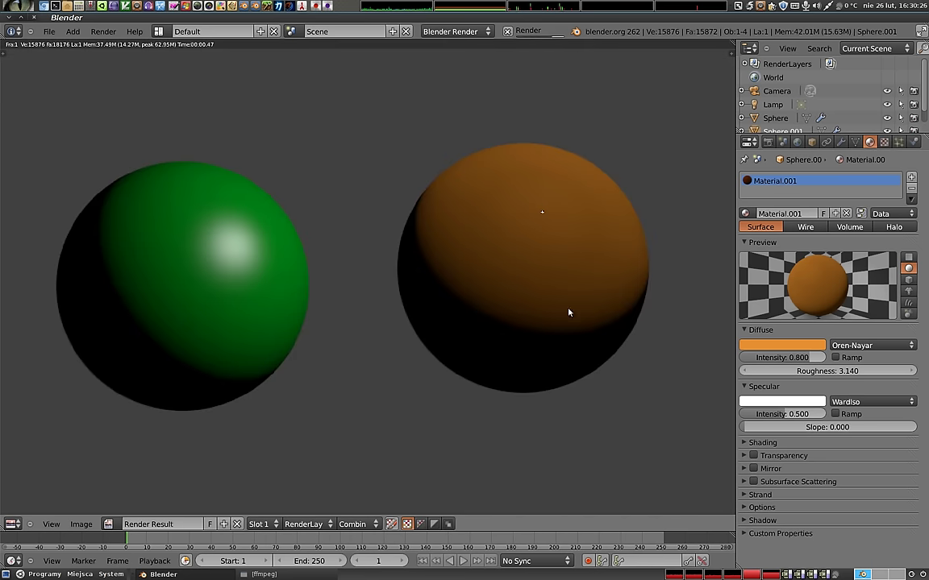
Step: Raise the WardIso slope to 0.02759 for a small, sharp highlight
scroll(545, 214, up, 2)
scroll(545, 211, up, 1)
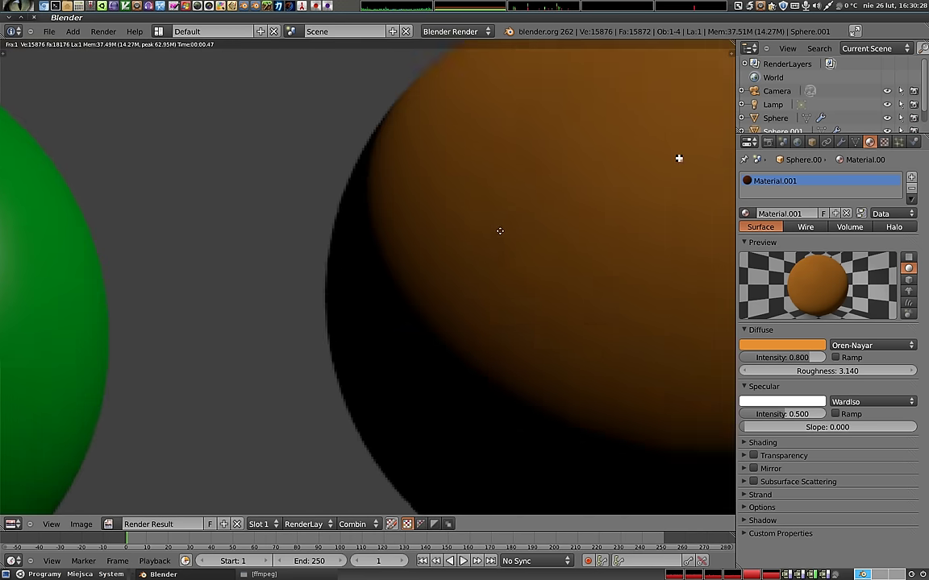
scroll(544, 209, up, 2)
scroll(544, 209, up, 2)
scroll(562, 221, up, 1)
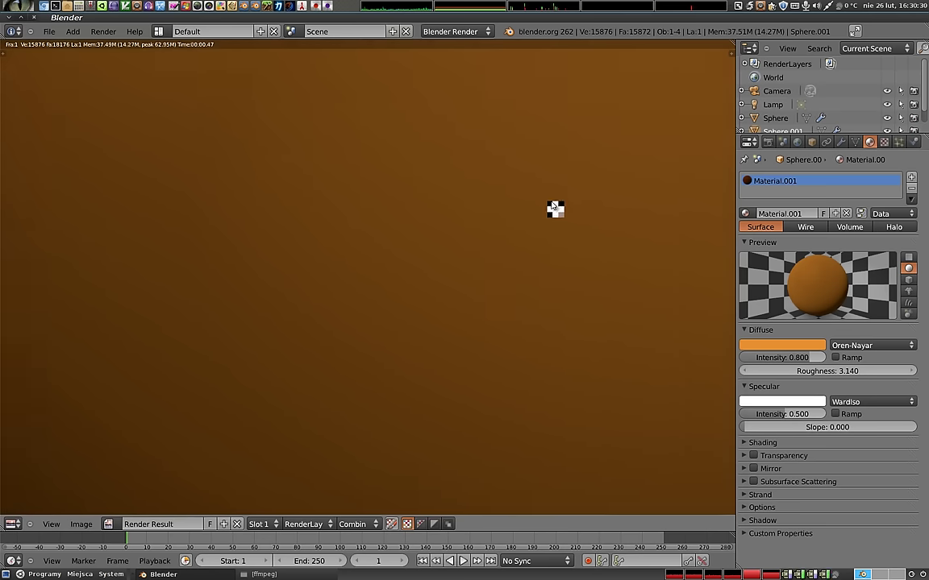
scroll(464, 243, down, 2)
scroll(436, 274, down, 2)
middle_drag(425, 292, 530, 247)
scroll(535, 241, down, 1)
scroll(541, 265, up, 1)
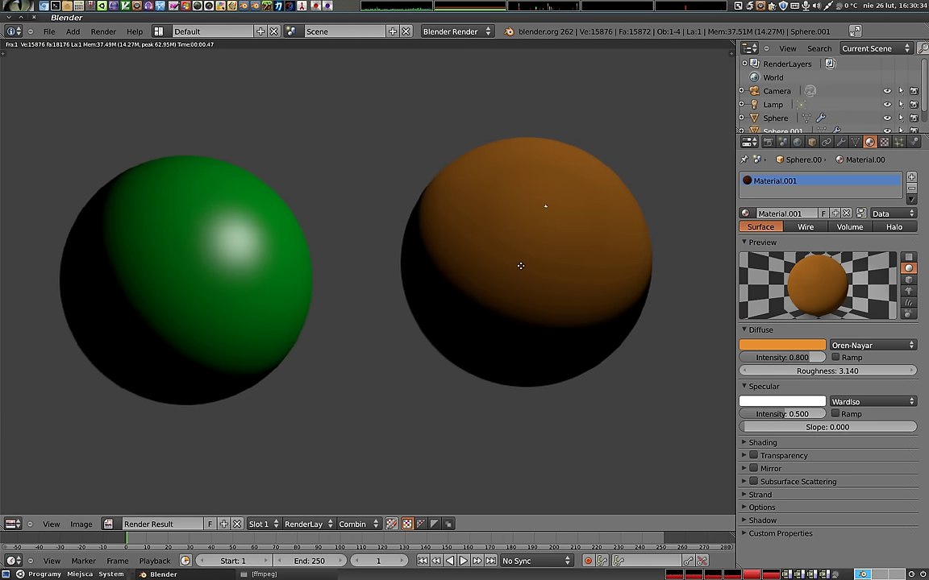
scroll(520, 265, up, 1)
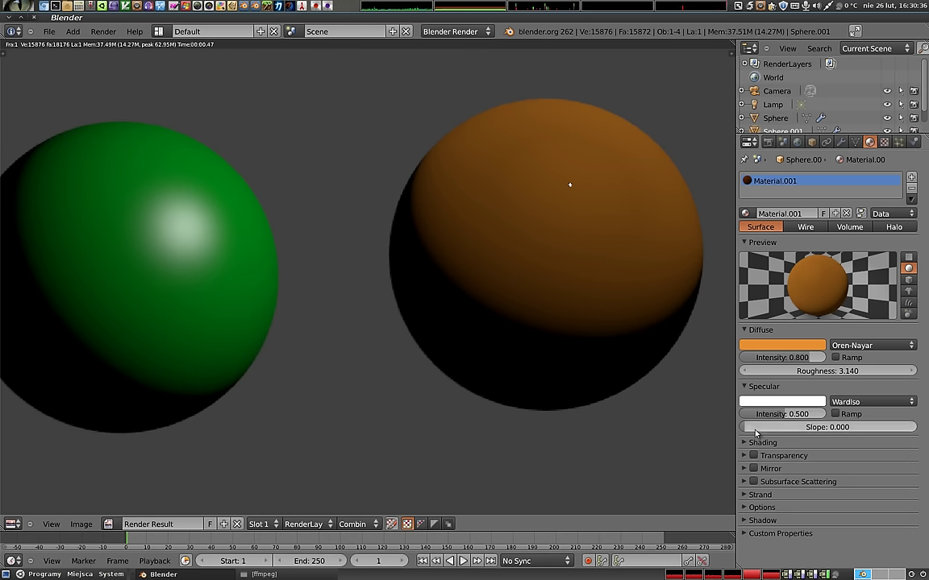
drag(758, 427, 768, 430)
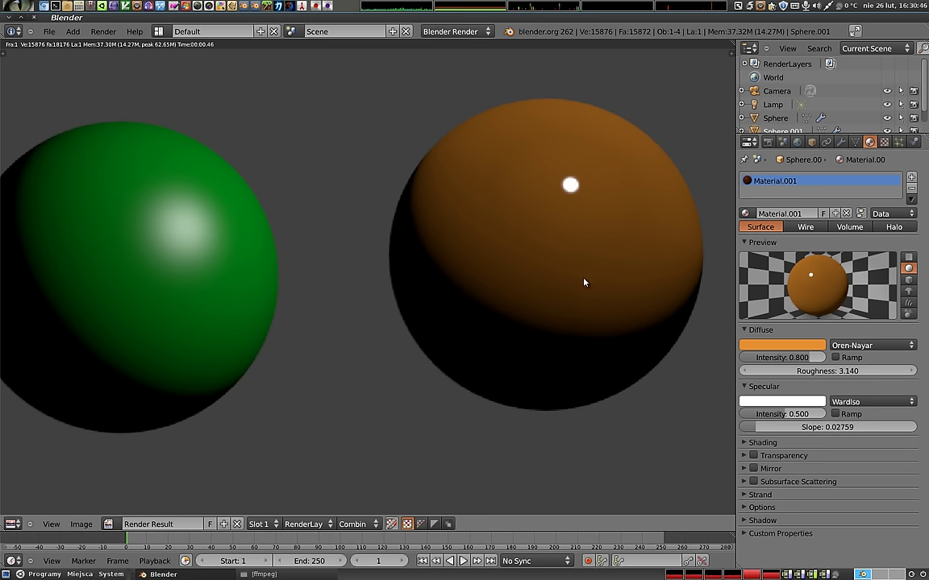
Step: Switch the orange sphere's specular shader to CookTorr with hardness 511
click(867, 402)
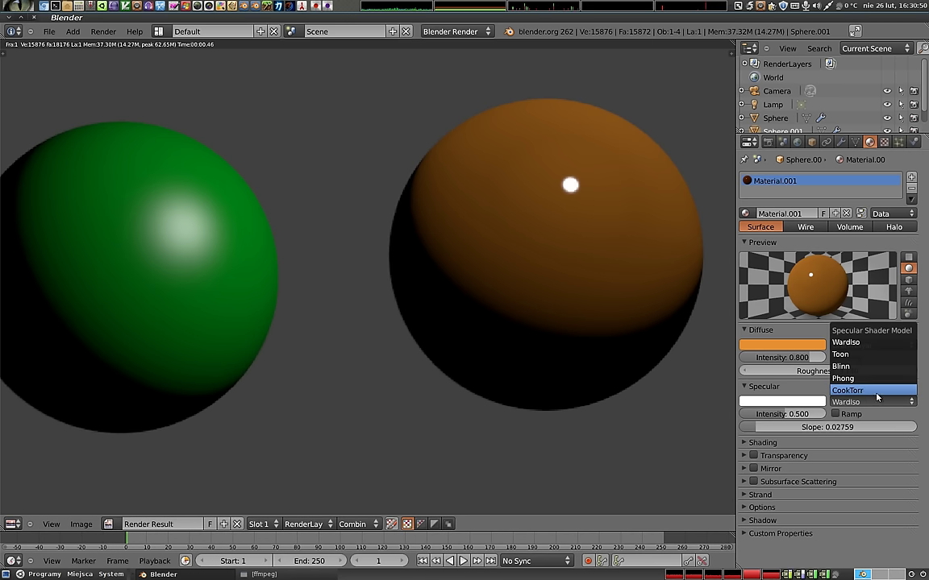
click(857, 391)
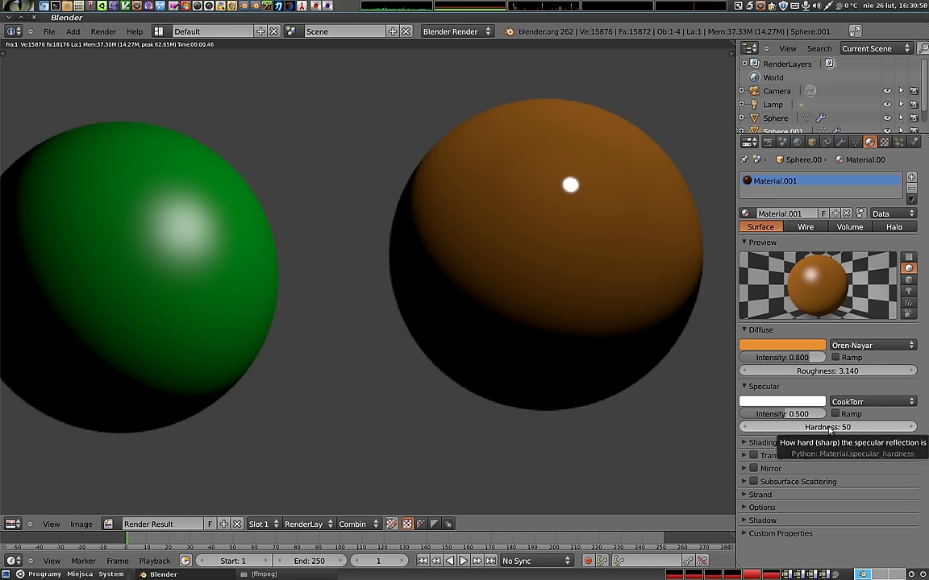
click(856, 428)
text(511)
key(Return)
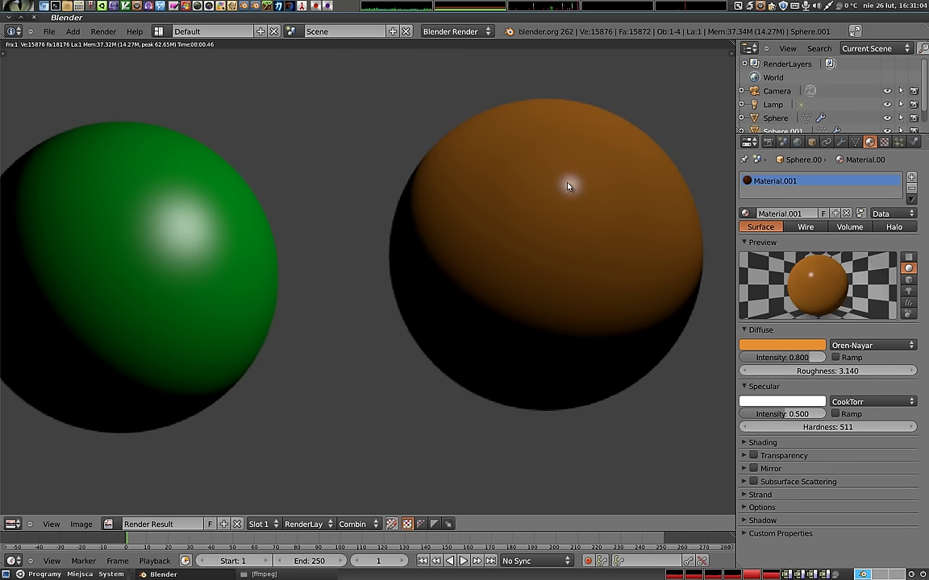
Step: Return to WardIso specular, lower Slope to 0.02207, and render the tight highlight
click(871, 402)
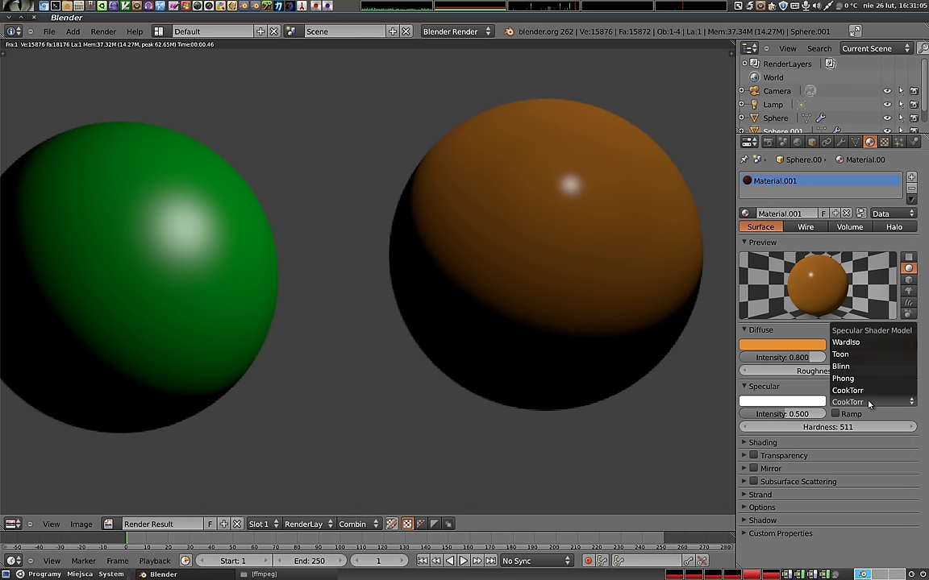
click(878, 348)
mouse_move(831, 428)
mouse_down()
mouse_move(822, 428)
mouse_move(843, 428)
mouse_up()
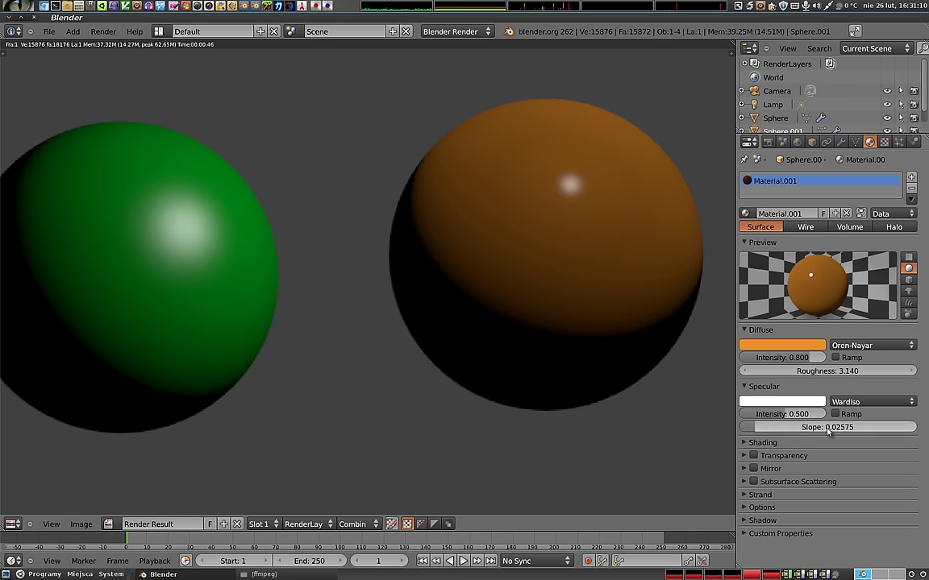
key(F12)
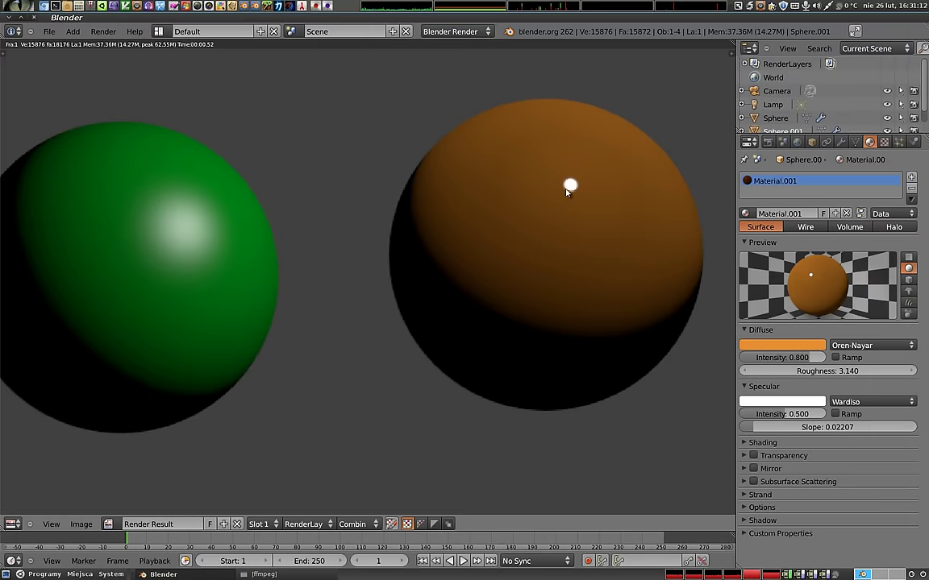
Step: Raise the WardIso specular slope from 0.02207 to about 0.379, re-rendering to compare highlights
drag(744, 428, 886, 431)
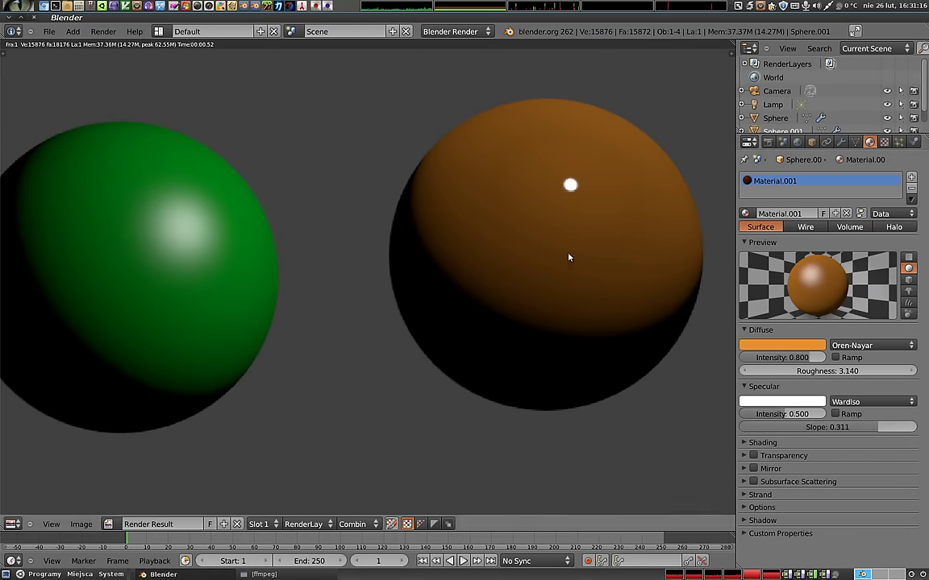
key(F12)
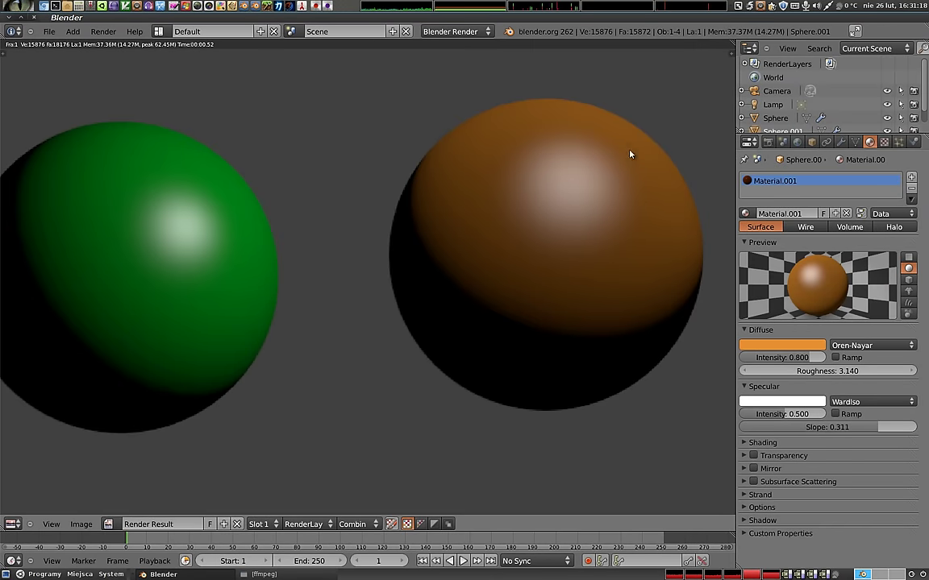
drag(904, 428, 910, 436)
key(F12)
key(F12)
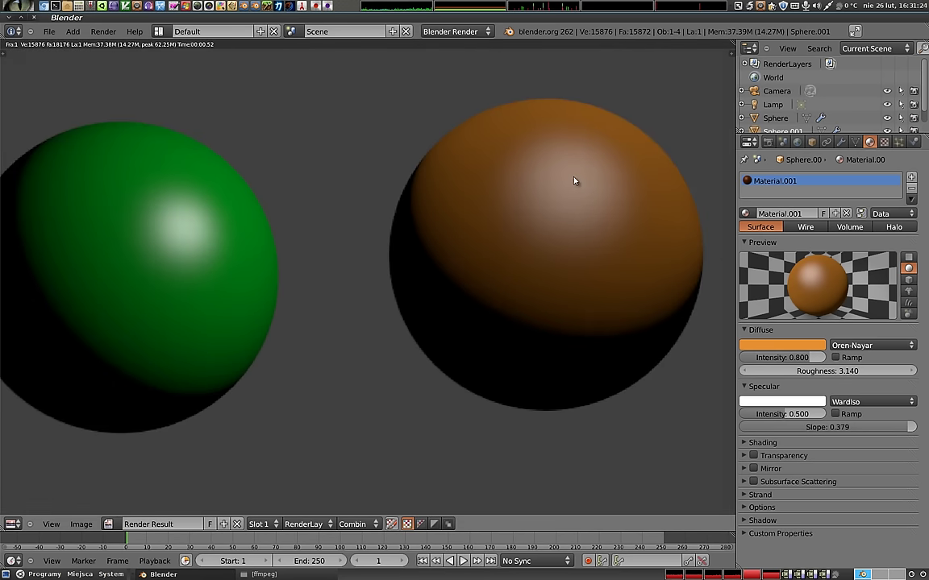
scroll(592, 201, down, 4)
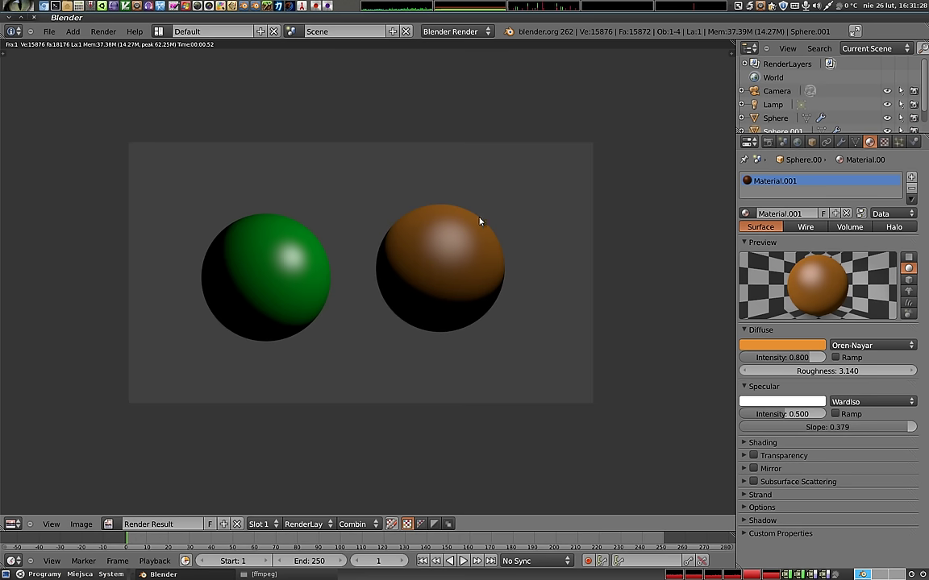
scroll(442, 277, up, 1)
scroll(442, 278, up, 1)
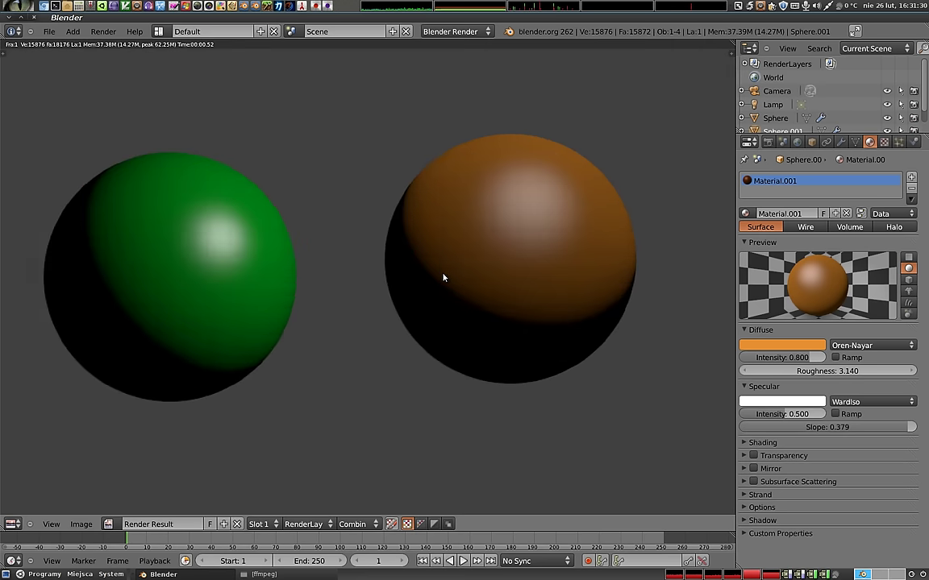
scroll(444, 278, up, 2)
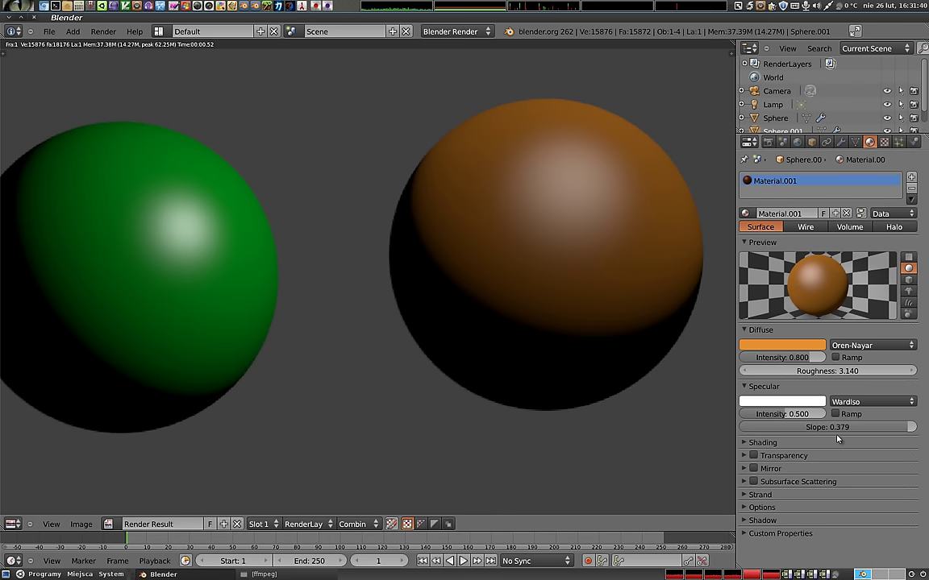
Step: Switch the specular shader back to CookTorr and lower hardness from 511
click(877, 402)
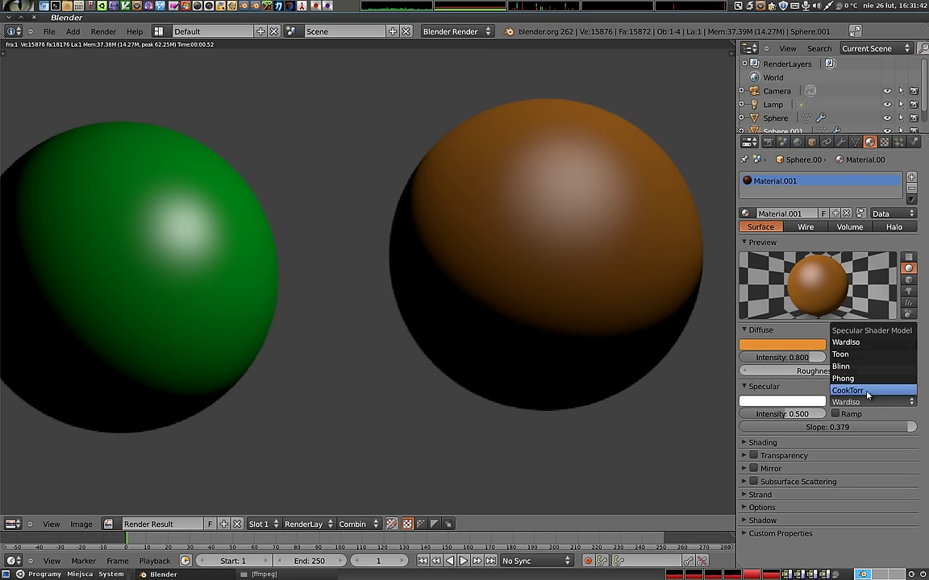
click(867, 390)
drag(844, 427, 766, 427)
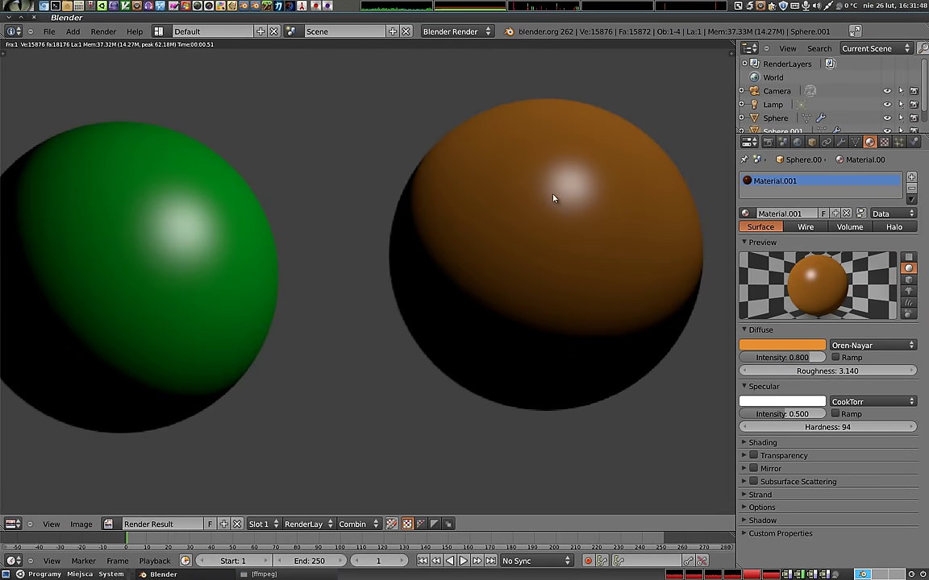
drag(806, 427, 778, 427)
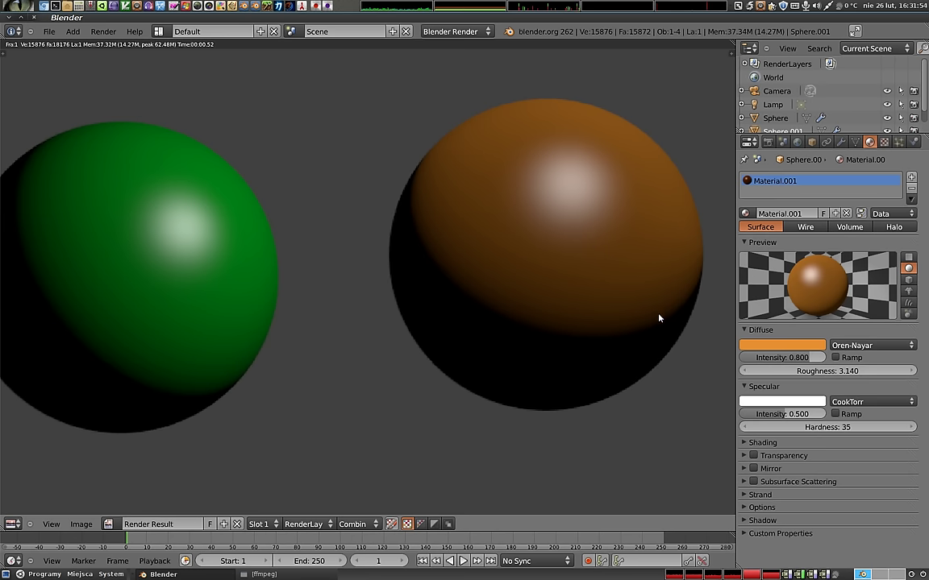
Step: Reduce specular hardness through about 21 and 5 down to 1, then render
click(870, 402)
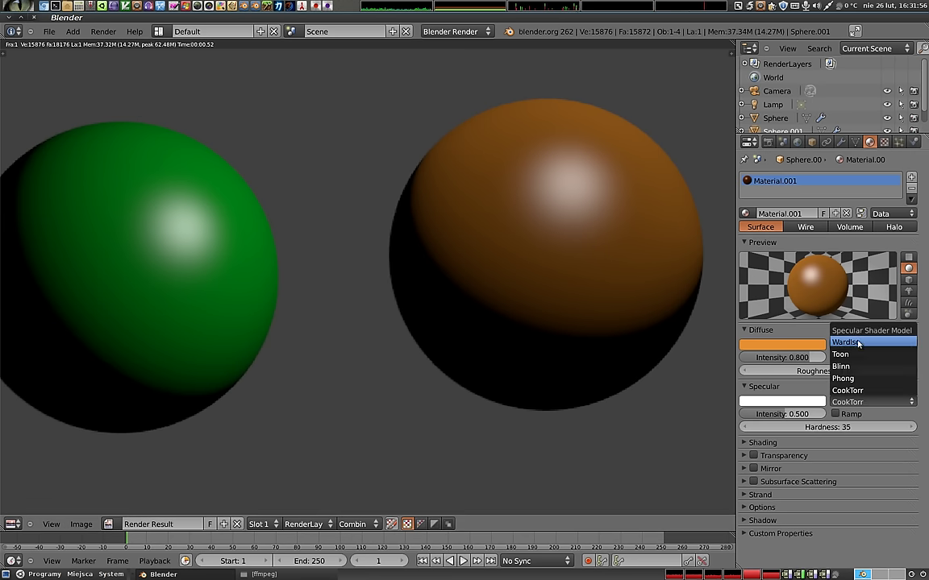
drag(827, 428, 758, 428)
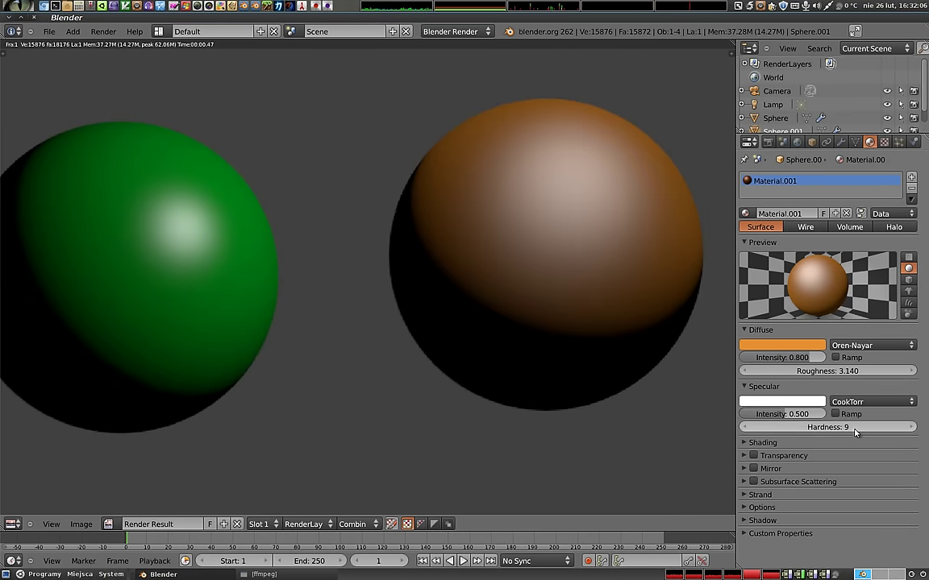
click(745, 428)
click(745, 428)
click(746, 428)
click(746, 428)
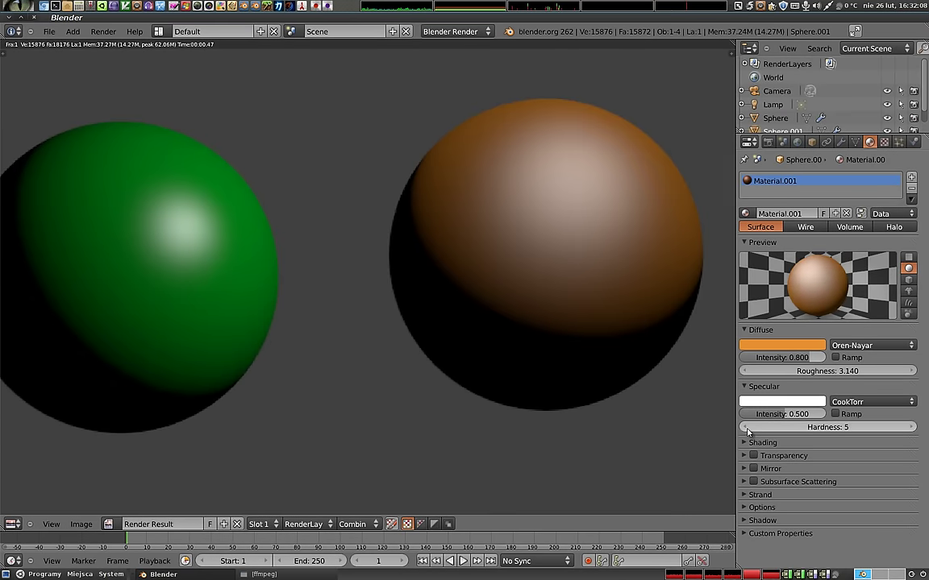
click(746, 428)
click(745, 428)
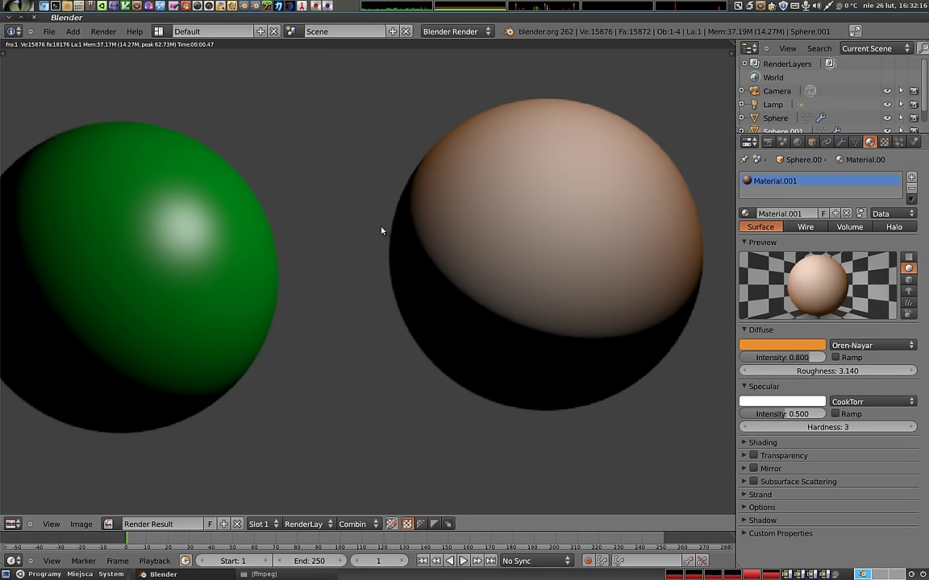
click(745, 428)
click(746, 428)
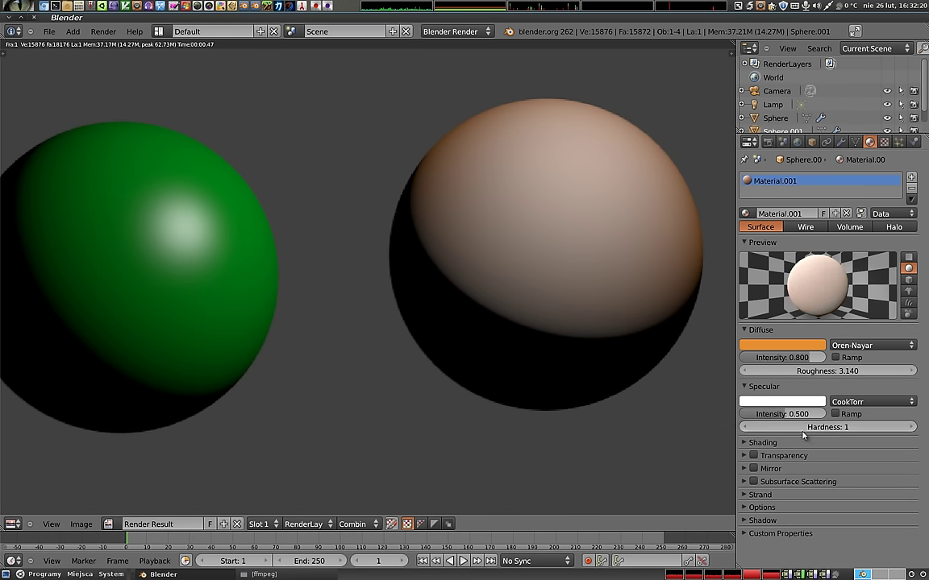
key(F12)
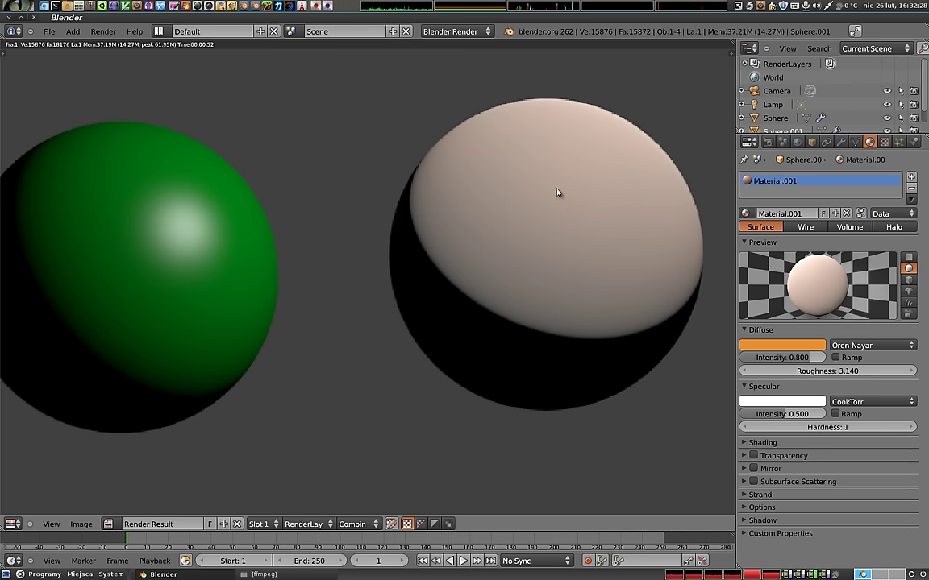
Step: Set specular hardness to 154 and re-render the sphere
click(789, 427)
text(154)
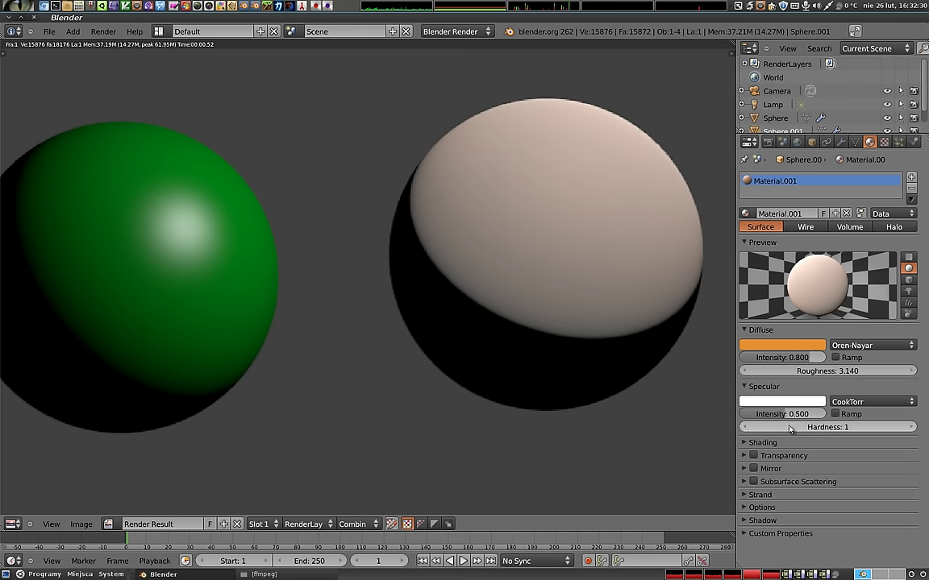
key(Return)
key(F12)
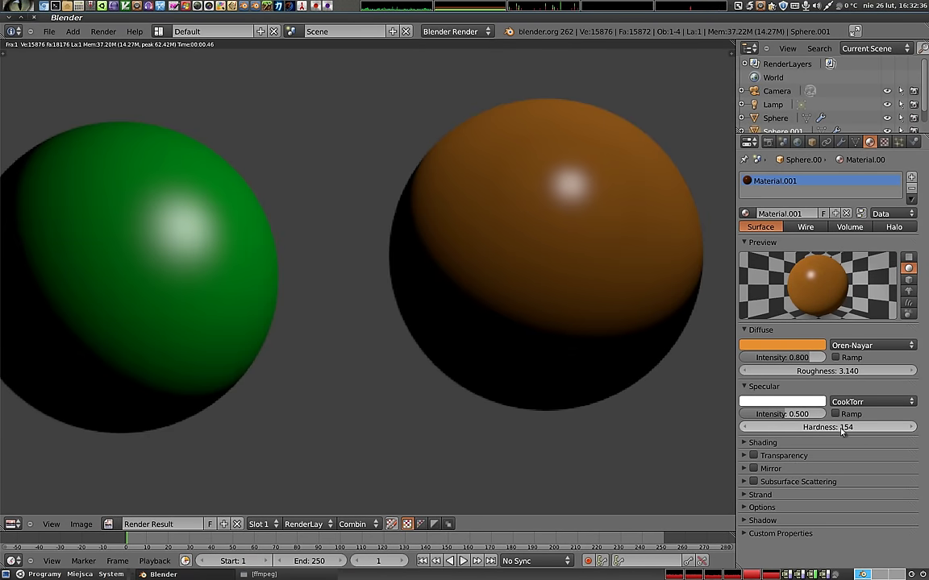
Step: Change the specular shader from CookTorr to Toon (size 0.500, smooth 0.100) and render
mouse_move(842, 431)
mouse_down()
mouse_move(871, 427)
mouse_move(773, 429)
mouse_up()
click(882, 401)
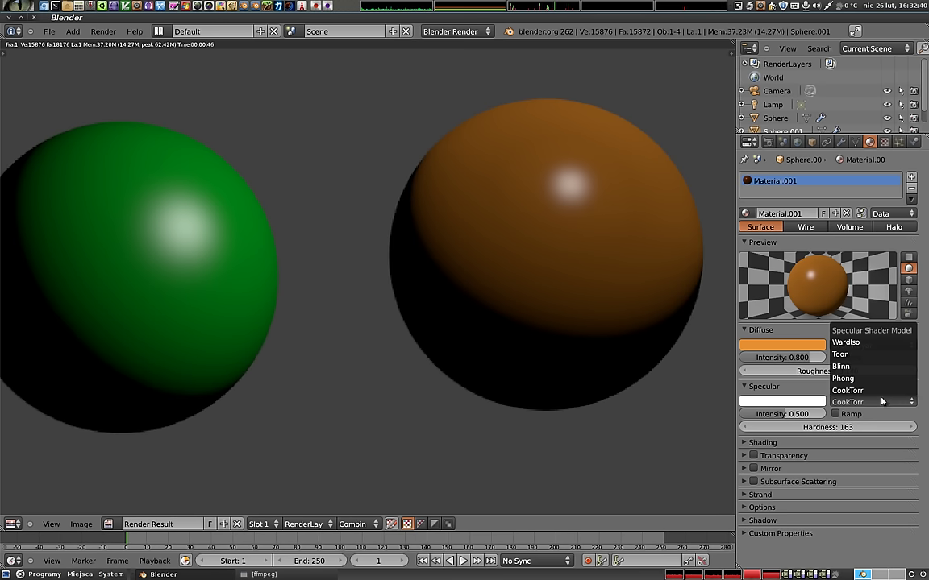
click(868, 355)
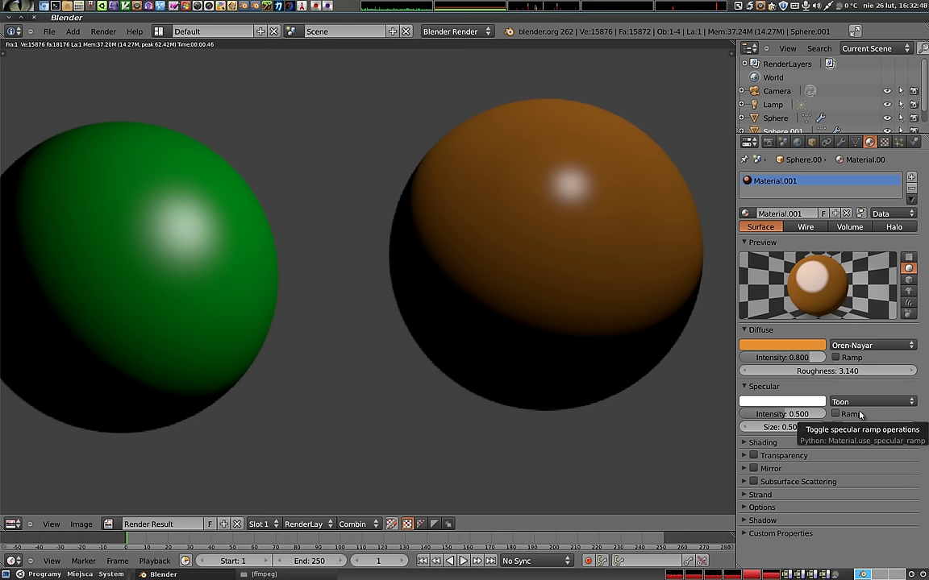
key(F12)
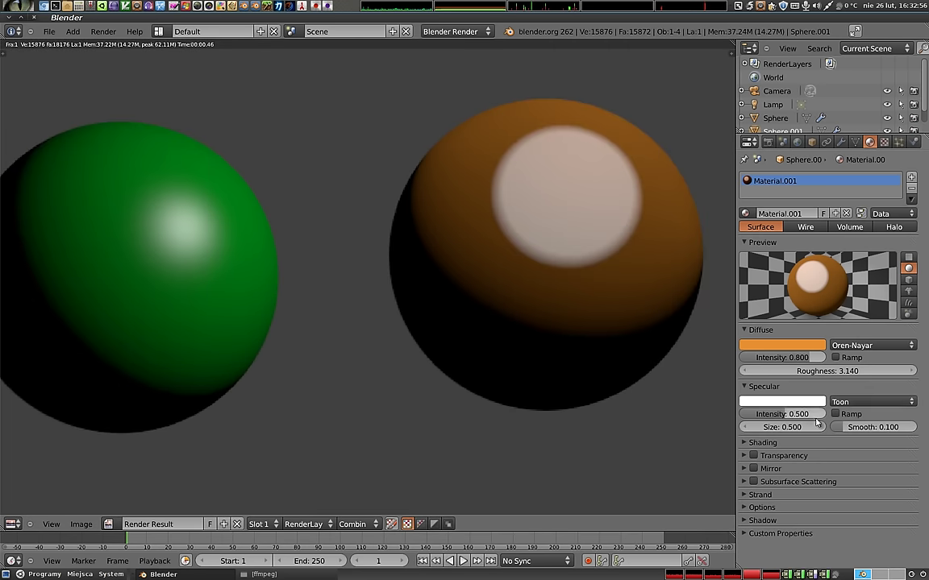
Step: Switch diffuse shading to Toon and zero both diffuse and specular smoothing, re-rendering
click(858, 345)
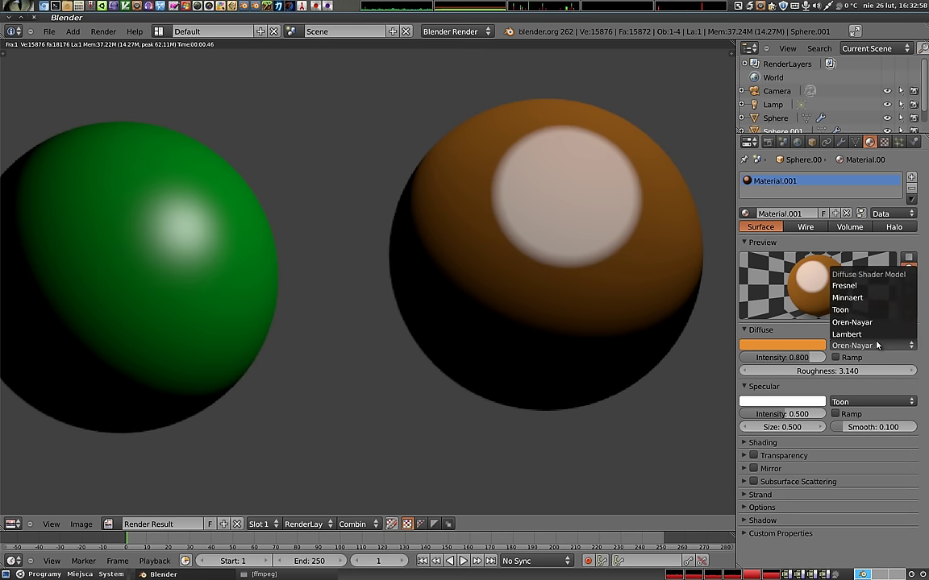
click(853, 310)
key(F12)
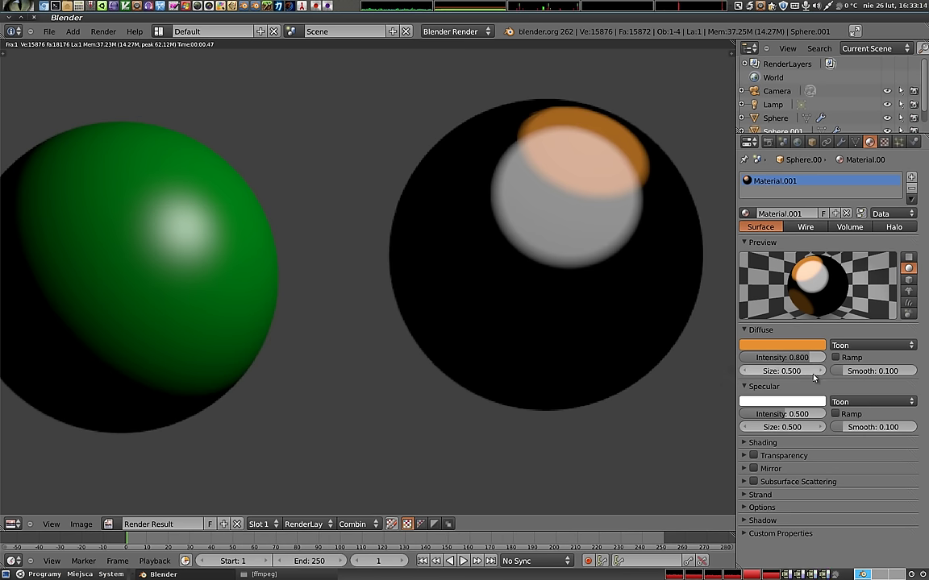
key(BackSpace)
key(BackSpace)
key(F12)
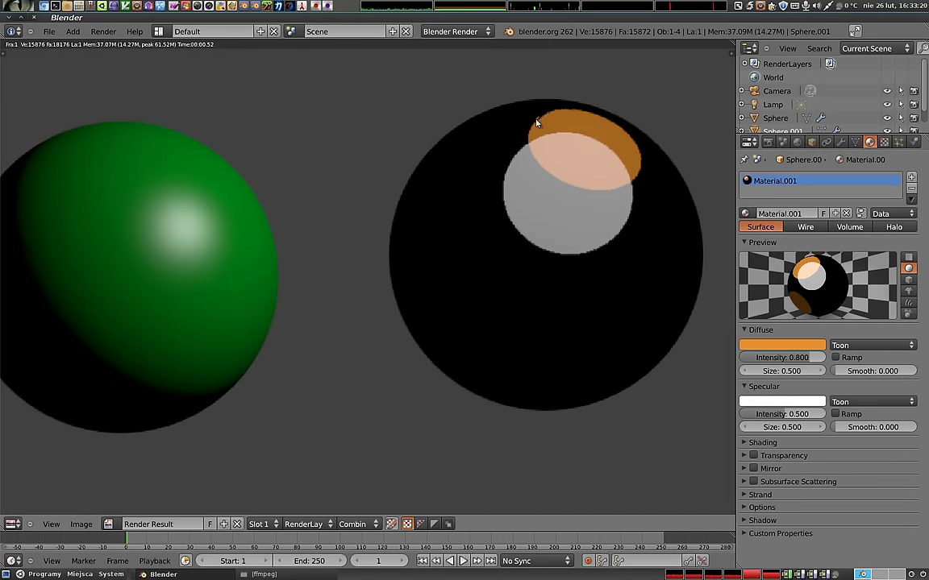
Step: Adjust the diffuse toon size from 0 through 0.100 up to 0.900
scroll(547, 130, up, 2)
middle_drag(588, 129, 446, 177)
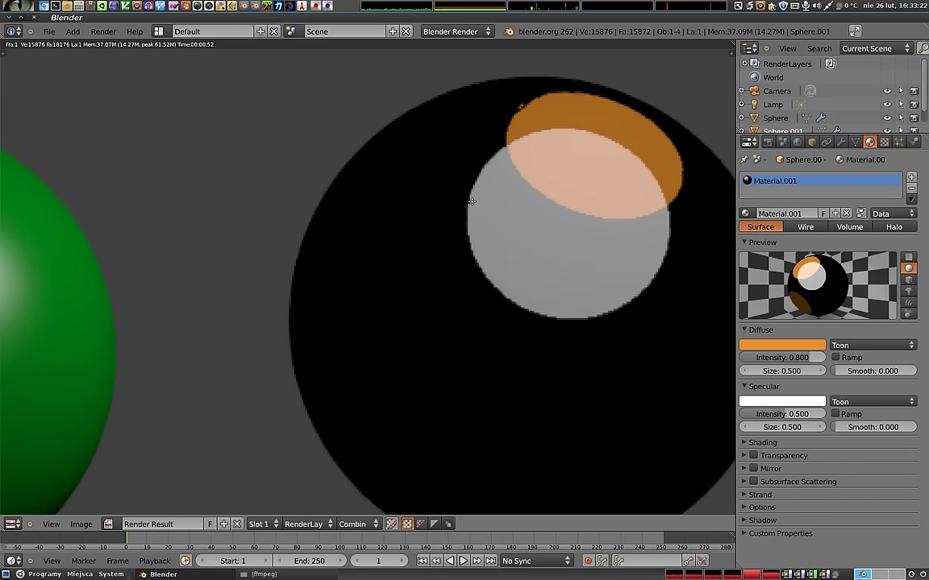
scroll(454, 184, down, 3)
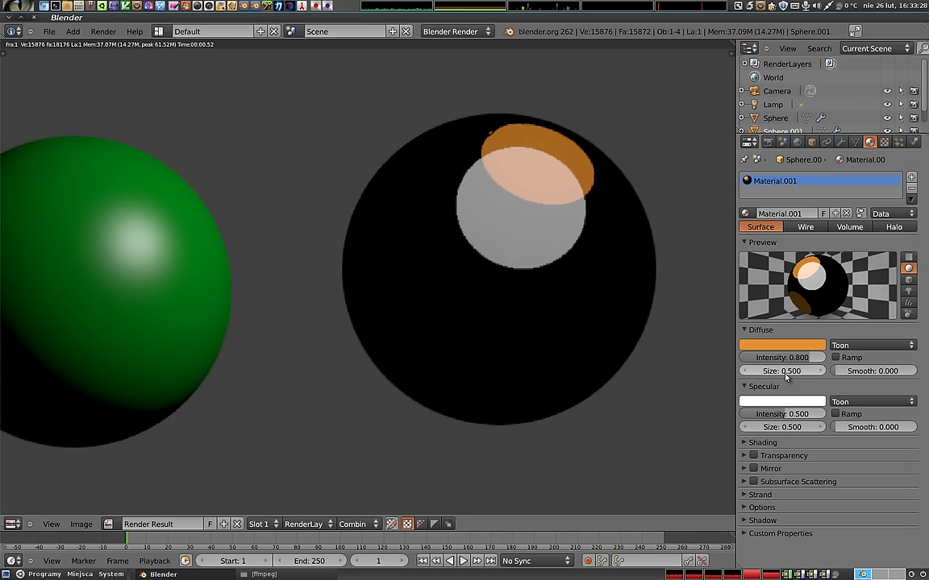
drag(782, 371, 730, 371)
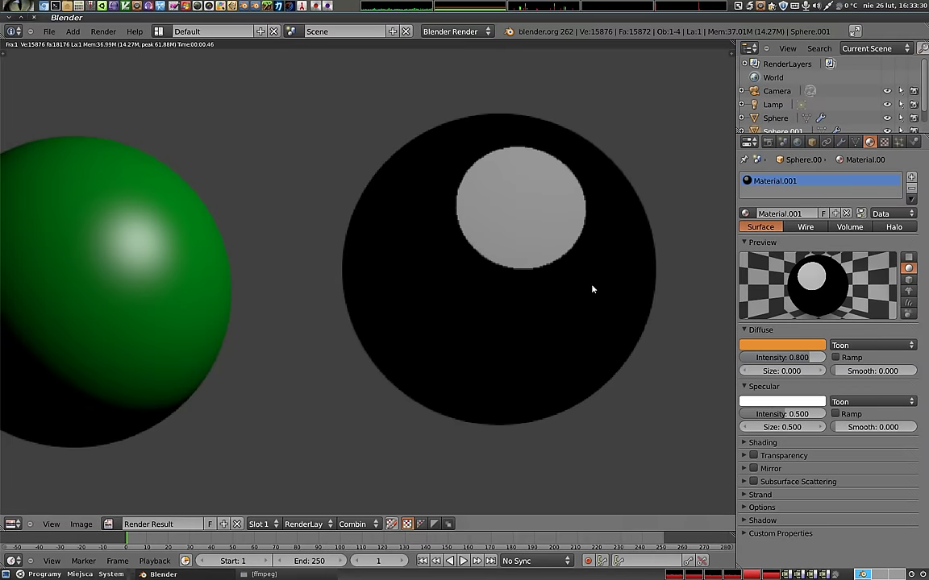
click(820, 371)
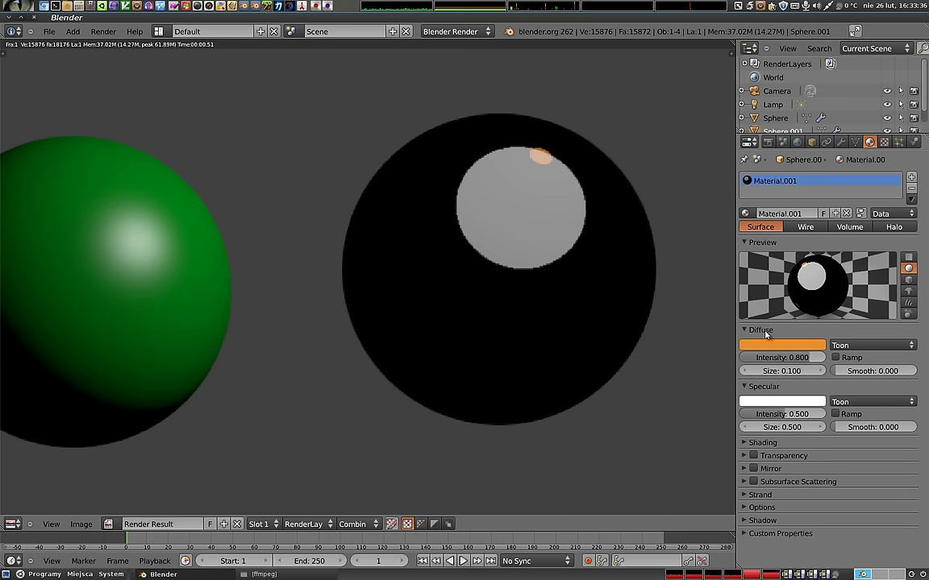
drag(782, 371, 826, 371)
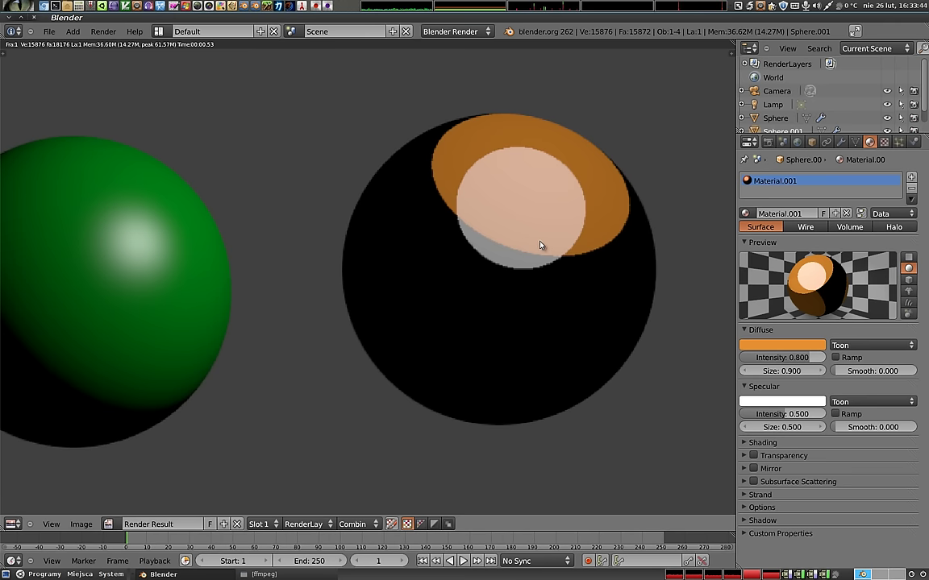
Step: Try smaller and larger specular toon sizes, re-rendering after each change
click(746, 427)
click(747, 428)
click(747, 427)
click(747, 428)
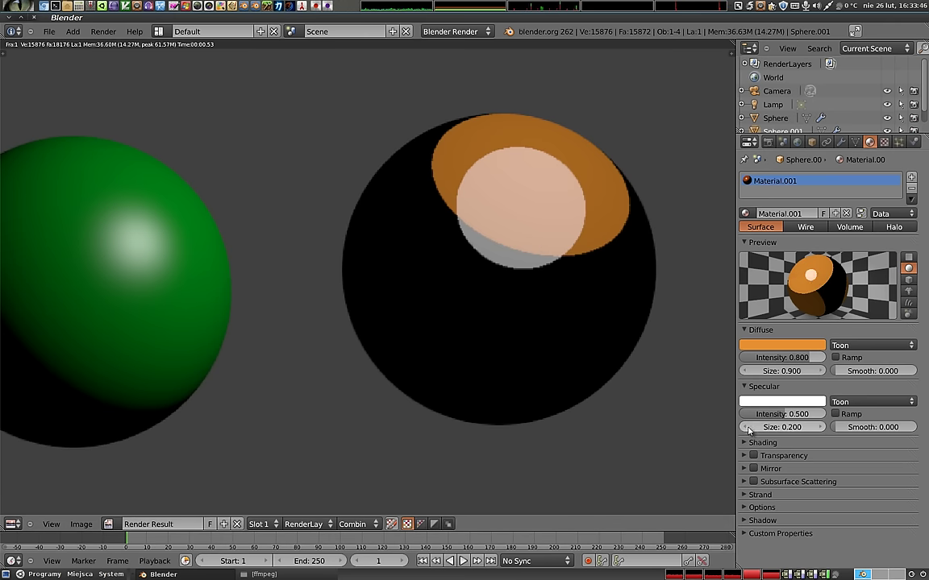
key(F12)
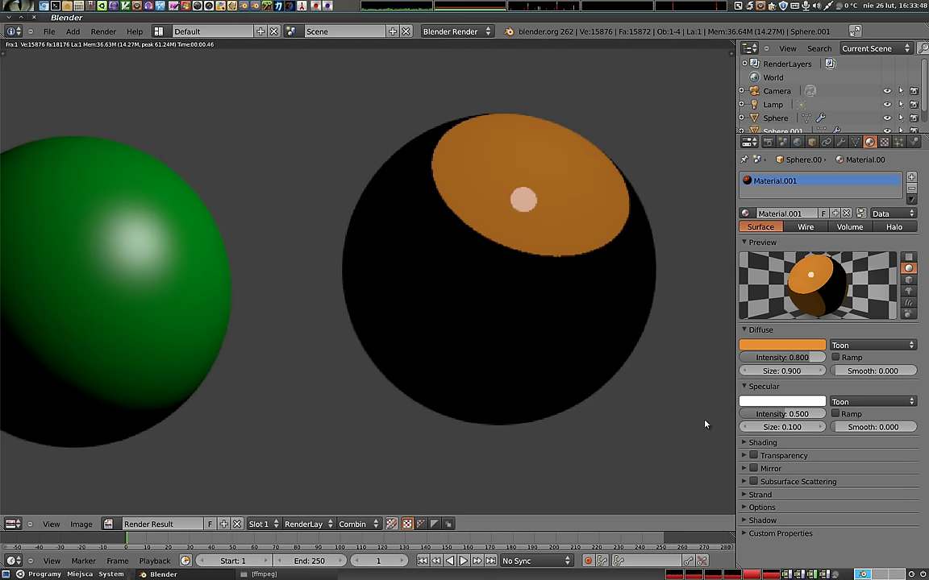
mouse_move(780, 428)
mouse_down()
mouse_move(814, 428)
mouse_move(783, 427)
mouse_up()
key(F12)
key(F12)
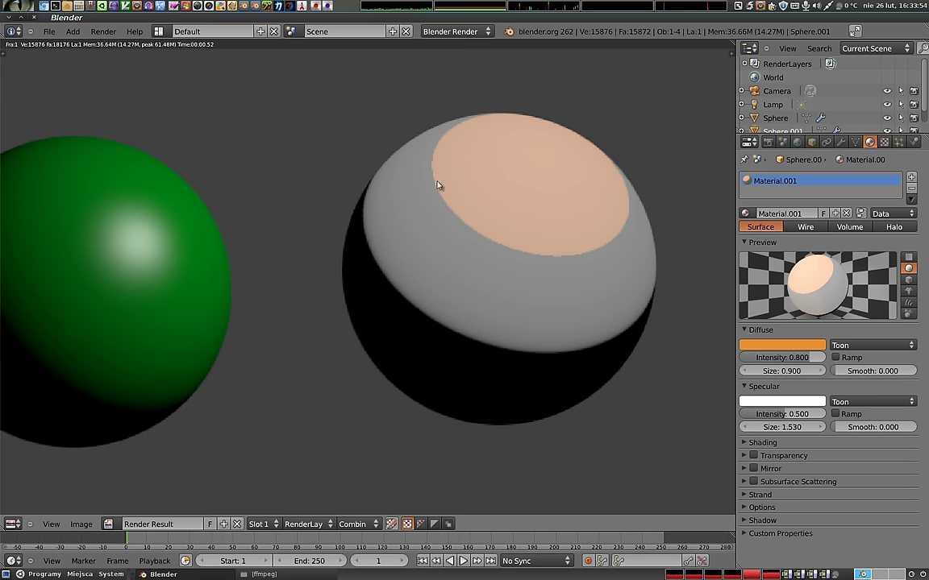
drag(810, 429, 766, 428)
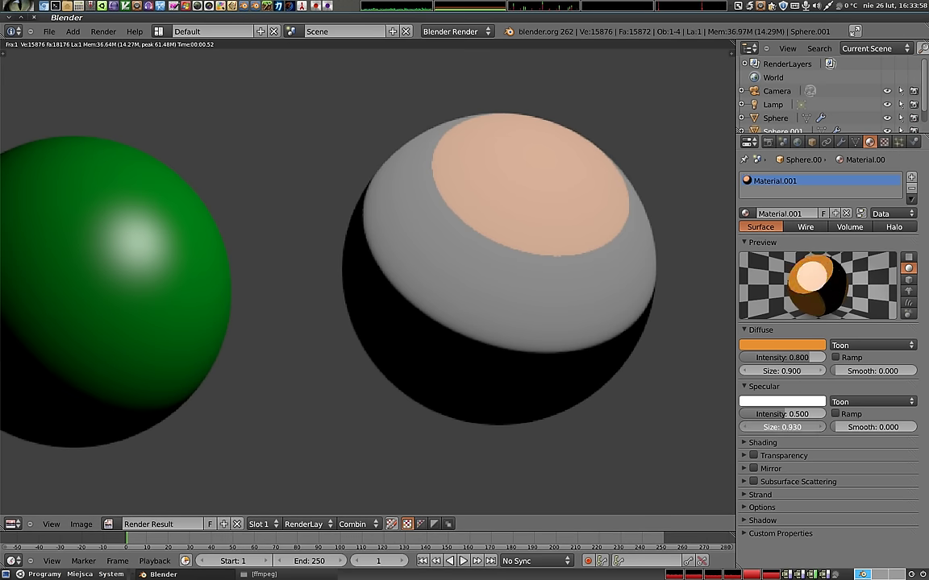
key(F12)
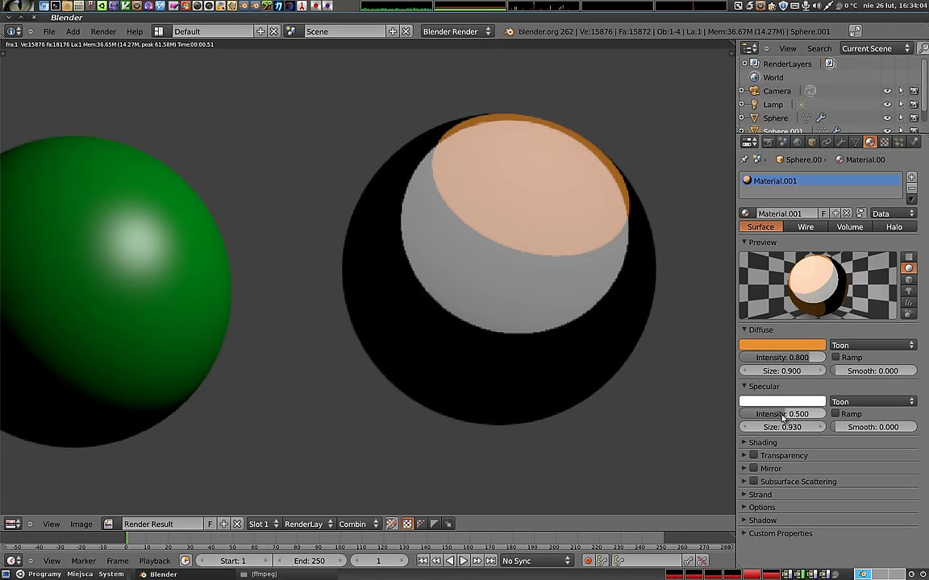
Step: Set specular toon smooth to 0.934 and size to 0.130, then re-render
mouse_move(806, 429)
mouse_down()
mouse_move(774, 429)
mouse_move(906, 430)
mouse_move(863, 430)
mouse_up()
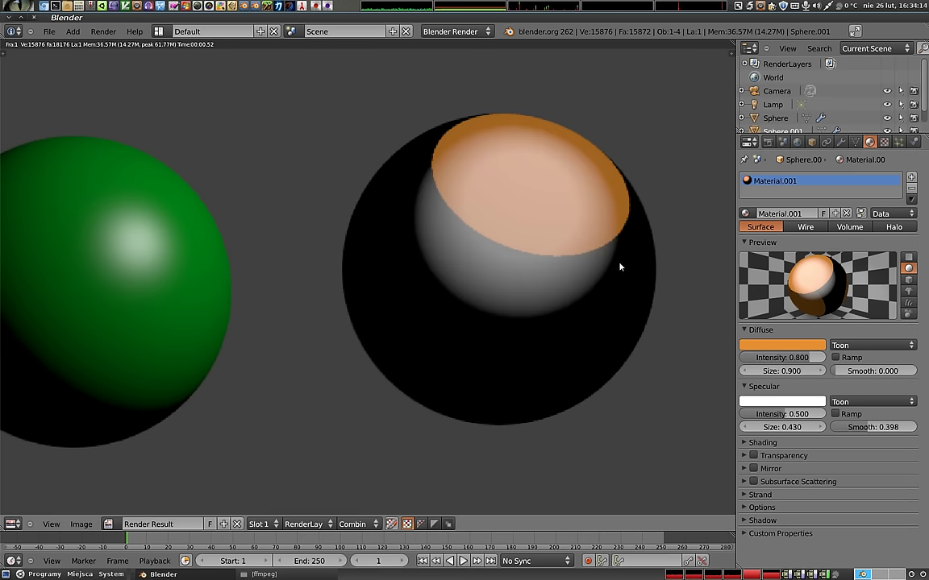
drag(866, 428, 927, 433)
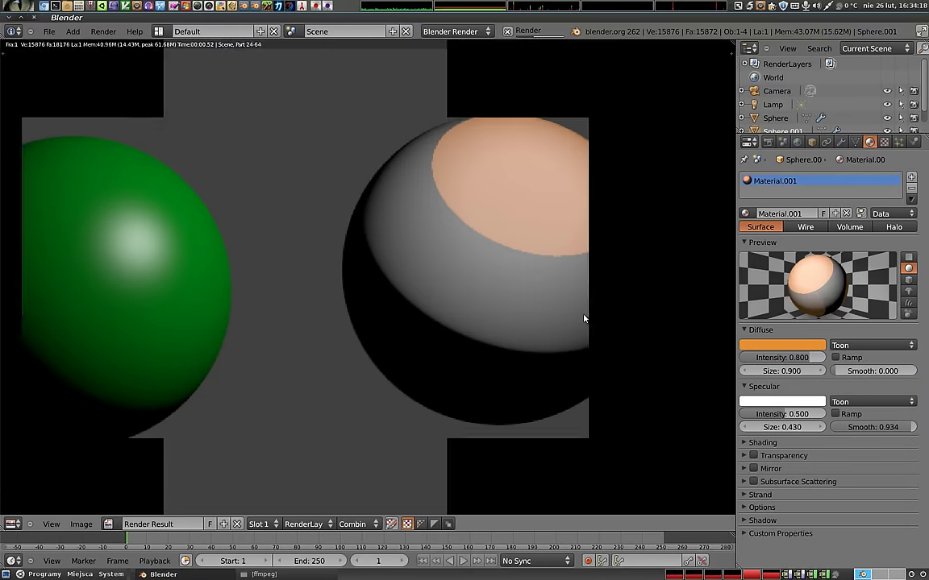
click(743, 427)
click(743, 426)
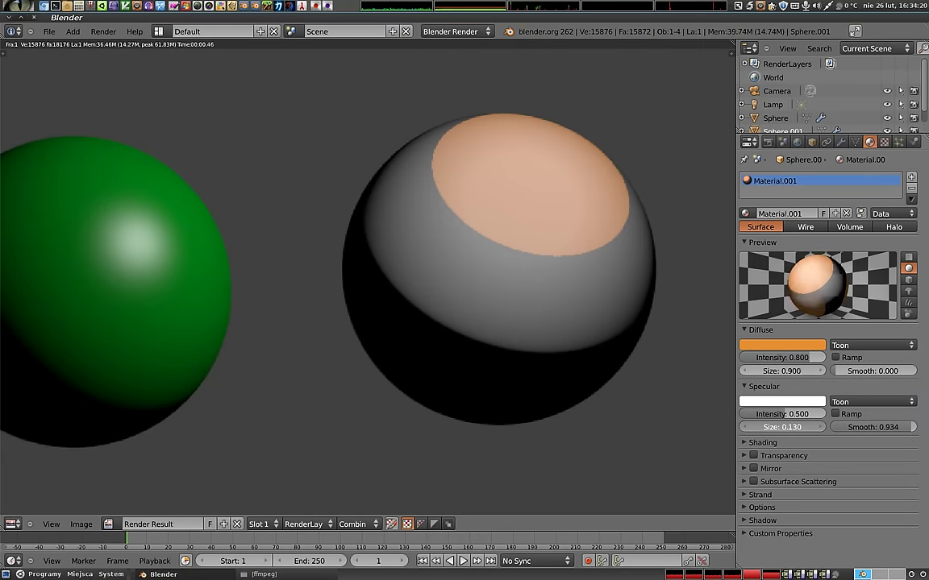
click(743, 426)
key(F12)
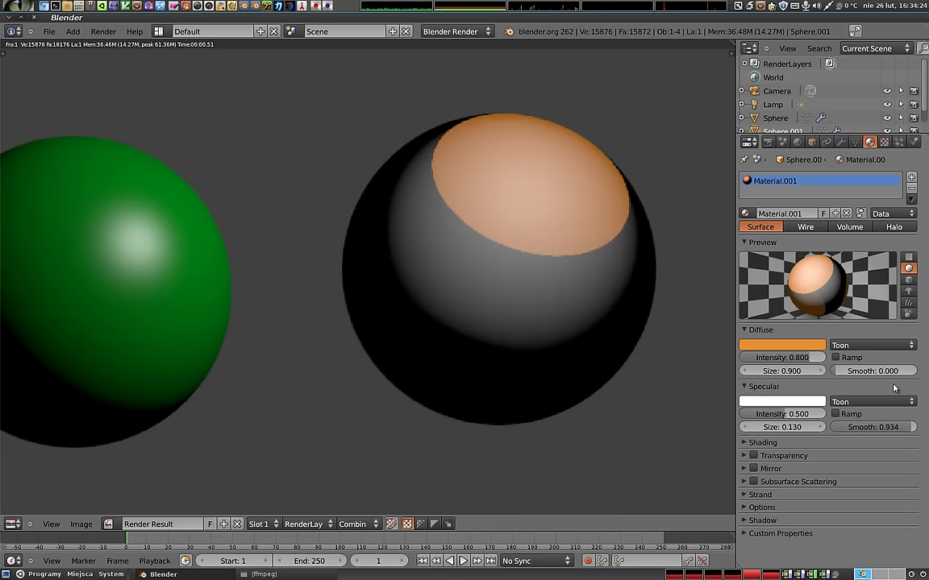
Step: Raise diffuse toon smoothing toward 0.782 and enlarge specular size, re-rendering each time
mouse_move(858, 372)
mouse_down()
mouse_move(889, 376)
mouse_move(806, 338)
mouse_up()
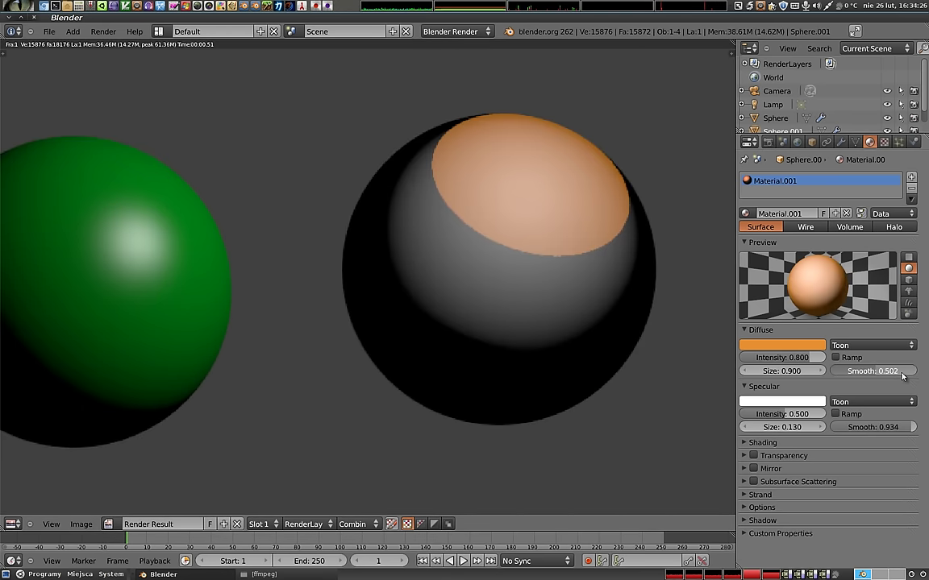
key(F12)
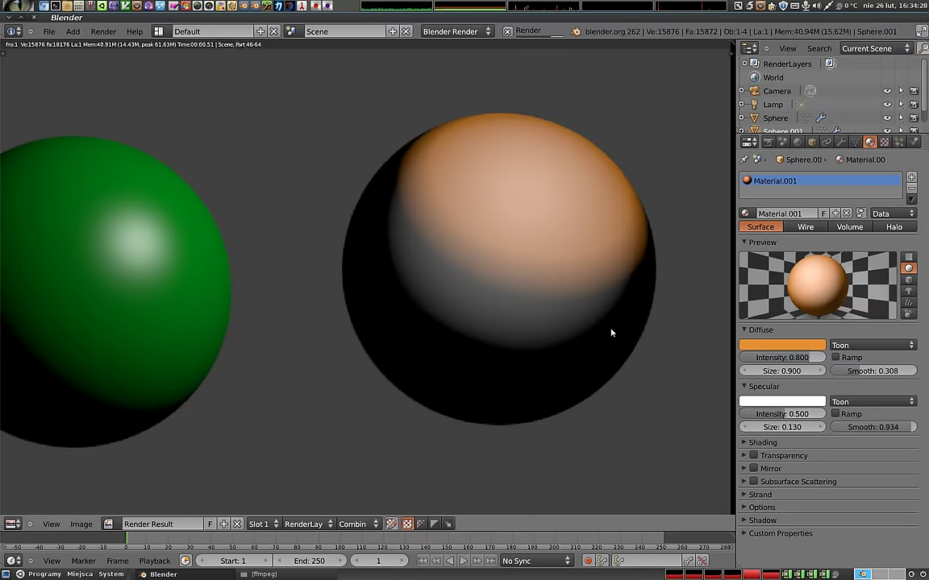
drag(875, 372, 909, 379)
key(F12)
key(F12)
drag(847, 426, 758, 427)
key(F12)
key(F12)
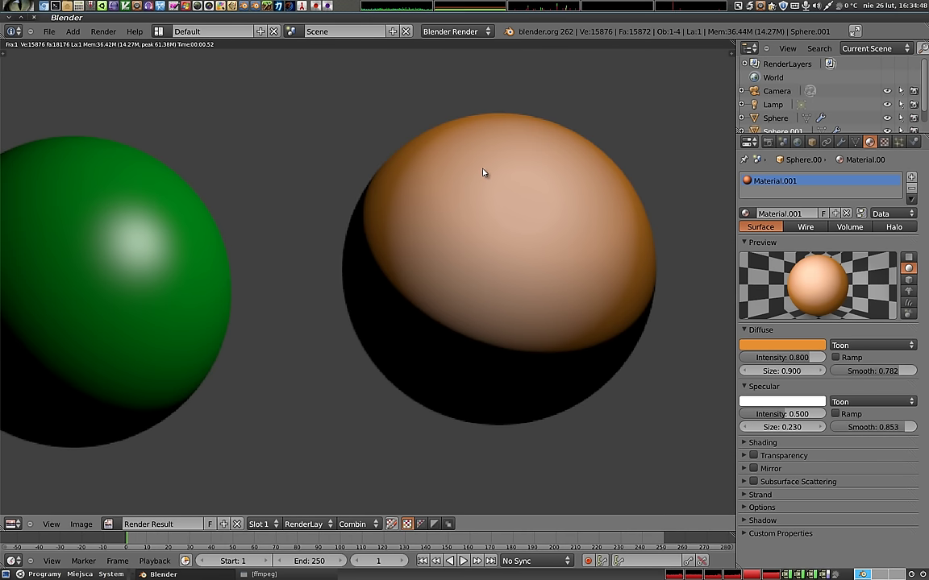
Step: Lower specular smoothness to 0.365 and diffuse smoothness to 0.133, then re-render
drag(877, 371, 843, 373)
drag(874, 428, 854, 425)
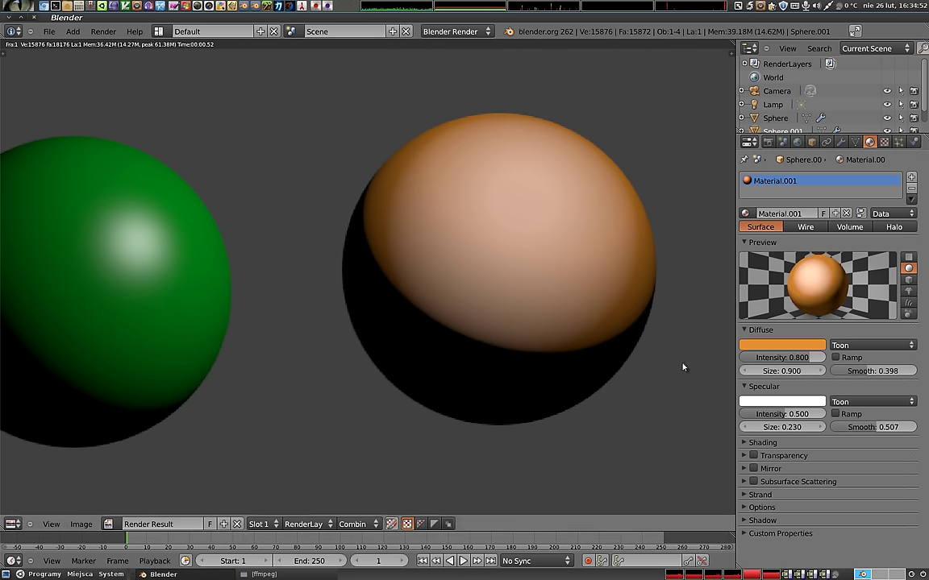
key(F12)
scroll(527, 276, down, 3)
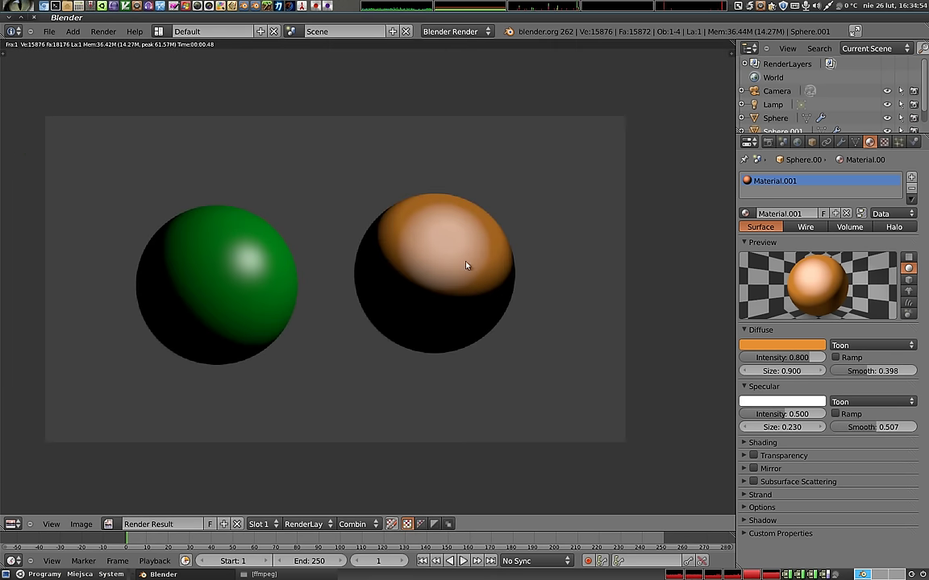
drag(873, 427, 861, 426)
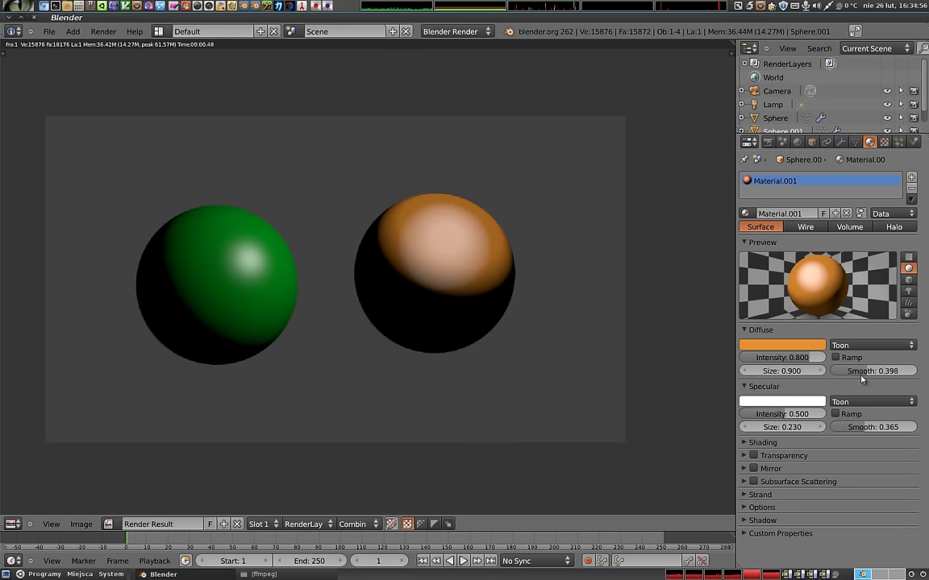
drag(861, 373, 838, 373)
key(F12)
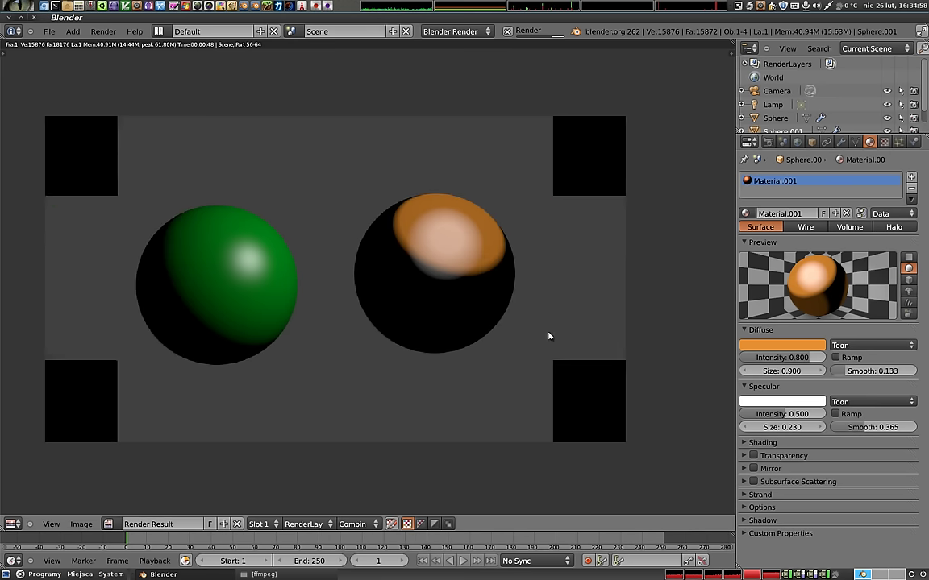
Step: Raise diffuse toon size to 1.200, re-render, and bring up the Render settings
click(814, 372)
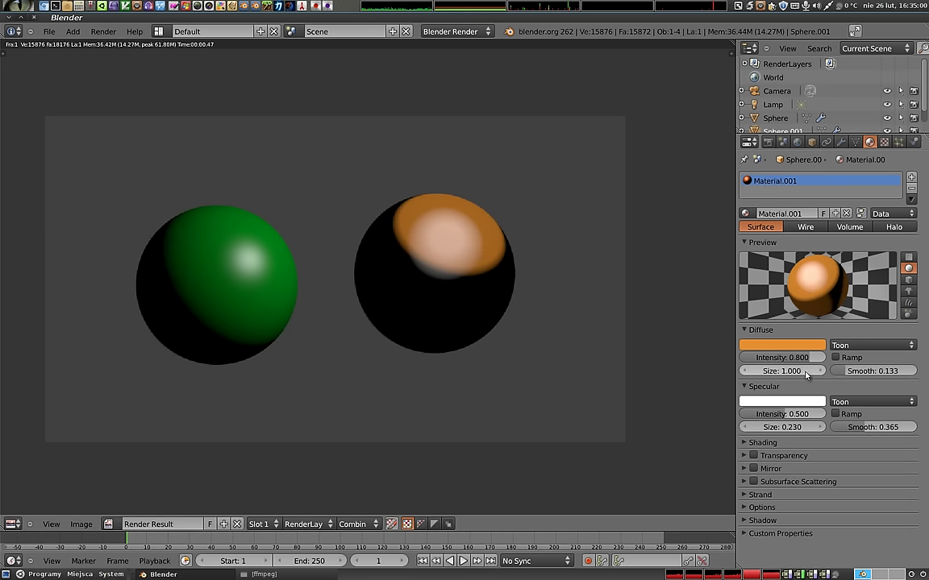
click(814, 371)
click(815, 372)
key(F12)
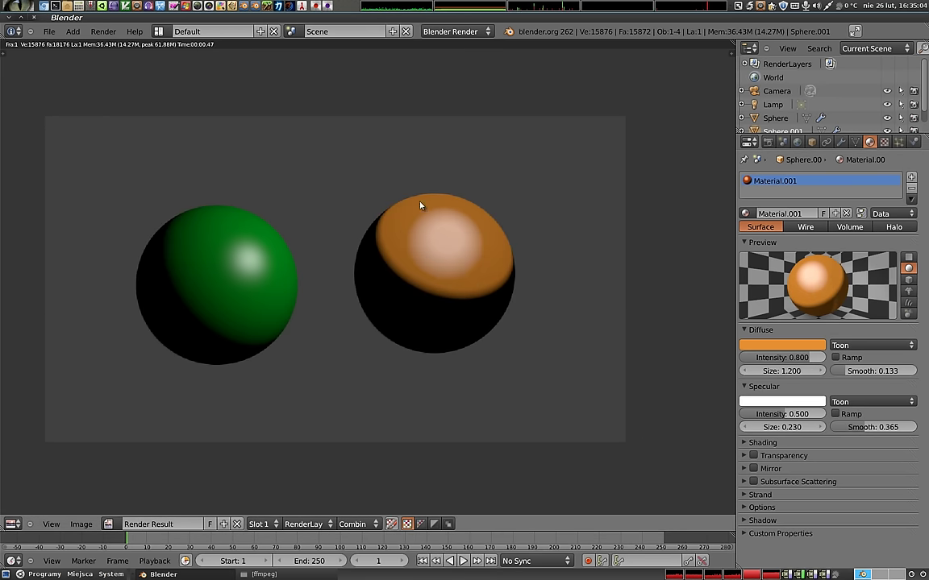
scroll(456, 271, down, 1)
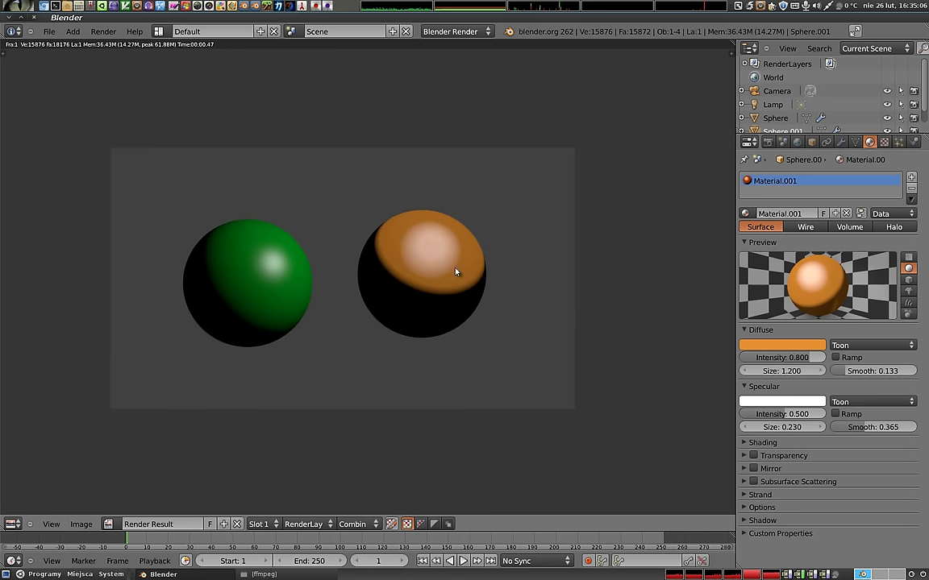
click(769, 142)
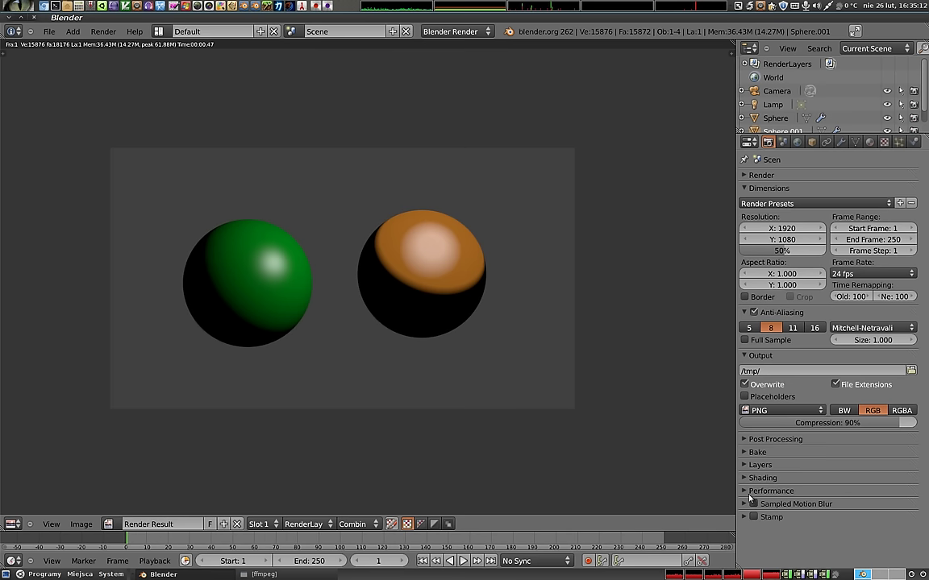
Step: Enable Edge post-processing (threshold 10) and re-render the spheres with black outlines
click(744, 440)
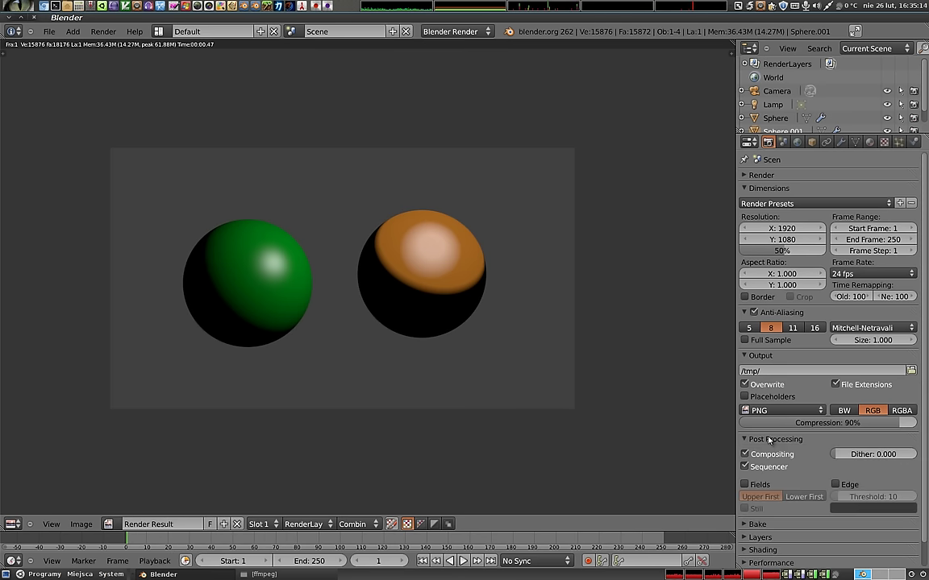
click(835, 485)
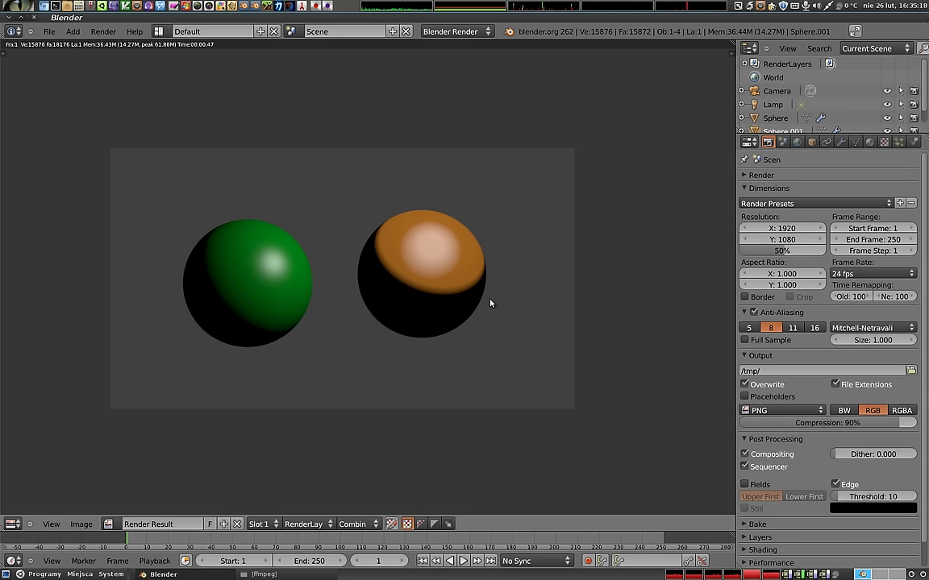
key(F12)
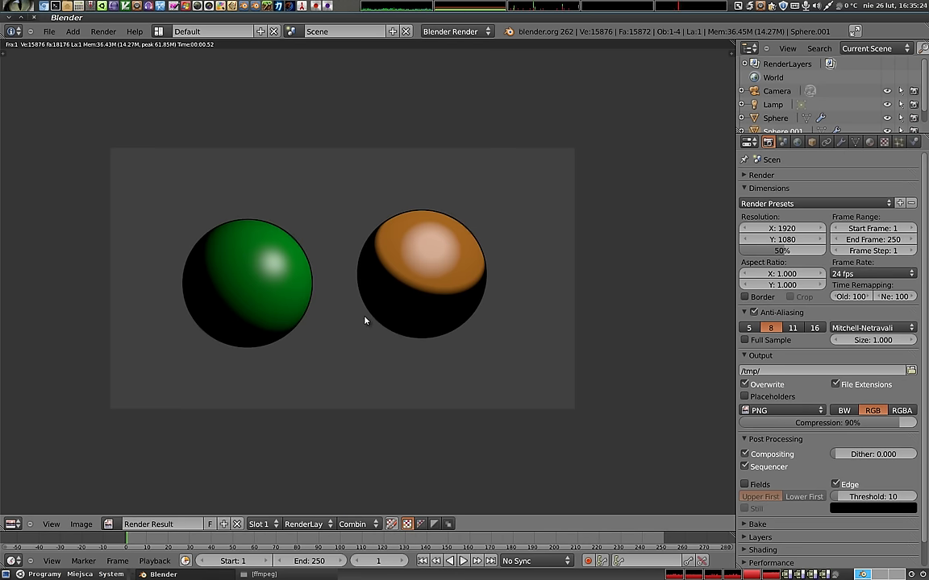
scroll(441, 240, up, 1)
scroll(441, 240, down, 1)
Step: Shrink the green and orange spheres and move them to the upper left and right corners
key(Escape)
right_click(322, 292)
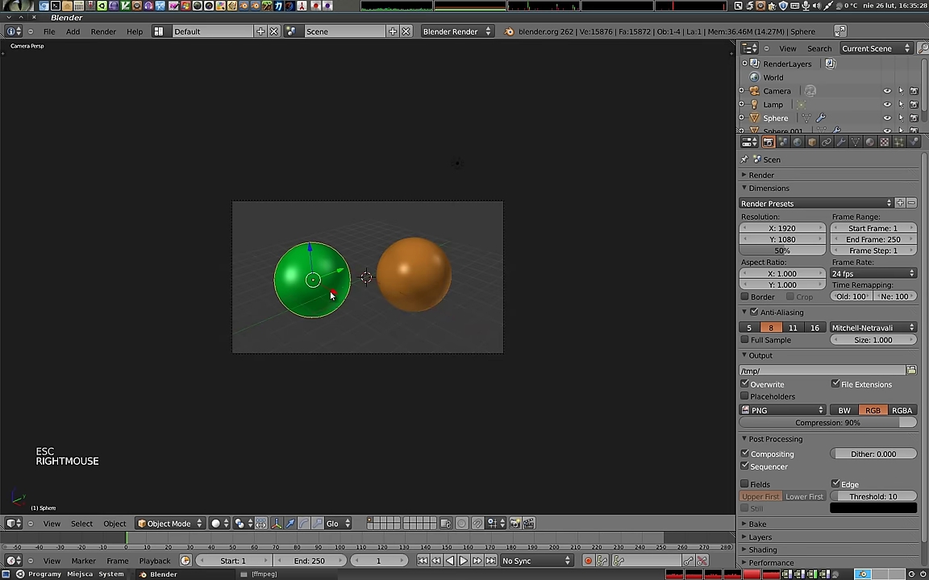
key(s)
key(s)
click(333, 308)
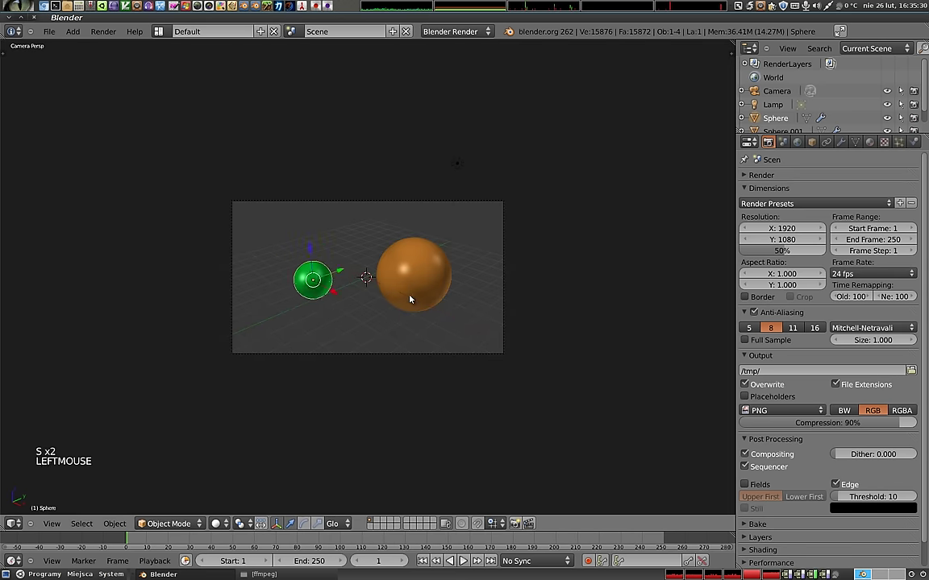
right_click(412, 302)
key(s)
key(s)
click(428, 308)
key(g)
click(482, 269)
right_click(316, 281)
key(g)
key(g)
click(283, 239)
Step: Add a Monkey head, rotate it 66° about X, and subdivide it at level 2
key(shift+a)
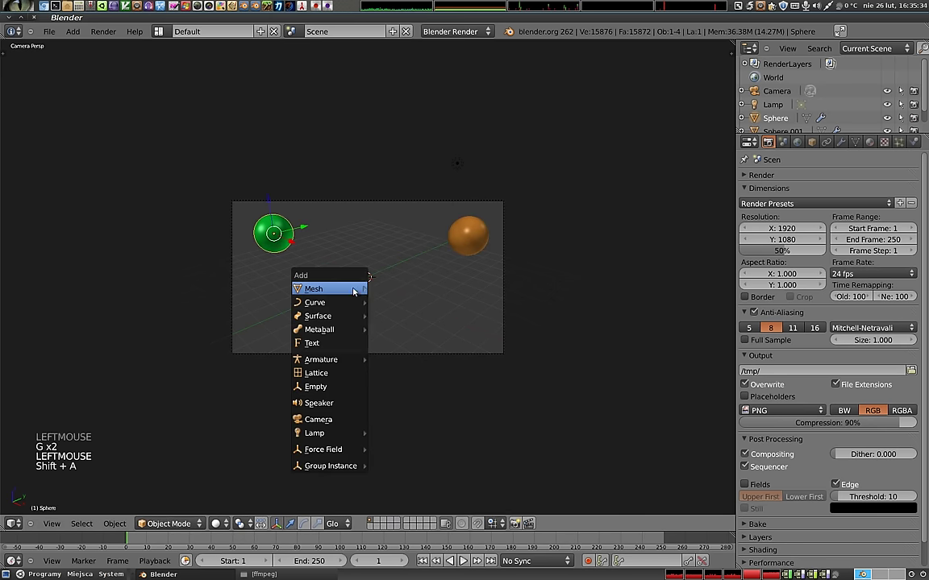
click(379, 365)
text(rx)
text(66)
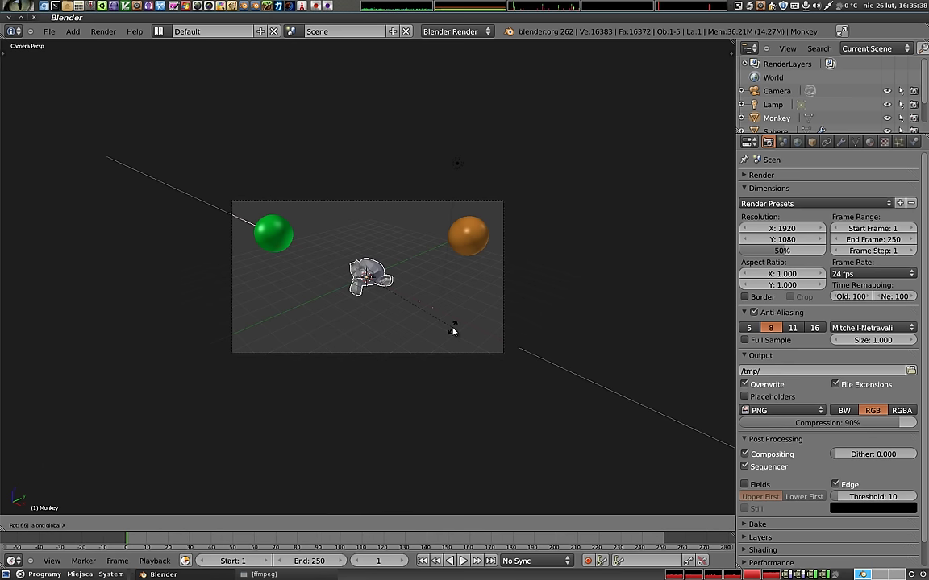
key(Return)
key(ctrl+2)
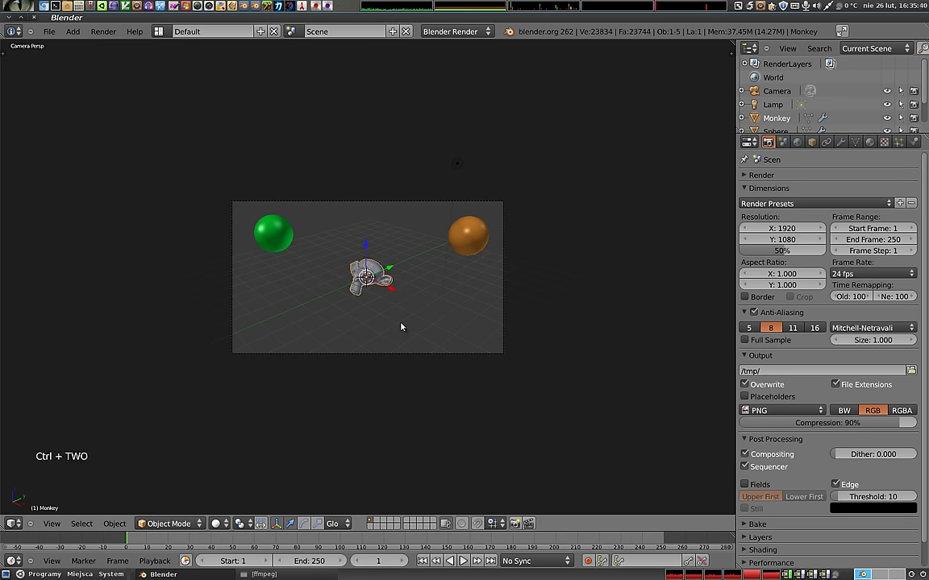
Step: Shade the Monkey smooth, enlarge it, turn it about Z, and render the scene
key(t)
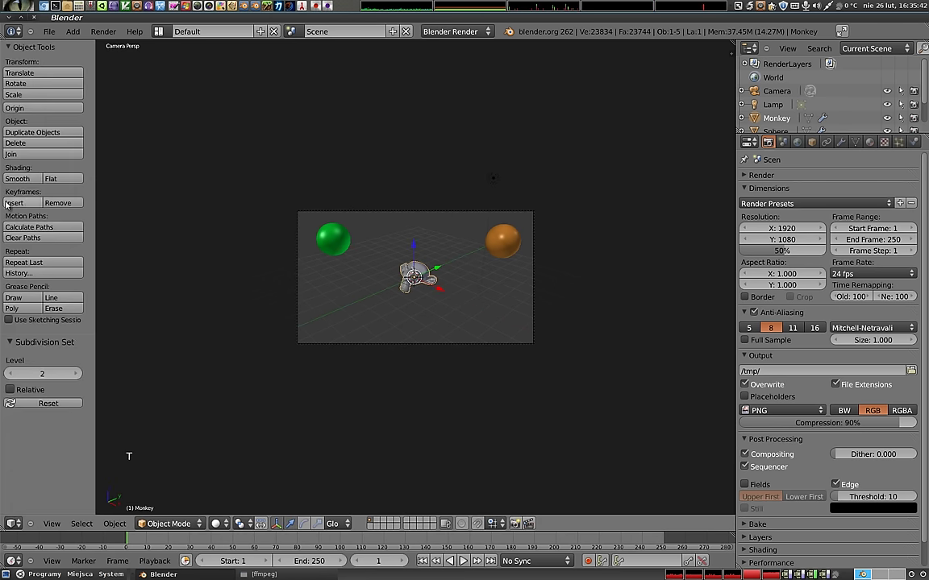
click(17, 178)
key(t)
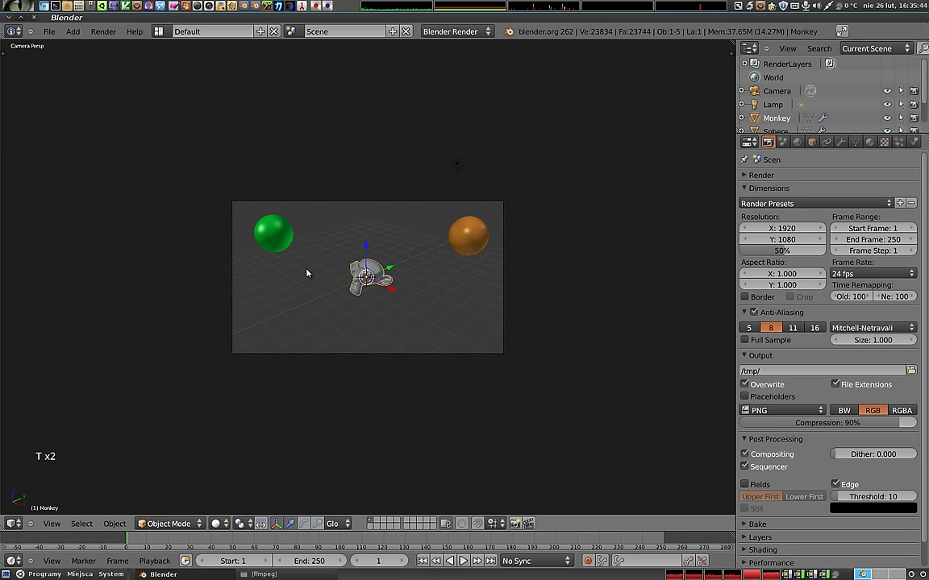
key(s)
click(423, 316)
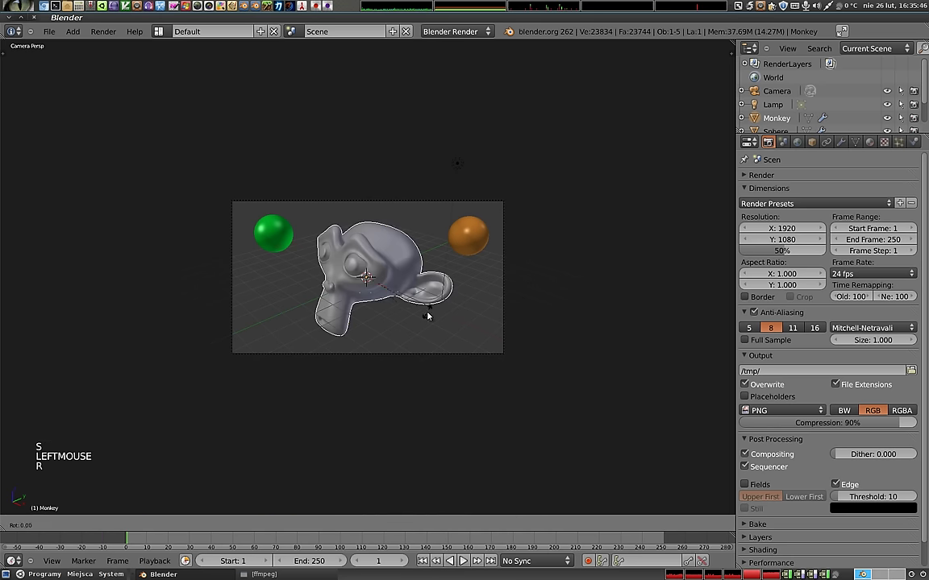
key(r)
key(z)
click(419, 236)
key(F12)
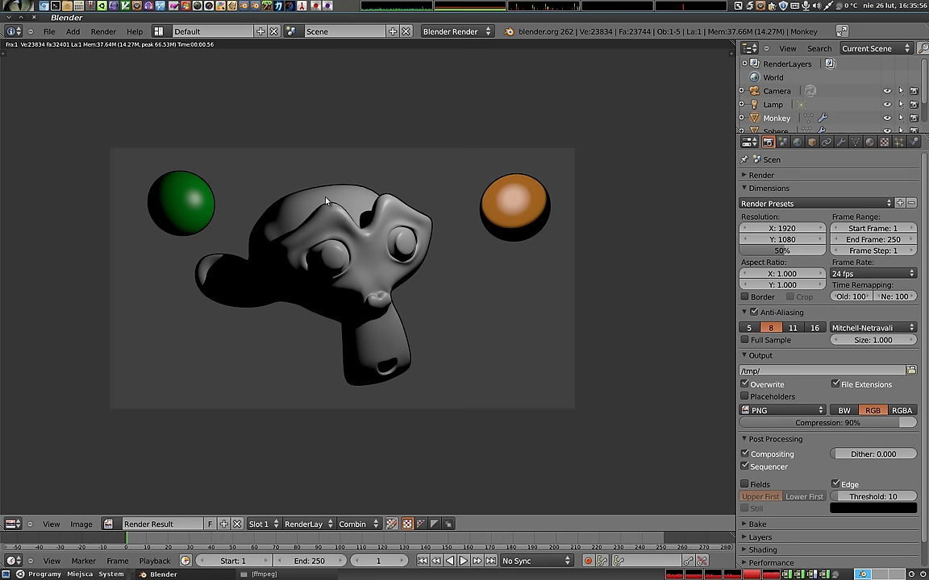
Step: Enable World environment lighting at energy 0.100 and re-render the softer-shaded monkey
click(798, 142)
click(794, 381)
drag(782, 396, 761, 395)
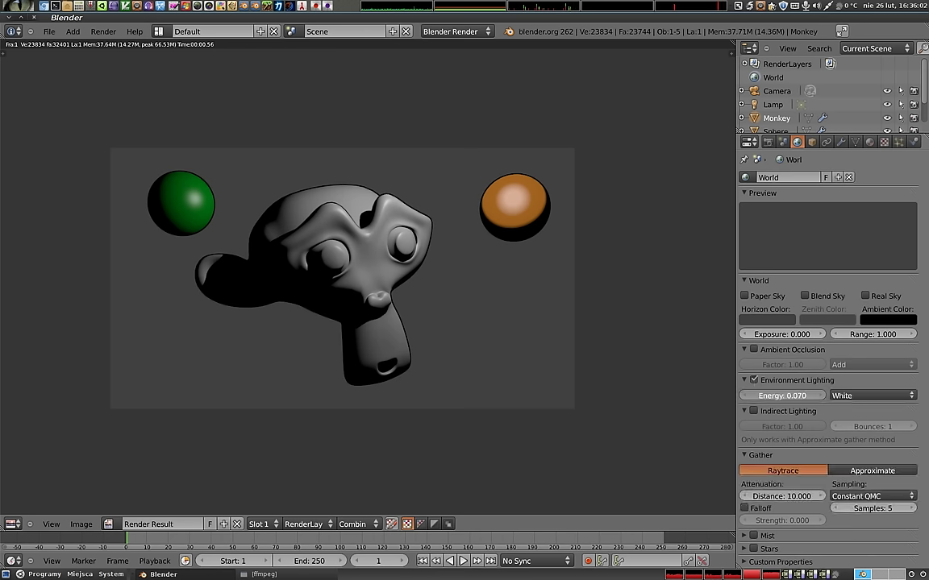
key(F12)
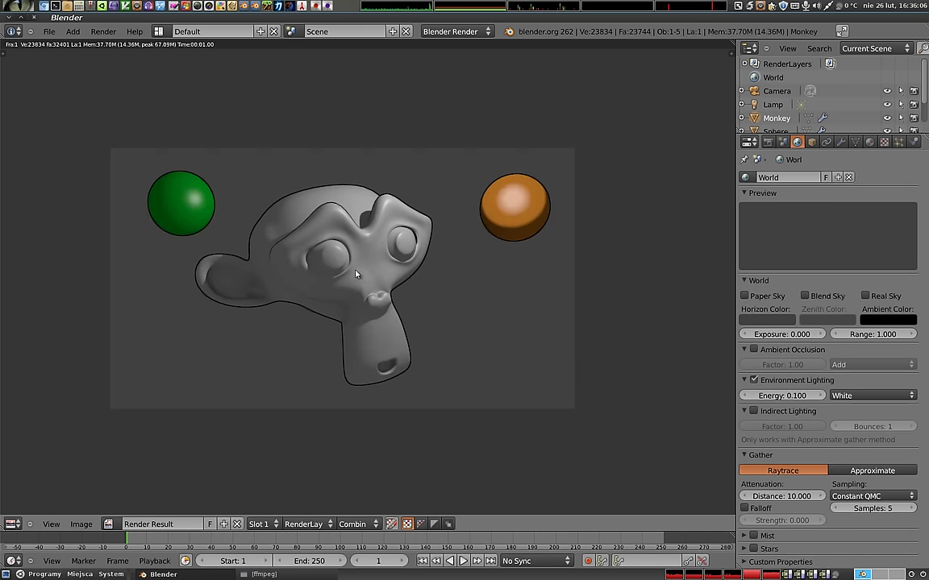
scroll(355, 275, up, 1)
scroll(356, 275, up, 1)
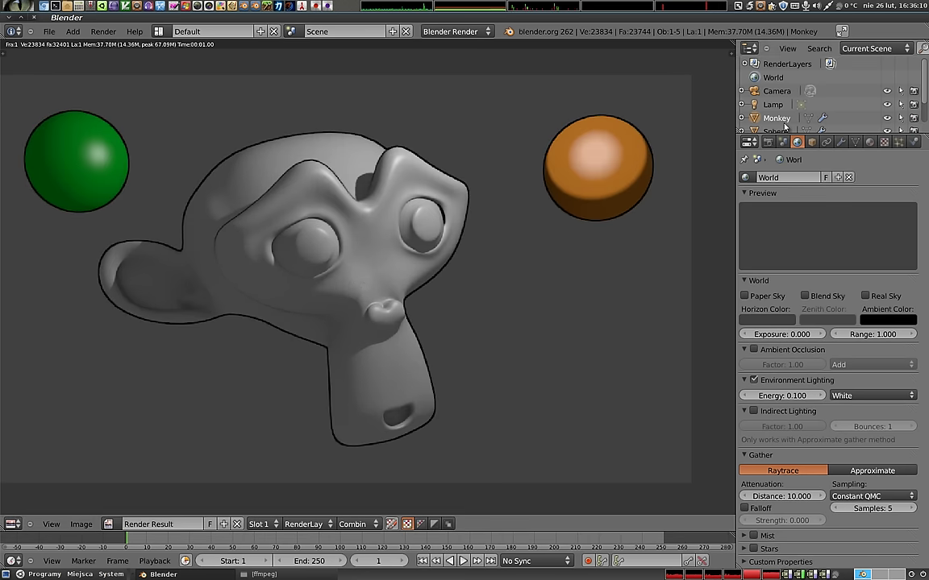
click(869, 143)
Step: Give the Monkey the orange toon Material.001 and render it
click(745, 211)
click(760, 244)
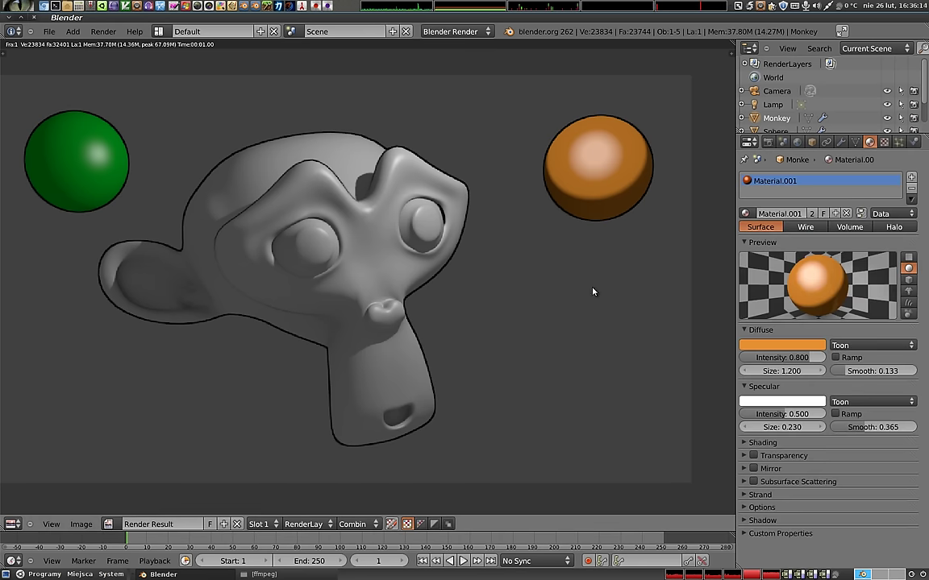
key(F12)
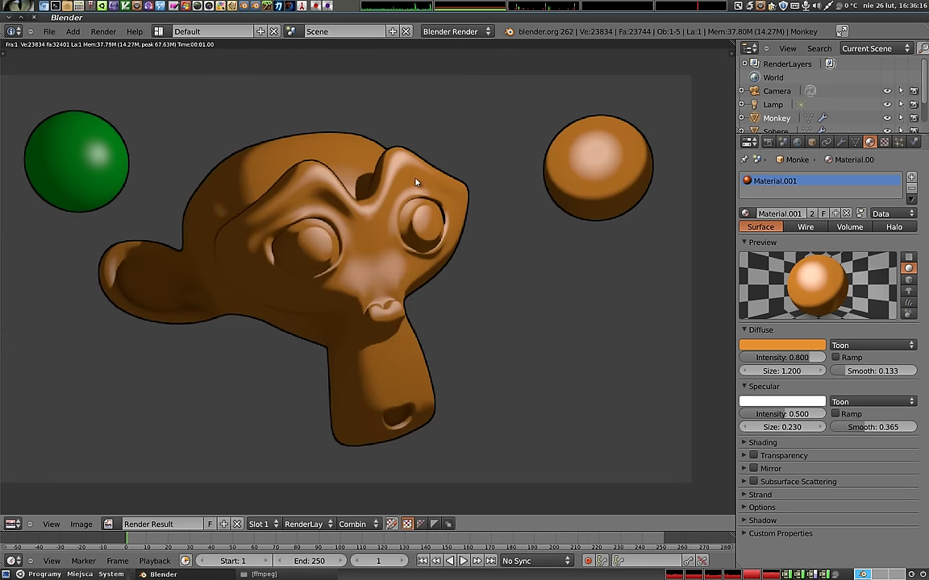
scroll(377, 222, down, 1)
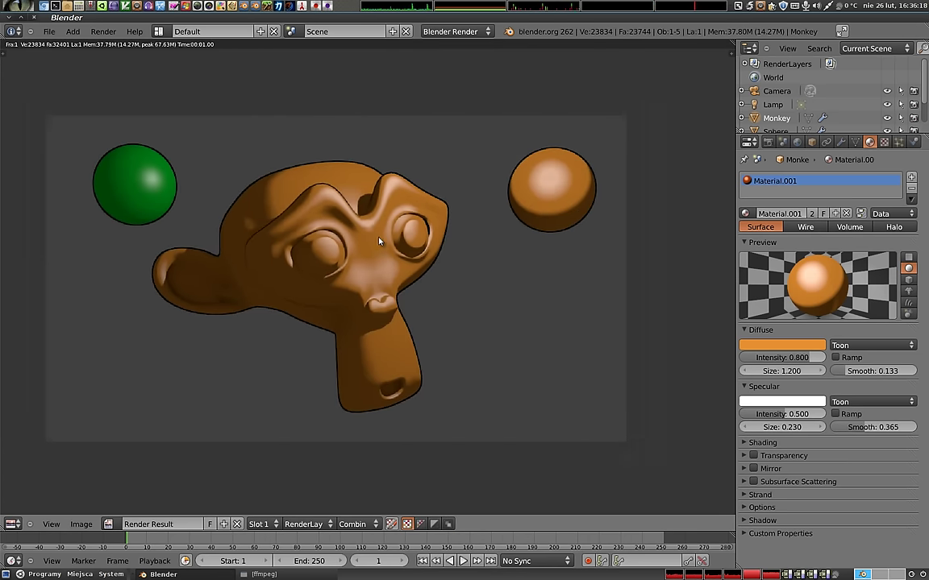
scroll(378, 241, down, 1)
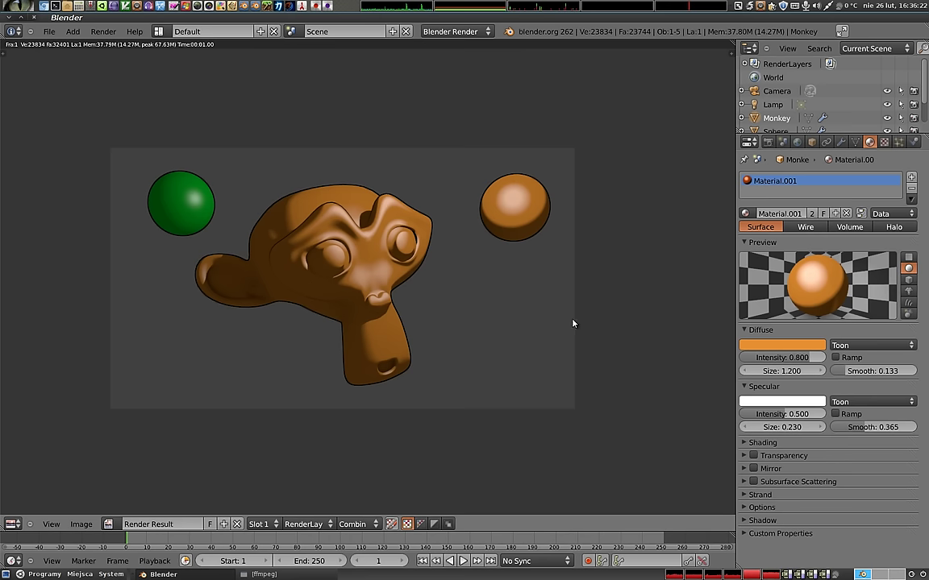
Step: Switch the specular shader to CookTorr with hardness 50
click(856, 401)
click(800, 437)
mouse_move(800, 432)
mouse_down()
mouse_move(782, 433)
mouse_move(838, 430)
mouse_up()
click(839, 429)
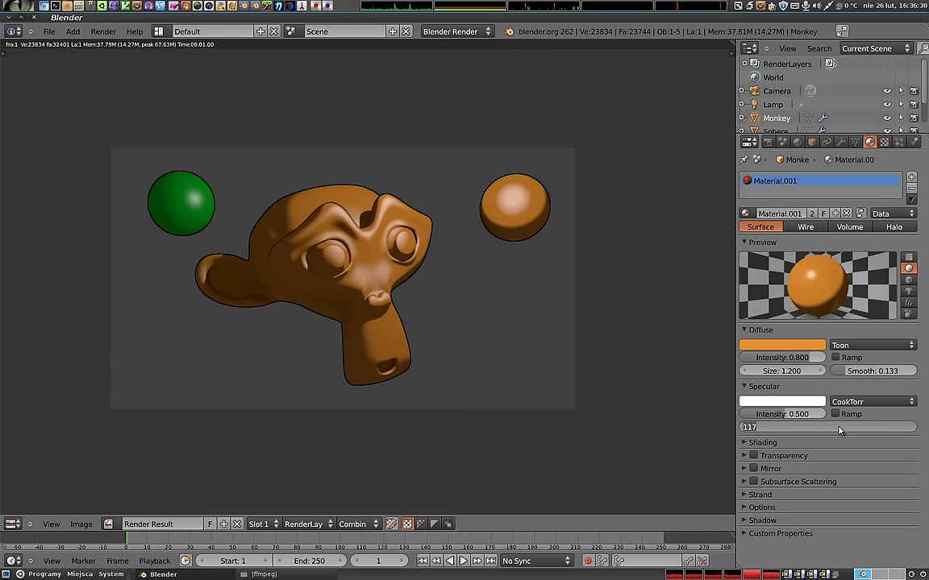
text(50)
key(Return)
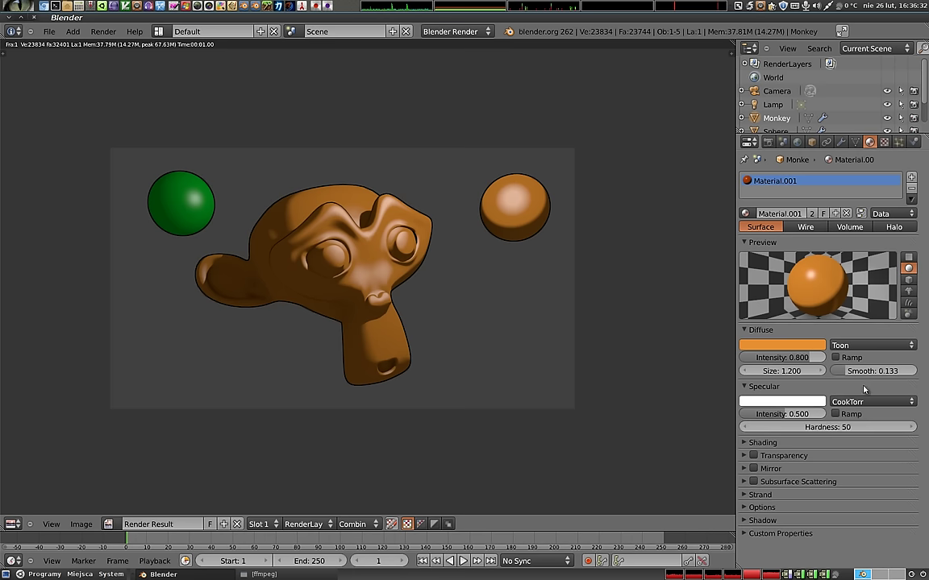
Step: Switch the diffuse shader to Fresnel and re-render the scene
click(870, 345)
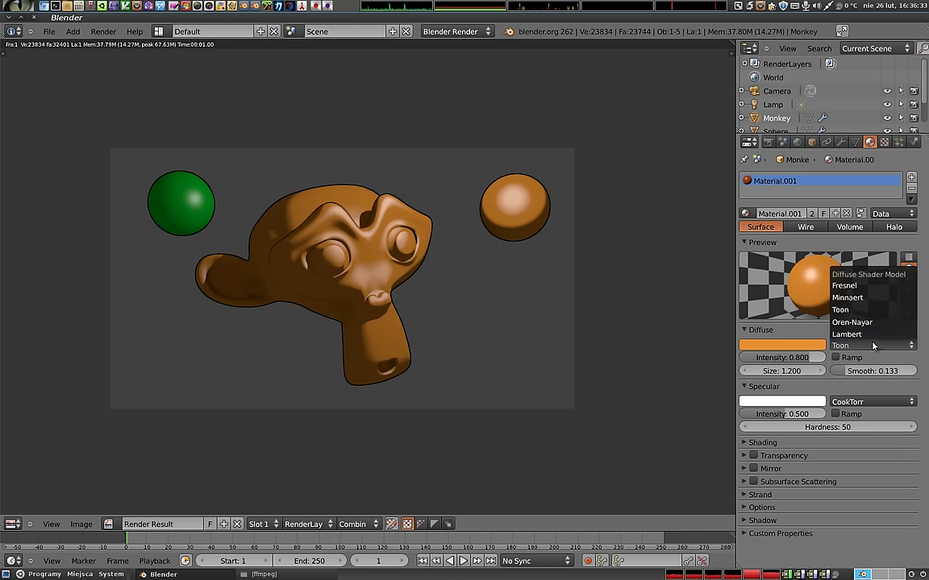
click(869, 286)
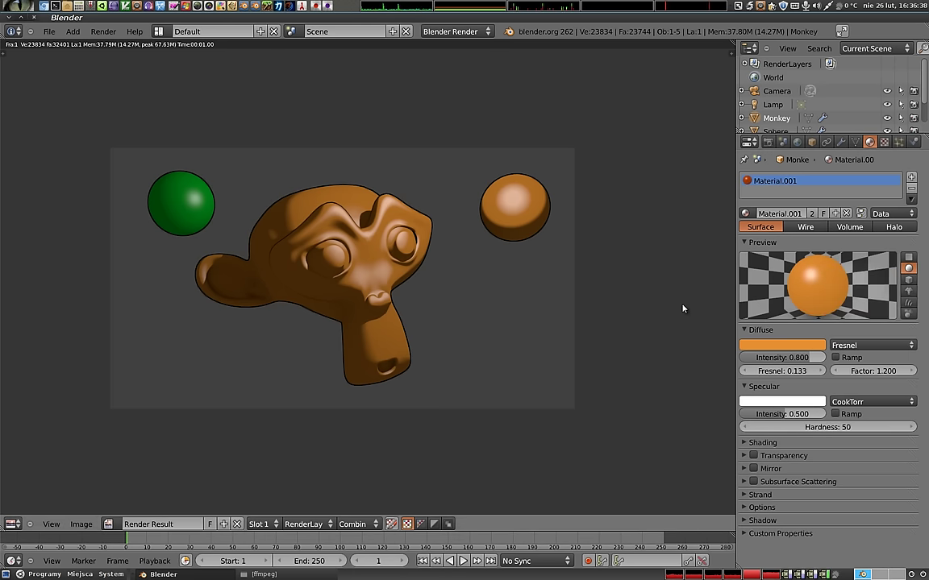
key(F12)
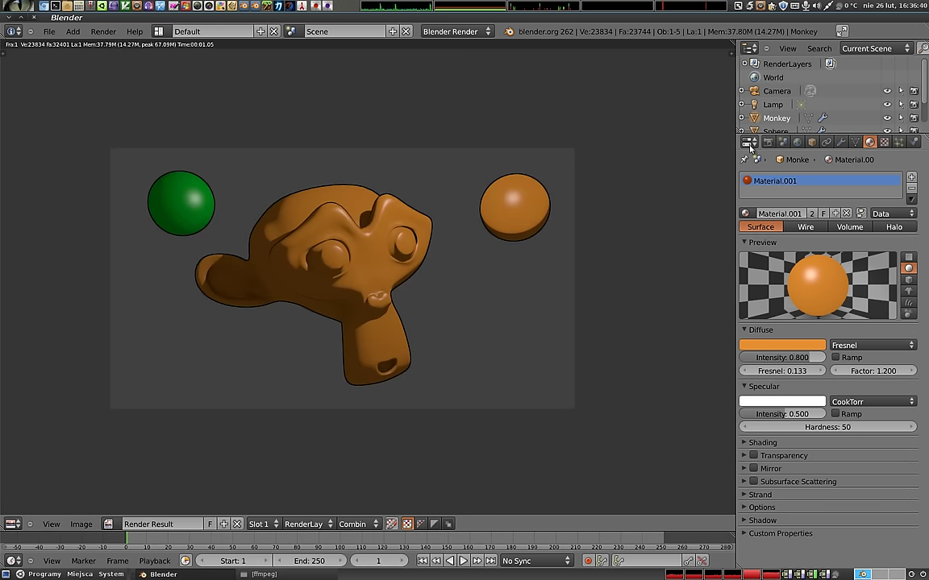
click(768, 142)
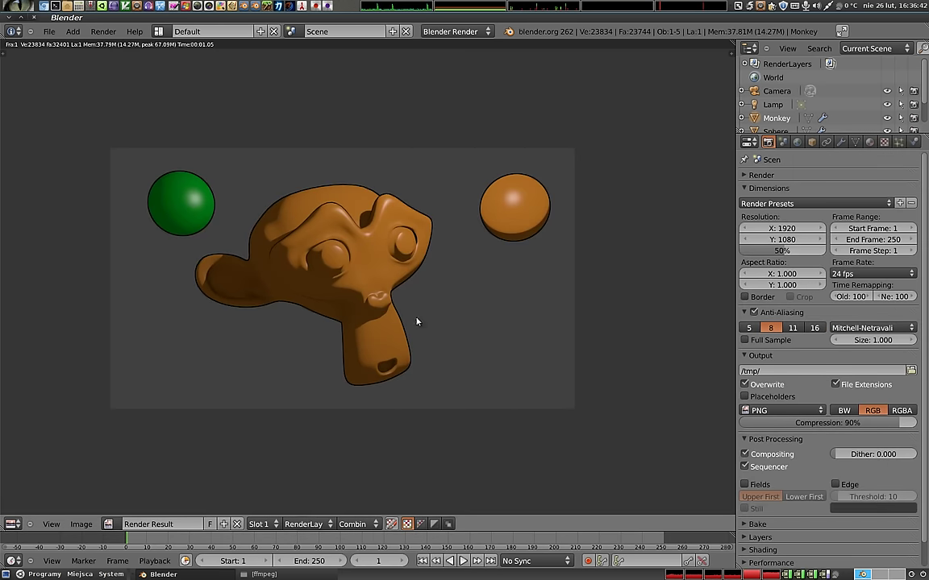
key(F12)
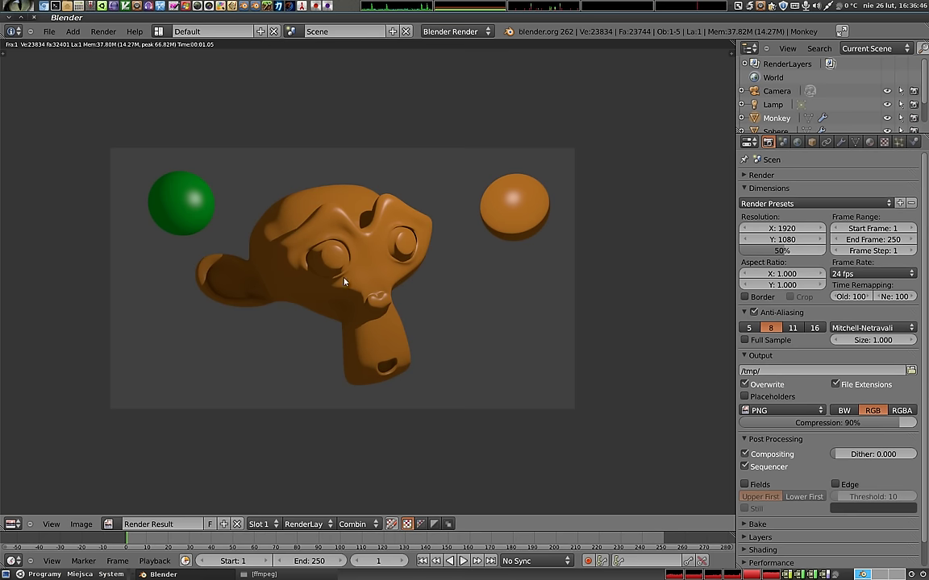
click(869, 142)
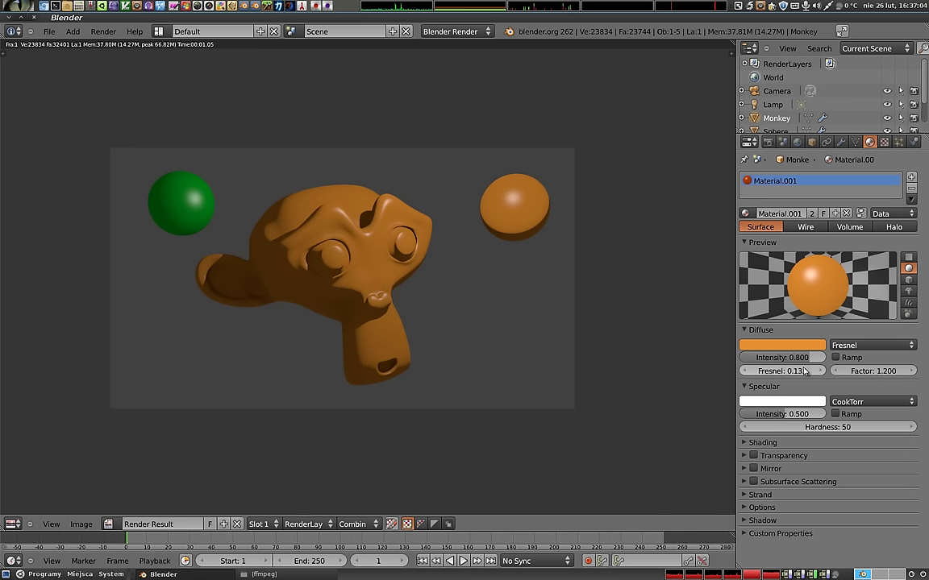
Step: Raise the diffuse Fresnel and its Factor to 5.000 each, re-rendering after each change
drag(779, 374, 819, 373)
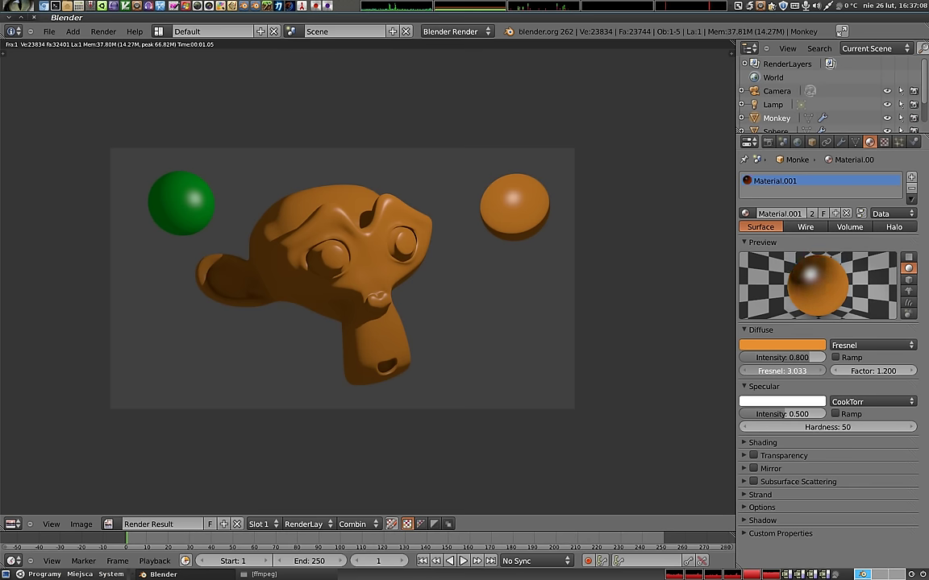
drag(778, 371, 806, 371)
key(F12)
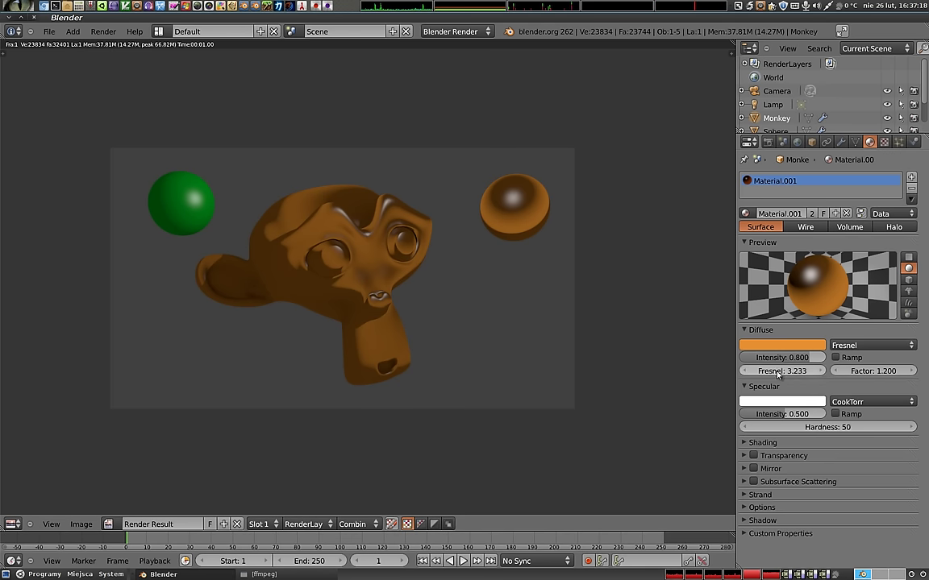
drag(790, 373, 830, 373)
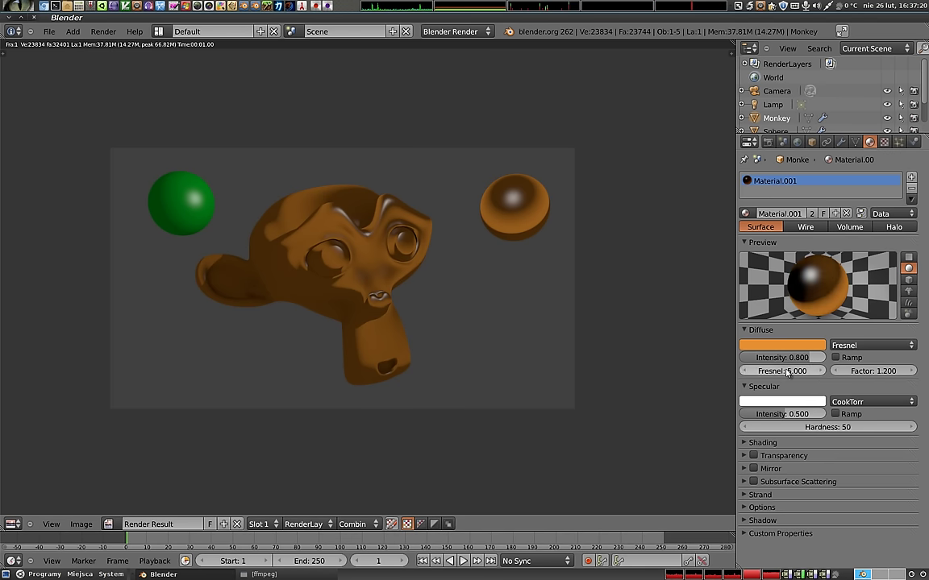
key(F12)
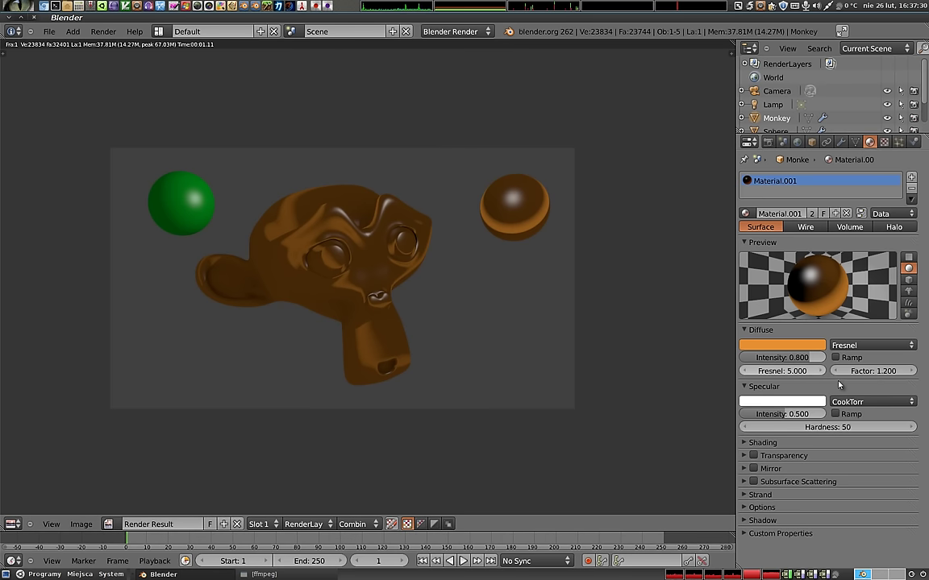
drag(862, 373, 887, 372)
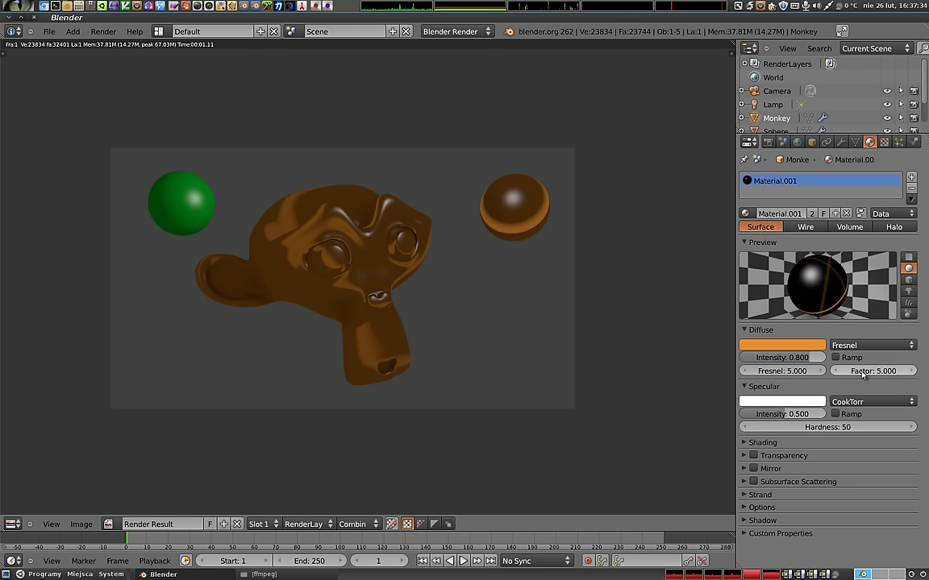
key(F12)
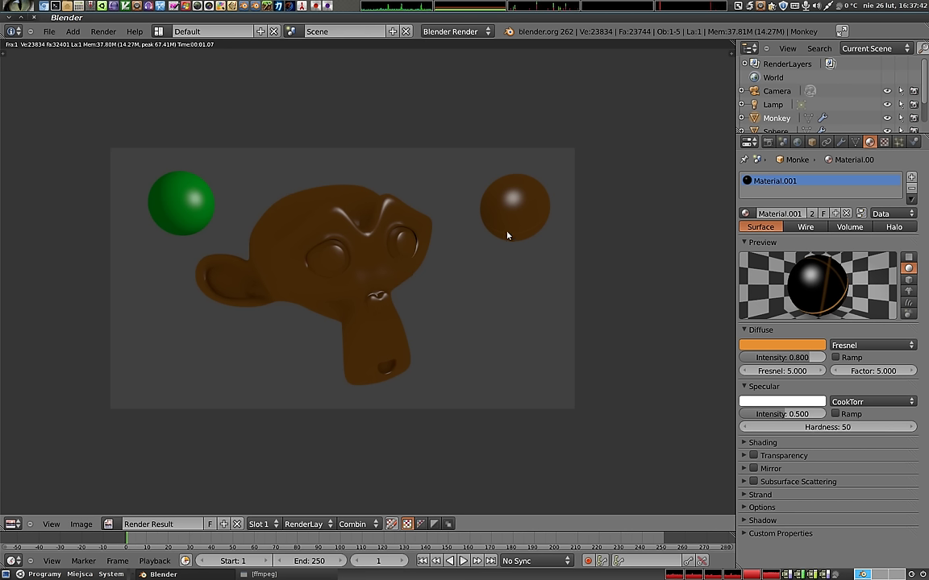
Step: Lower the Fresnel Factor to 0.700 and re-render
scroll(523, 236, up, 3)
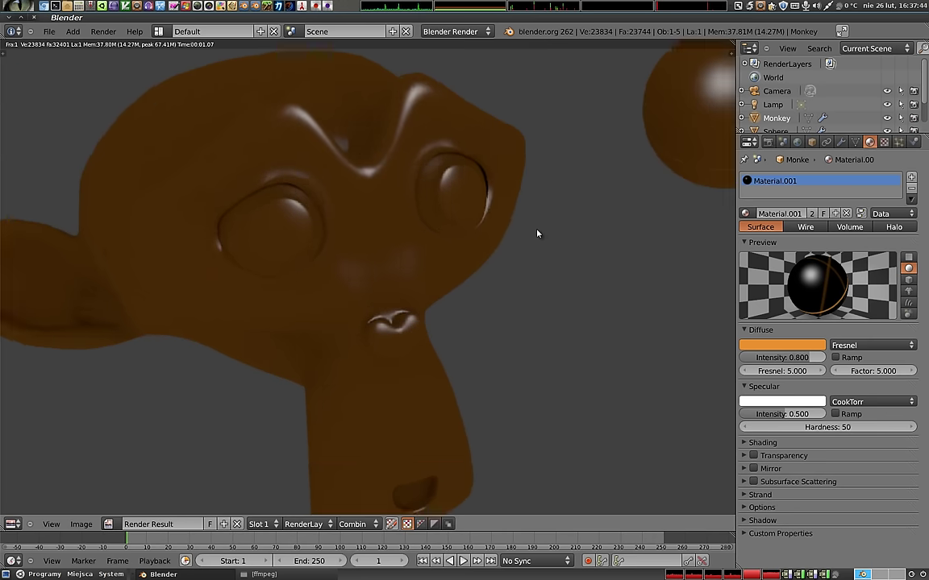
scroll(484, 205, up, 1)
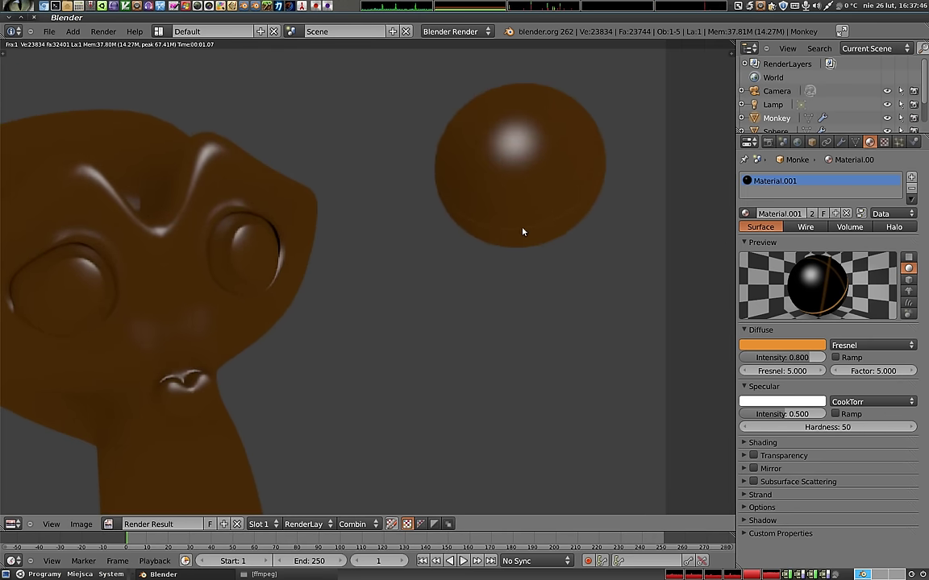
scroll(383, 226, up, 1)
scroll(383, 234, down, 3)
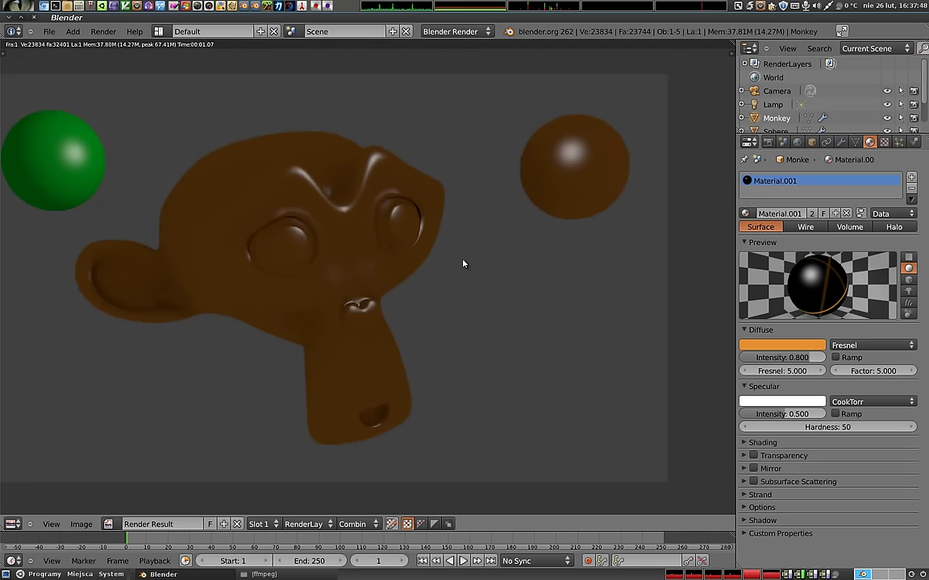
scroll(464, 263, down, 1)
drag(881, 371, 855, 371)
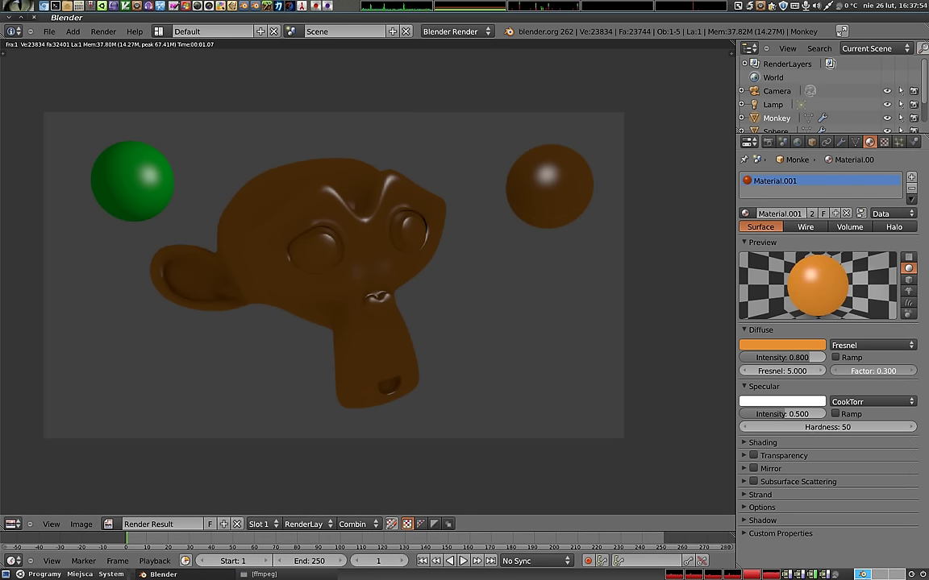
drag(881, 371, 895, 371)
key(F12)
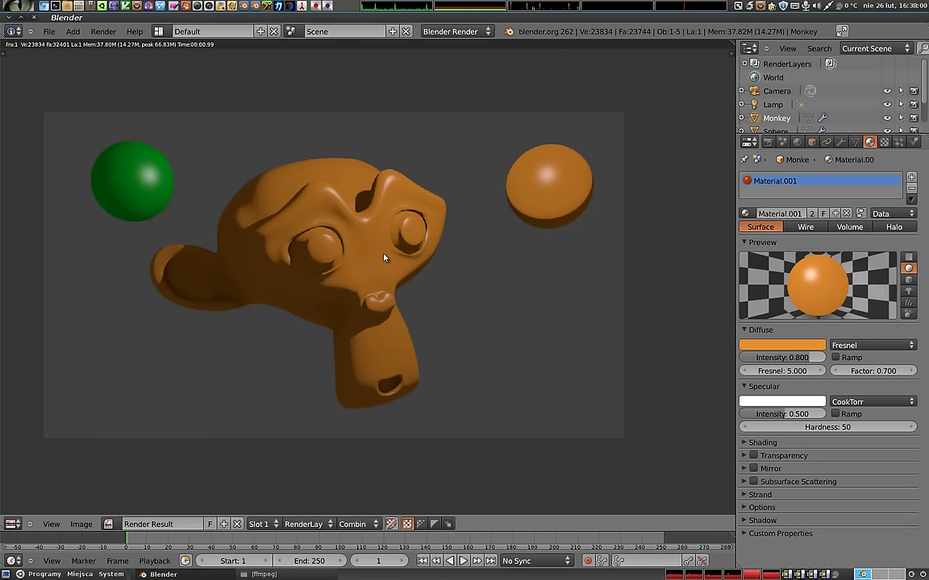
Step: Set diffuse Fresnel to 2.100 and Factor to 1.900, re-rendering after each
scroll(384, 257, down, 1)
drag(782, 370, 750, 371)
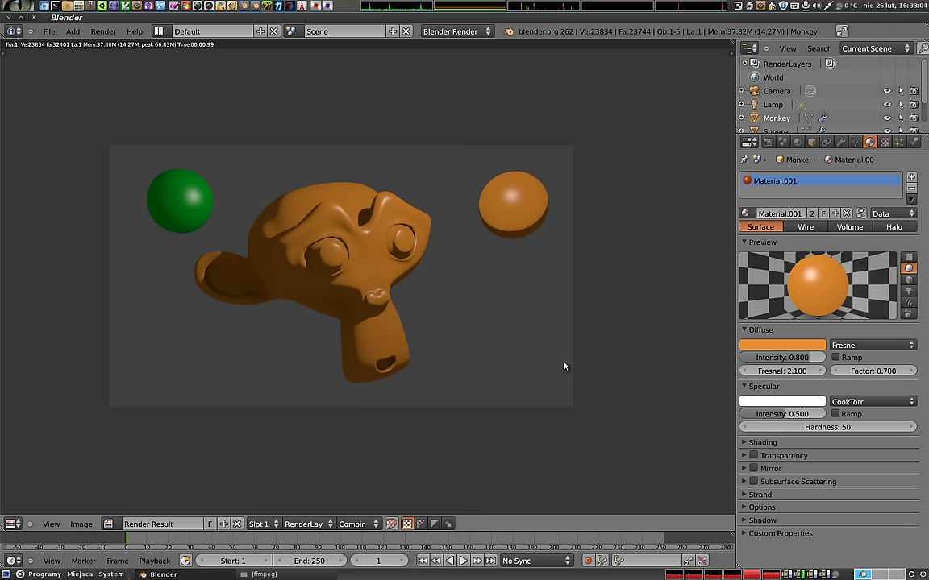
key(F12)
drag(872, 371, 903, 371)
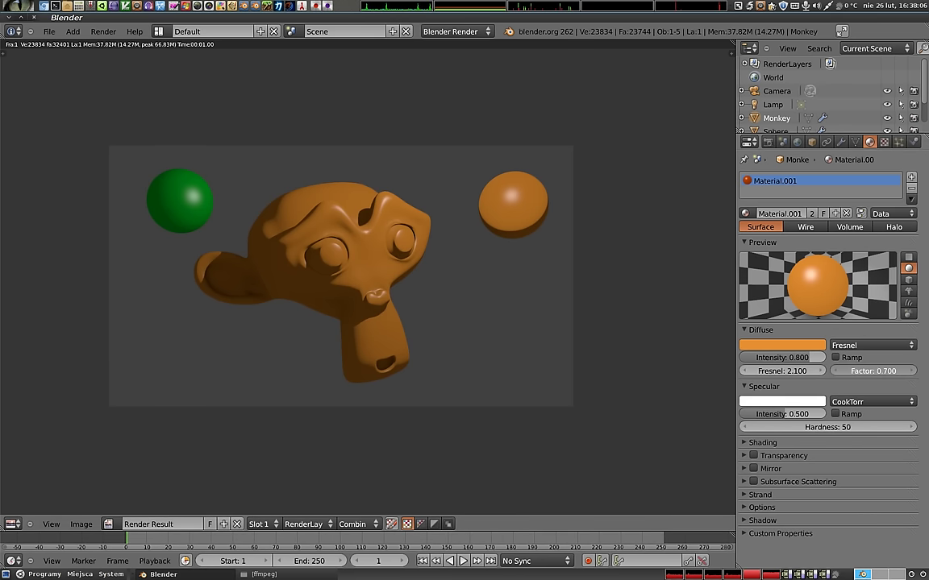
key(F12)
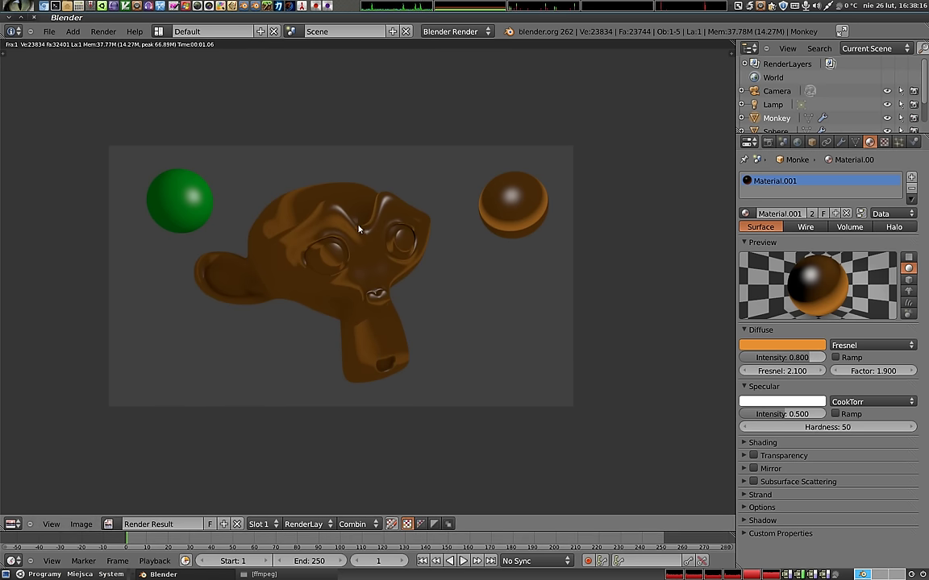
Step: Make the specular colour yellow and switch the specular shader to Blinn
click(751, 401)
drag(774, 323, 752, 340)
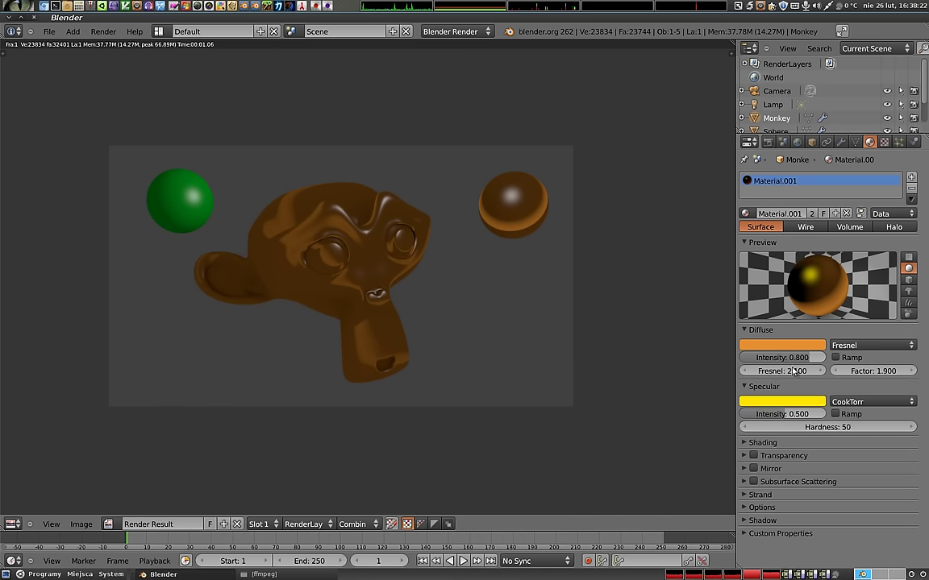
key(F12)
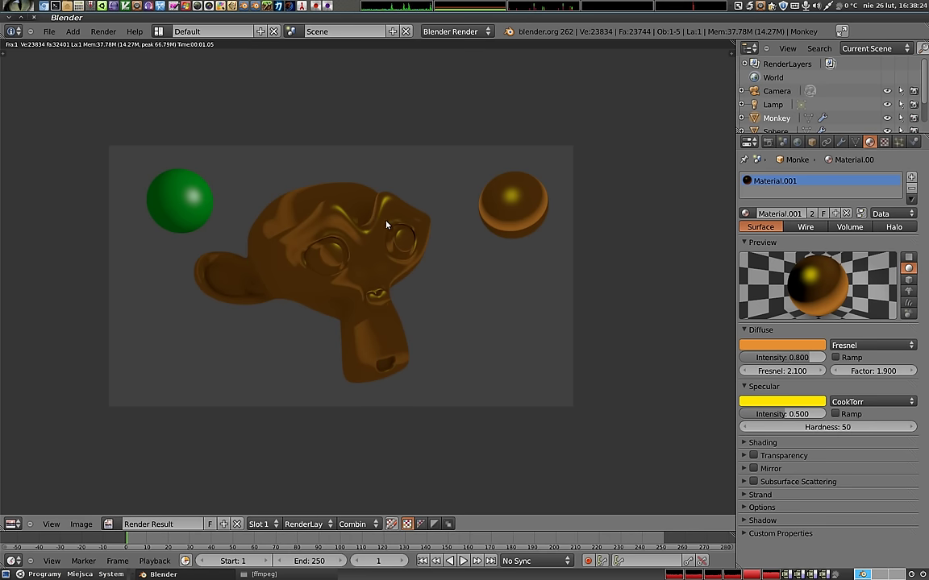
click(856, 402)
click(858, 403)
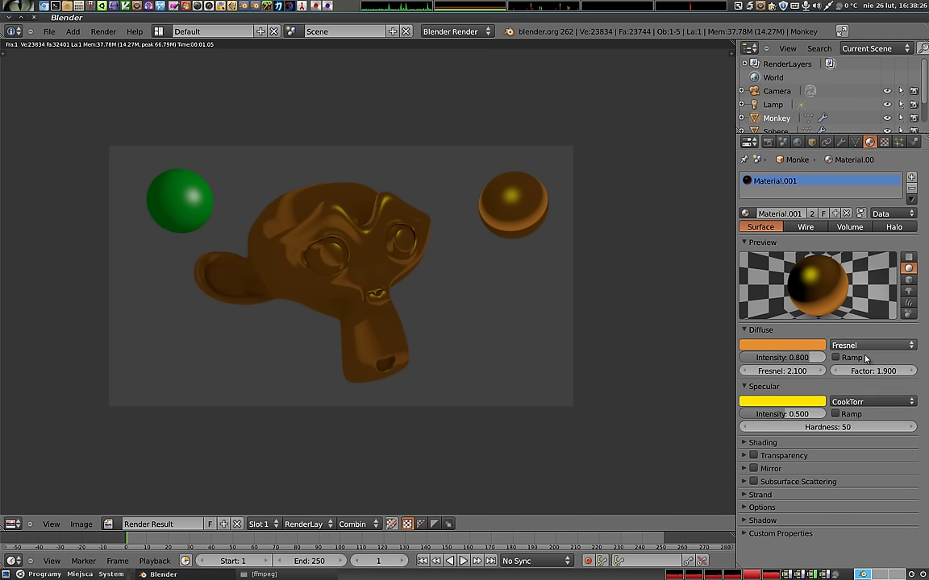
click(868, 403)
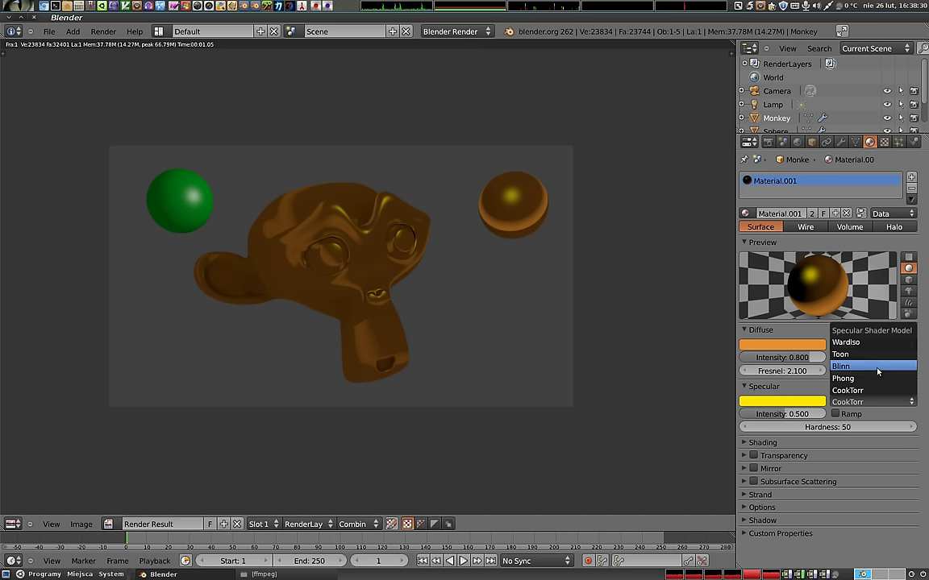
click(856, 368)
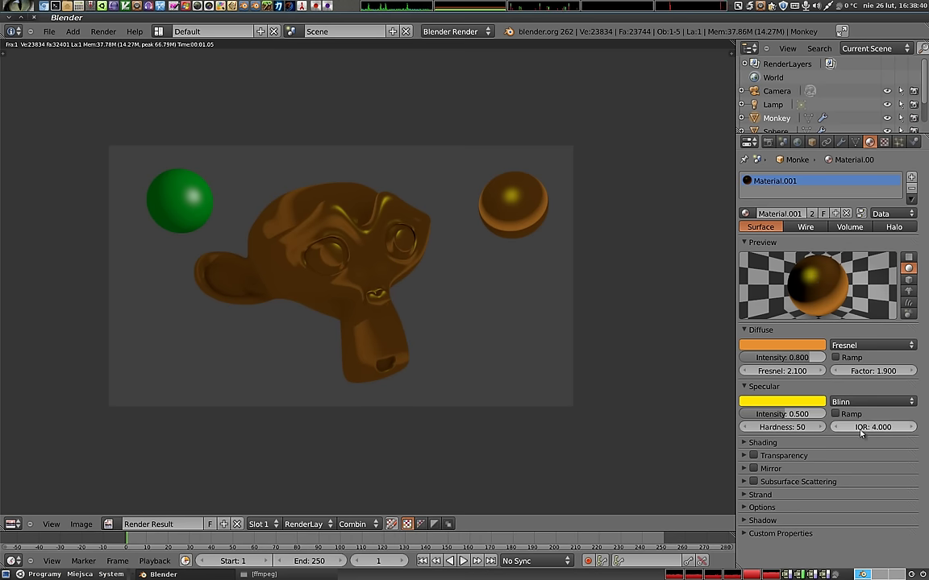
Step: Set Blinn IOR to 9.600 and raise Hardness to 469, re-rendering after each change
drag(861, 432, 806, 431)
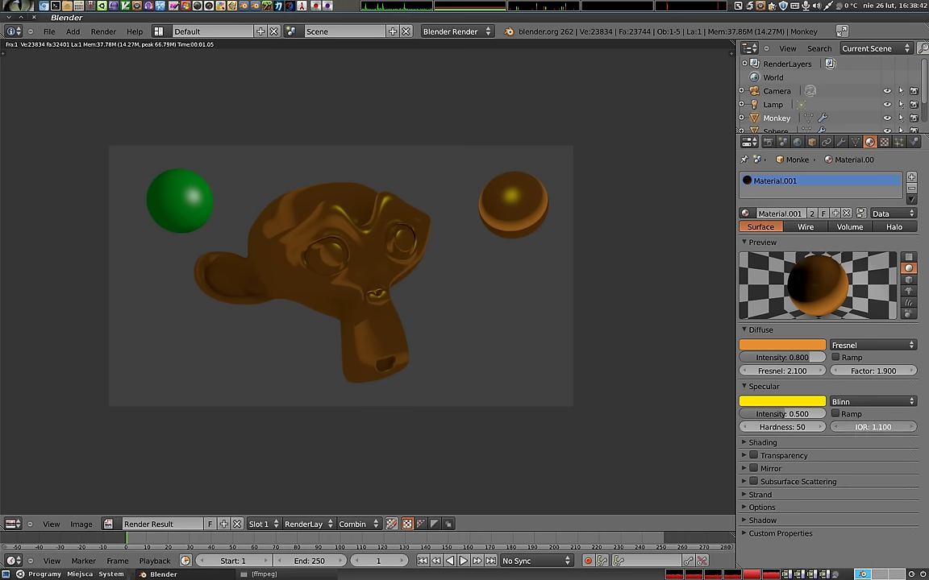
drag(873, 428, 867, 427)
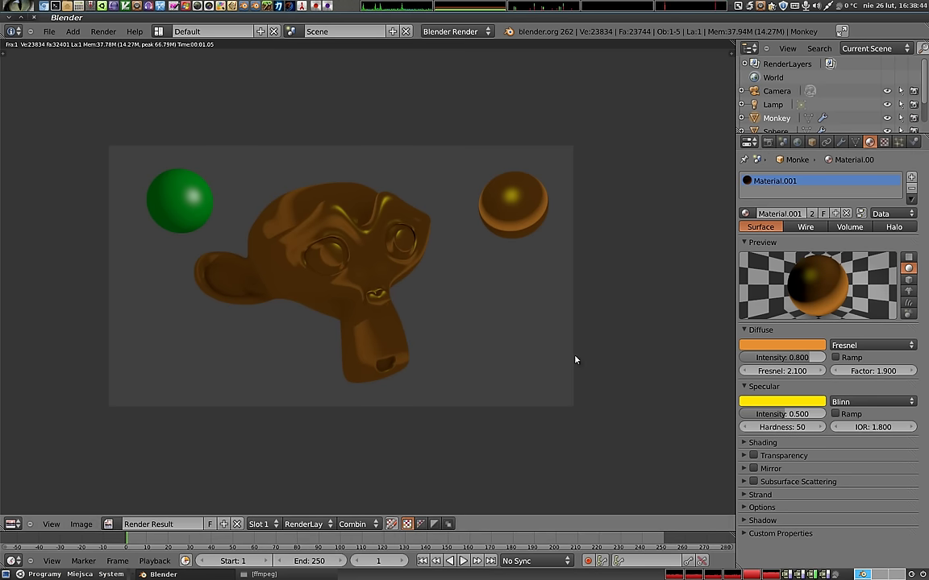
key(F12)
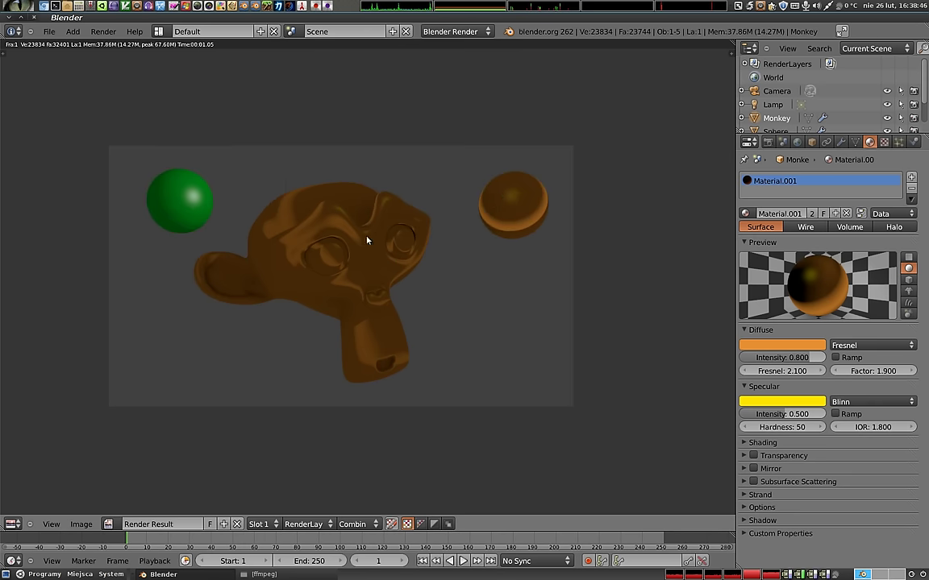
drag(873, 427, 927, 427)
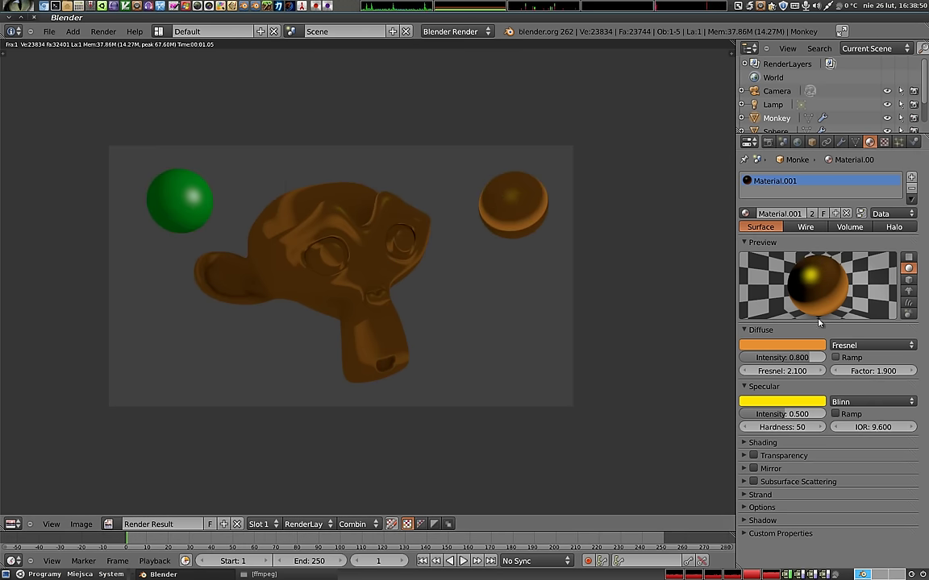
key(F12)
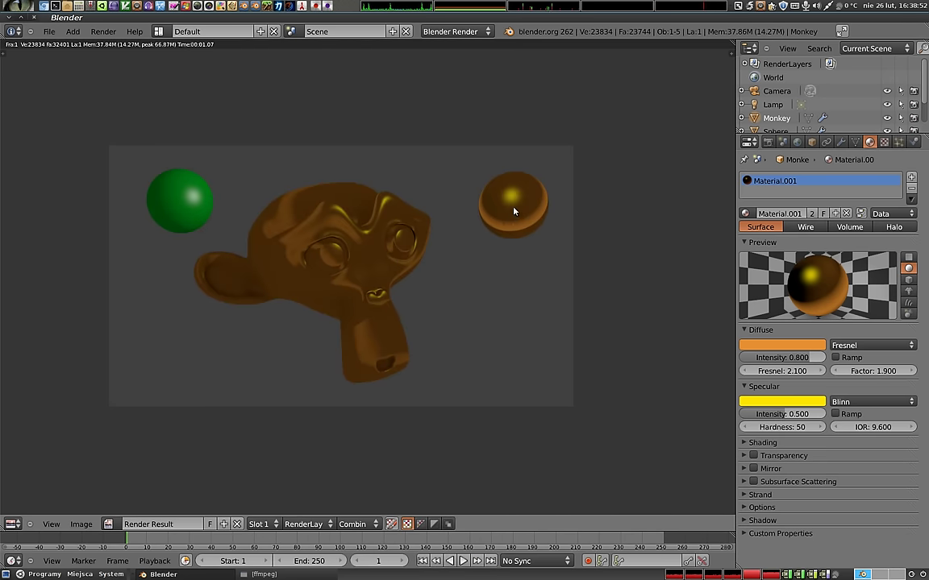
drag(782, 427, 839, 428)
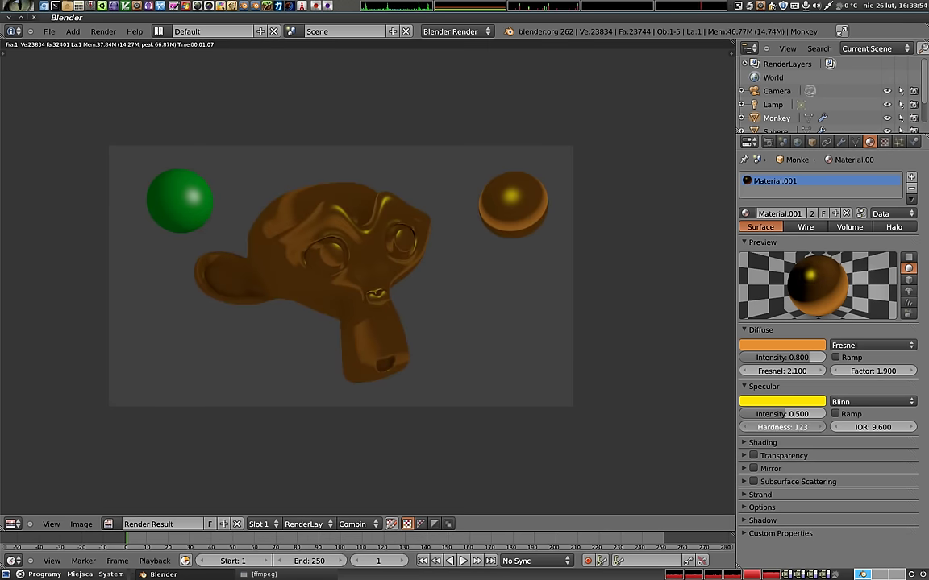
key(F12)
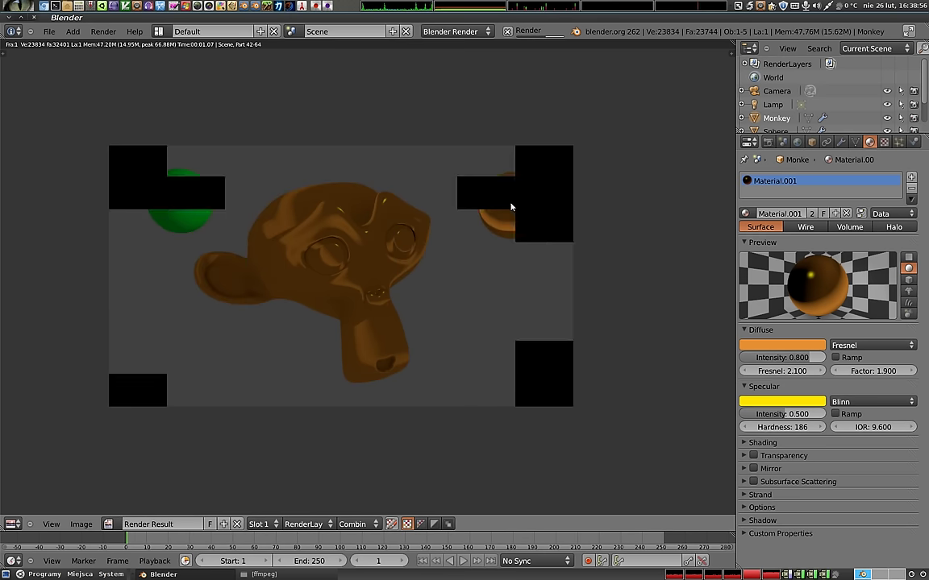
drag(790, 433, 863, 433)
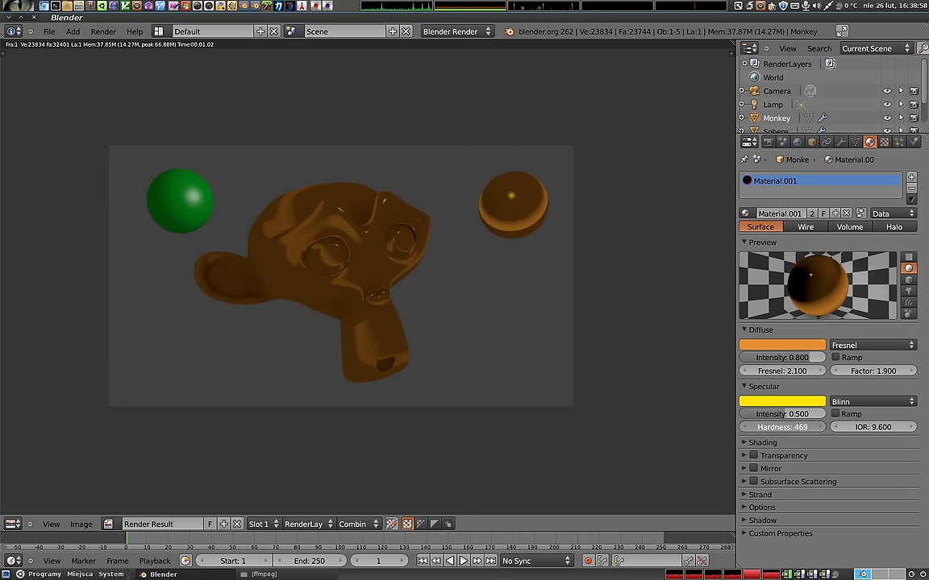
key(F12)
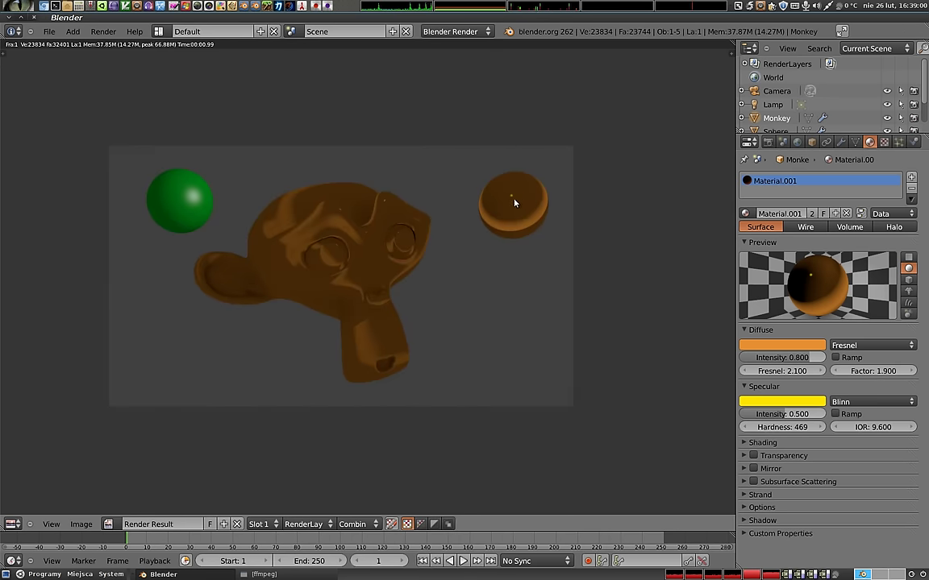
Step: Raise the specular hardness to 511 and re-render
scroll(513, 204, up, 1)
scroll(520, 199, up, 2)
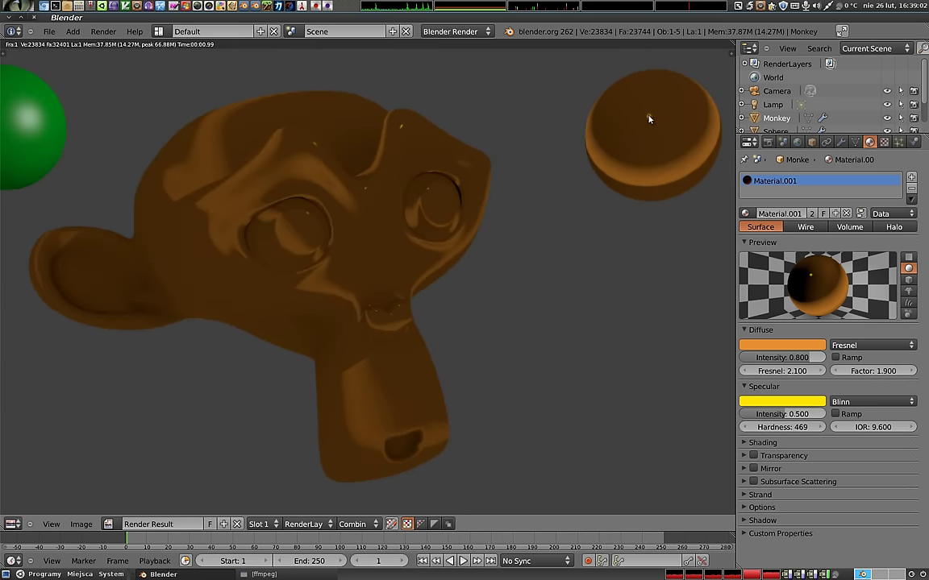
drag(782, 428, 806, 427)
key(F12)
Step: Switch diffuse to Minnaert and specular to CookTorr with hardness 50
click(871, 401)
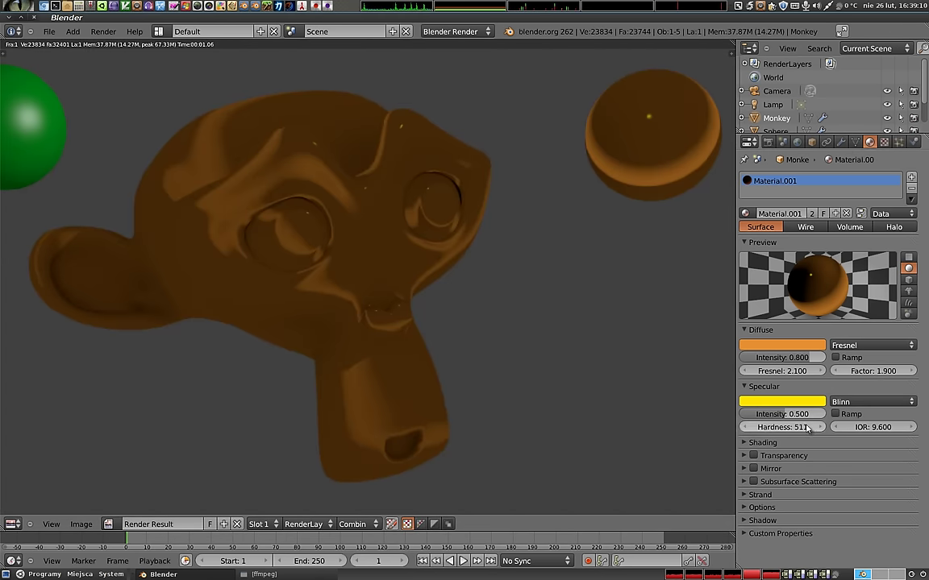
click(866, 345)
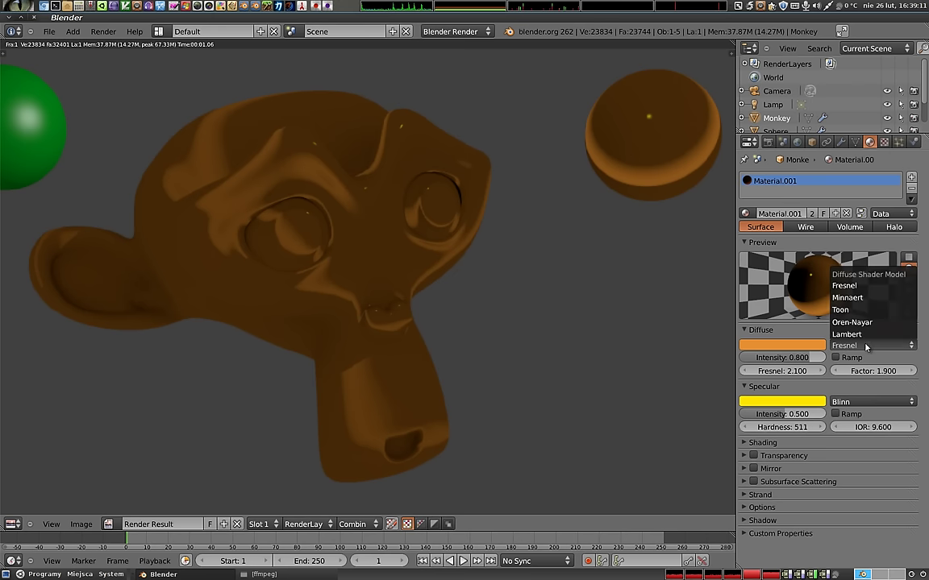
click(886, 298)
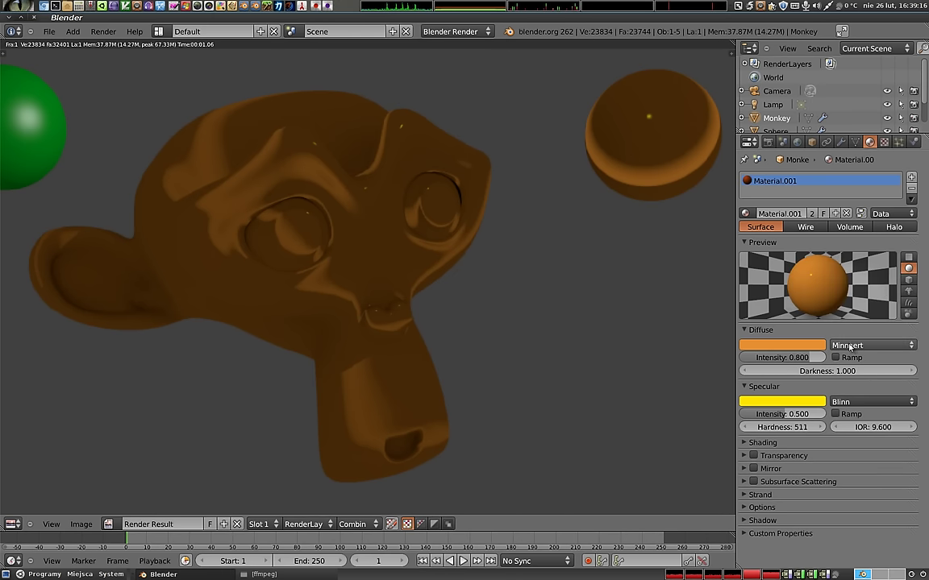
click(788, 429)
key(Return)
click(871, 402)
click(859, 388)
click(840, 428)
text(50)
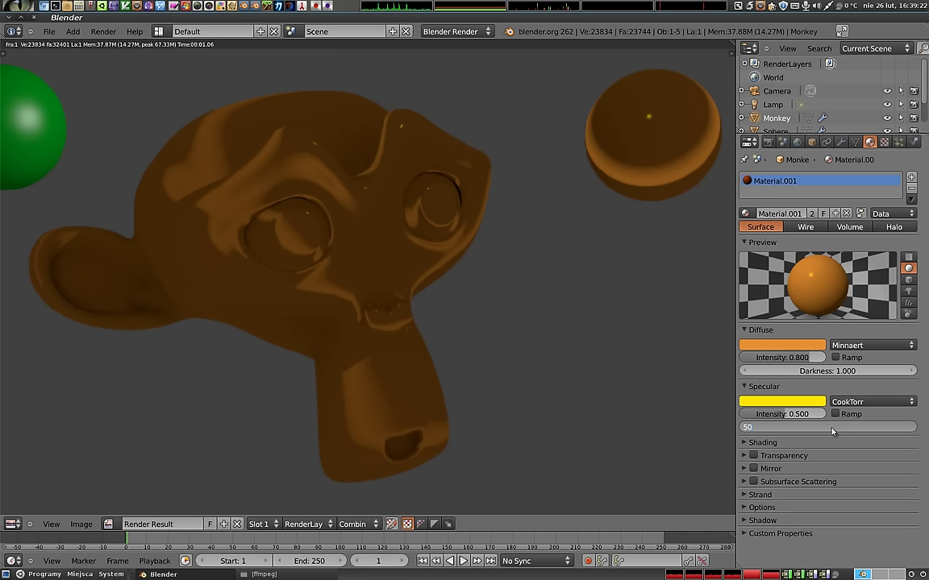
key(Return)
Step: Set the specular highlight colour to pale grey, RGB 0.8, 0.8, 0.8
click(795, 346)
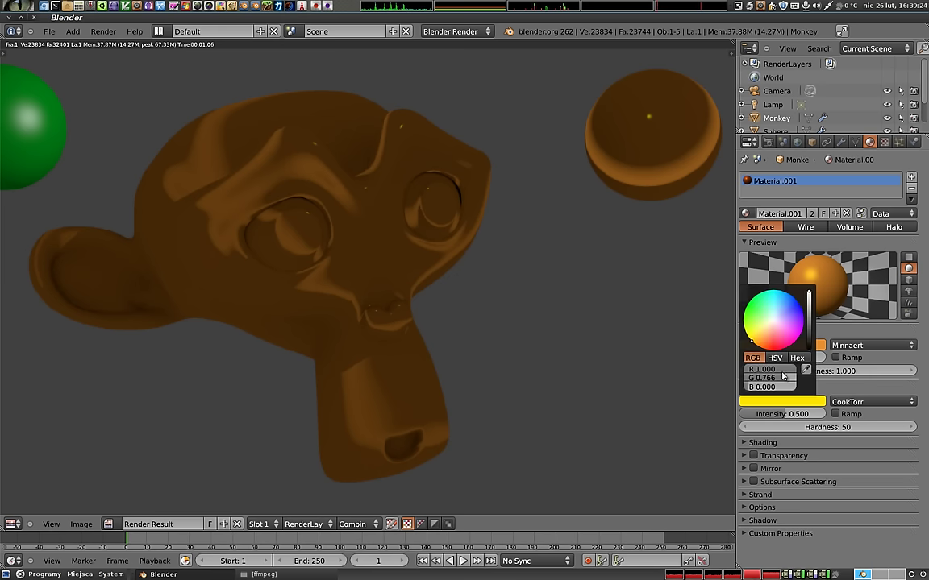
mouse_move(761, 378)
mouse_down()
mouse_move(779, 393)
mouse_move(803, 393)
mouse_up()
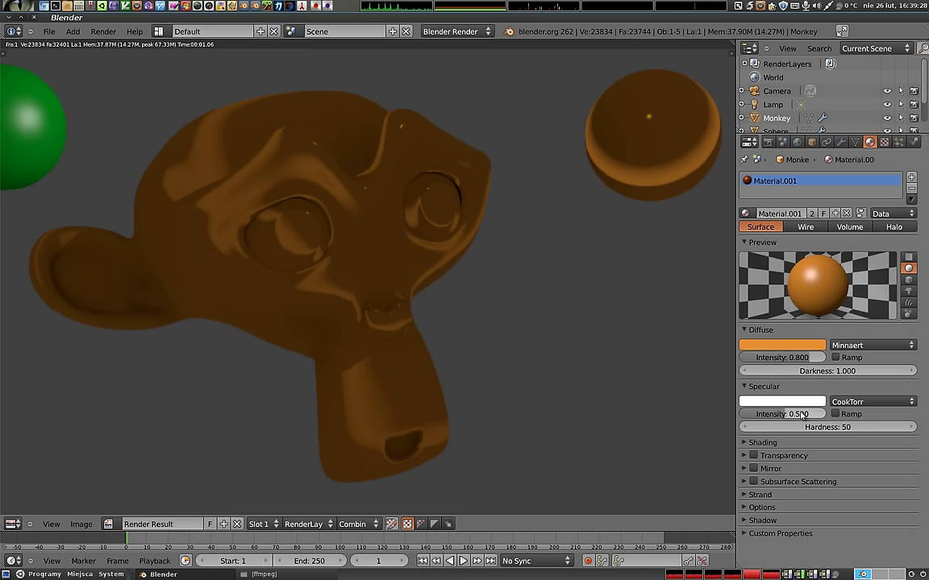
click(795, 402)
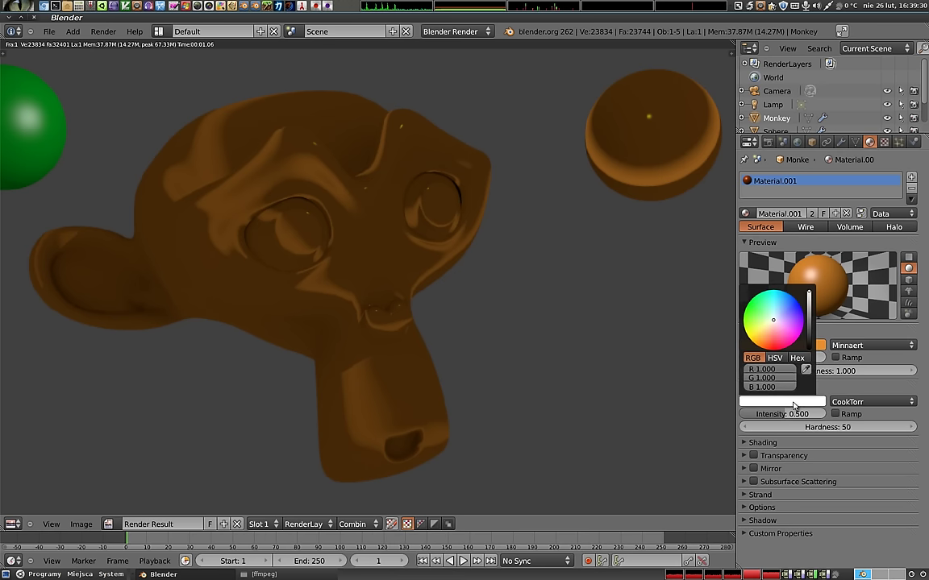
drag(794, 369, 786, 374)
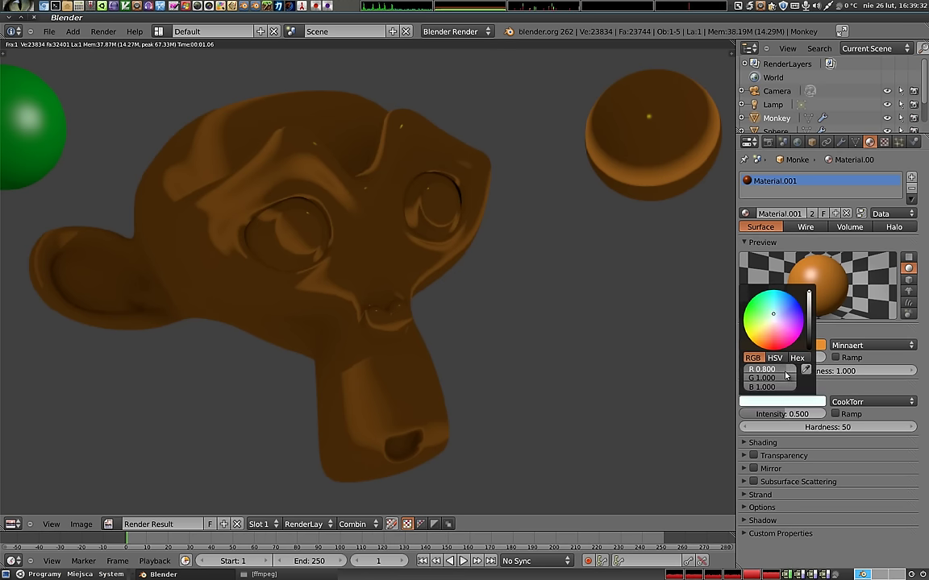
click(786, 377)
text(0.8)
key(Tab)
text(0.8)
key(Return)
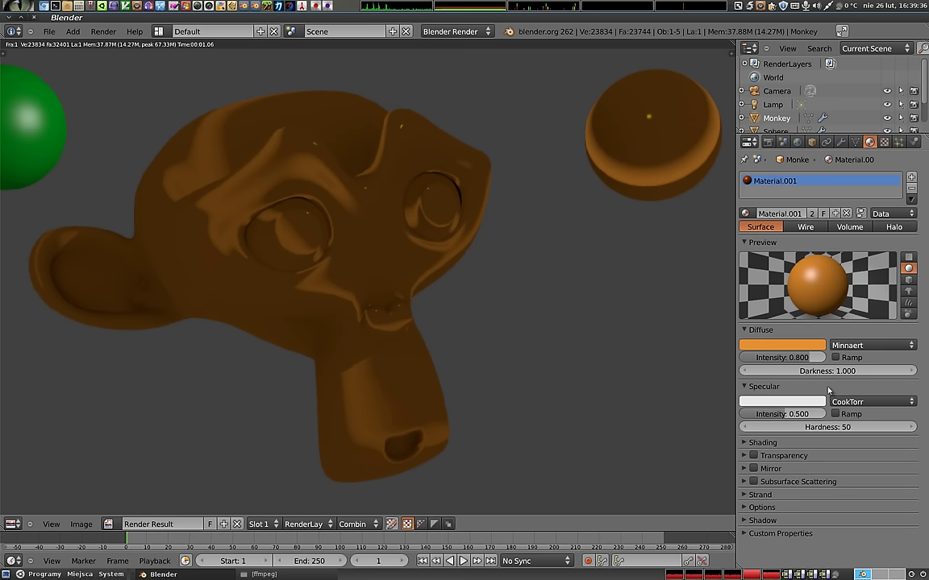
Step: Render with Lambert diffuse, then switch the diffuse shader back to Minnaert
click(872, 346)
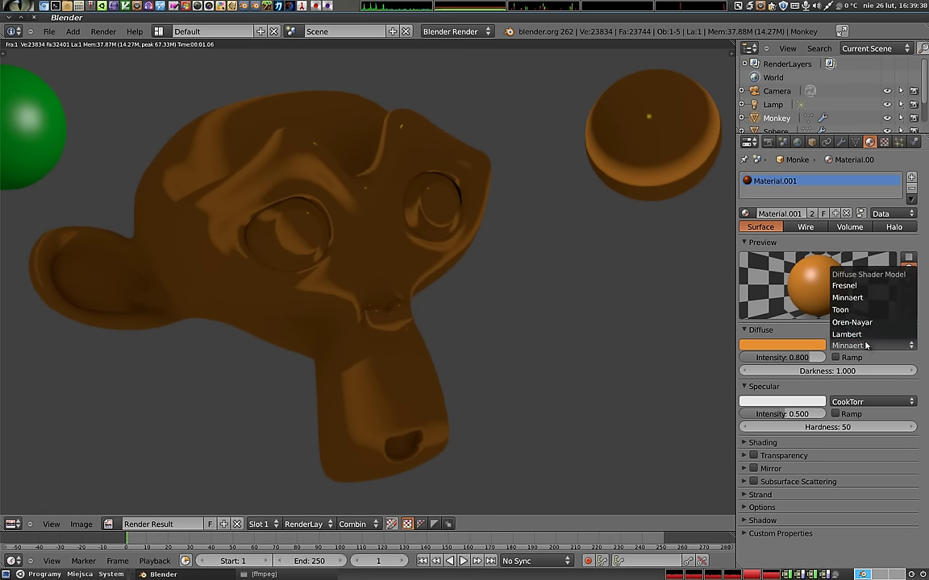
click(863, 297)
key(F12)
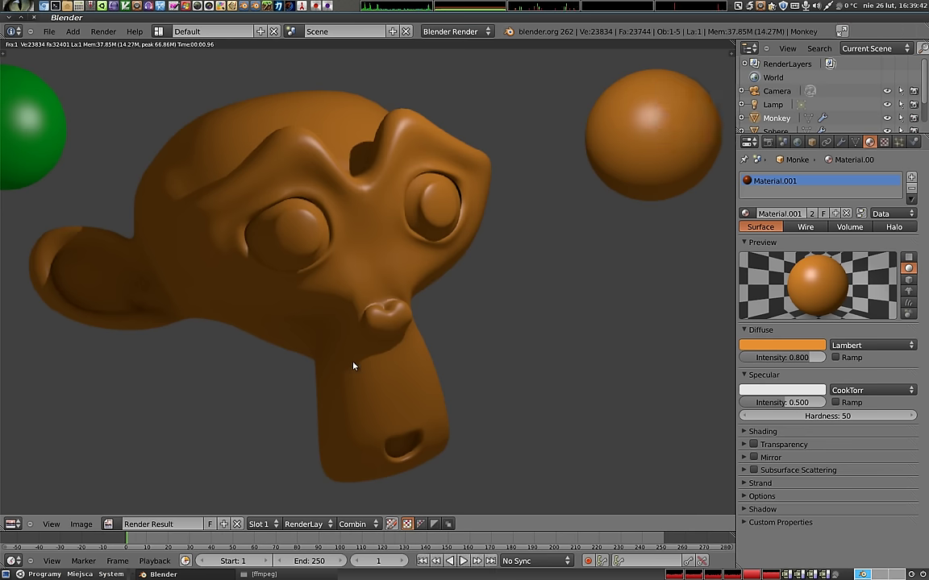
click(871, 344)
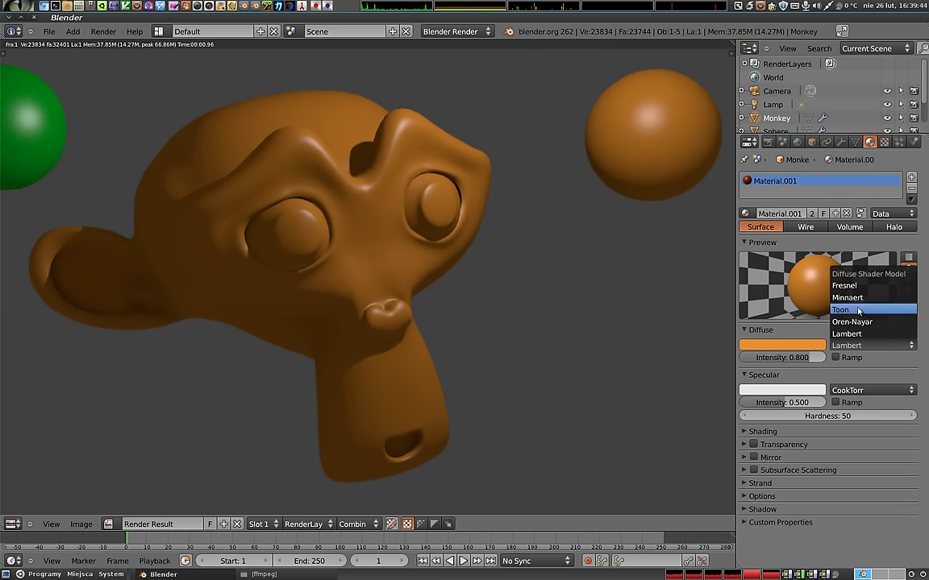
click(863, 295)
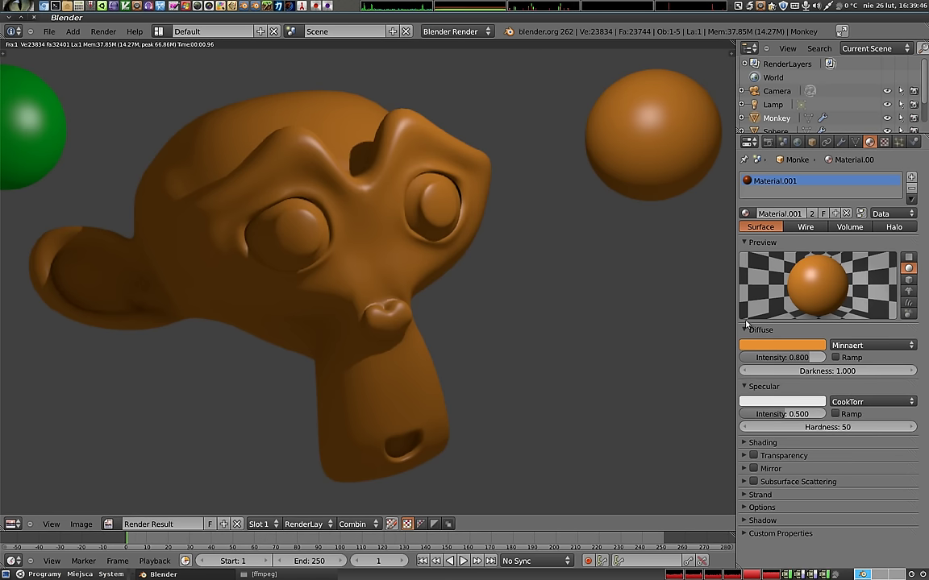
Step: Vary Minnaert darkness through 1.300 and 0.300 to 0.100, re-rendering after each change
key(F12)
drag(828, 370, 883, 371)
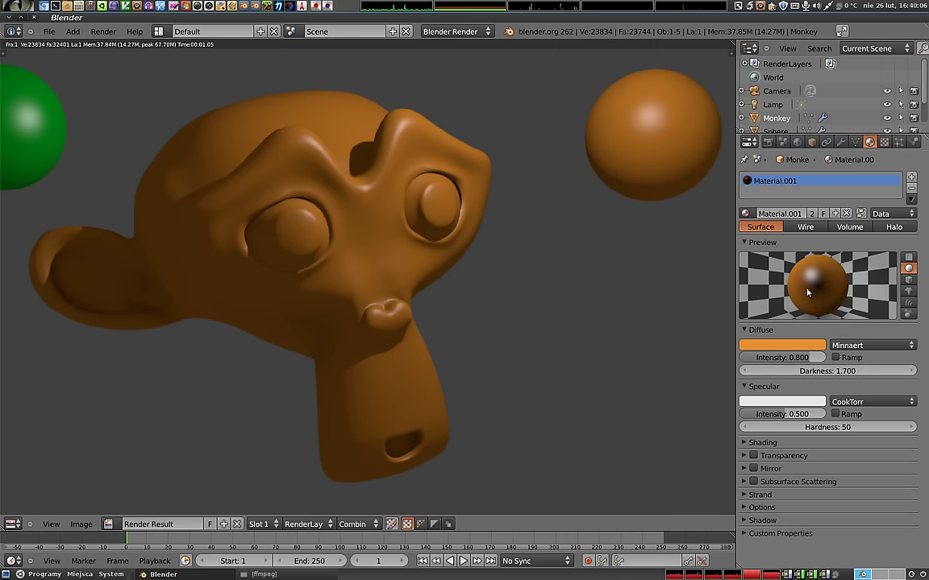
key(F12)
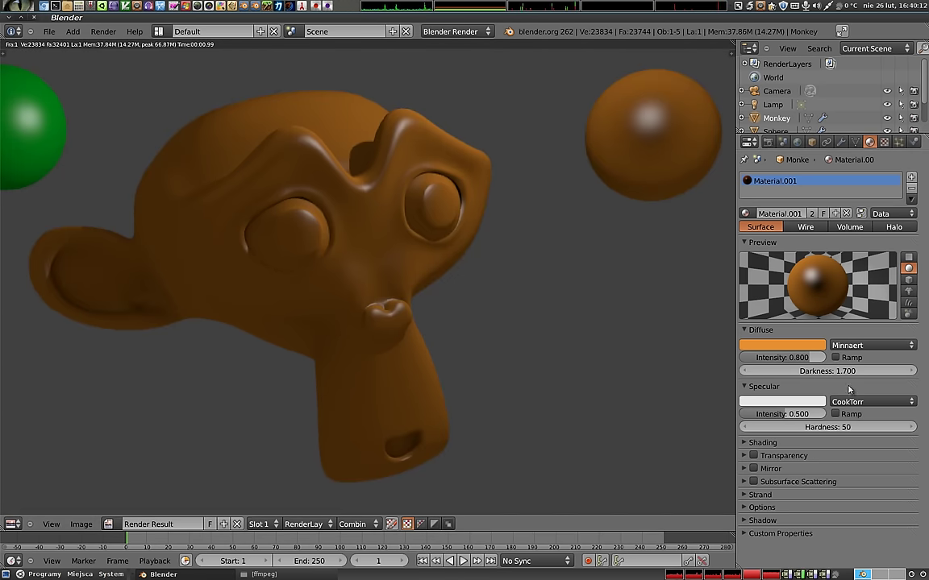
key(F12)
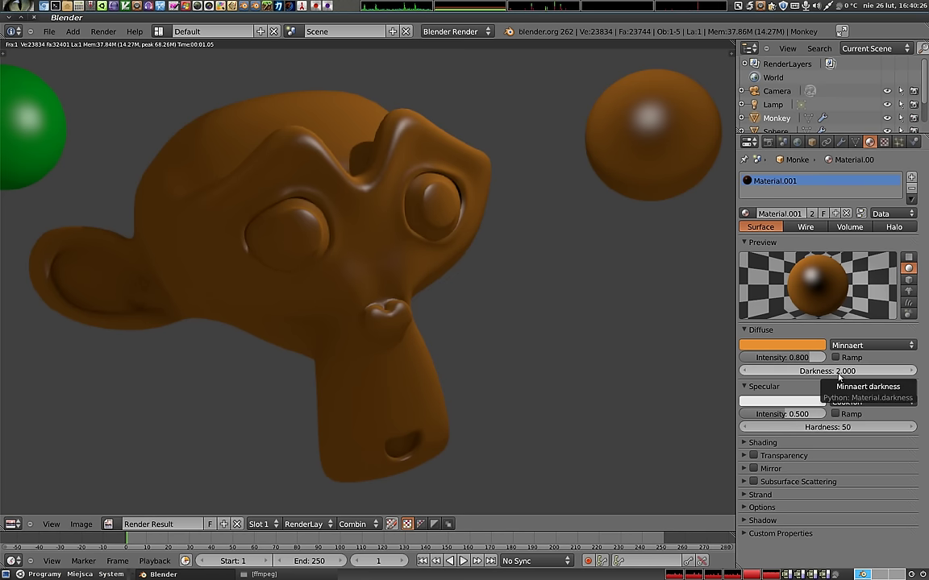
drag(847, 375, 669, 346)
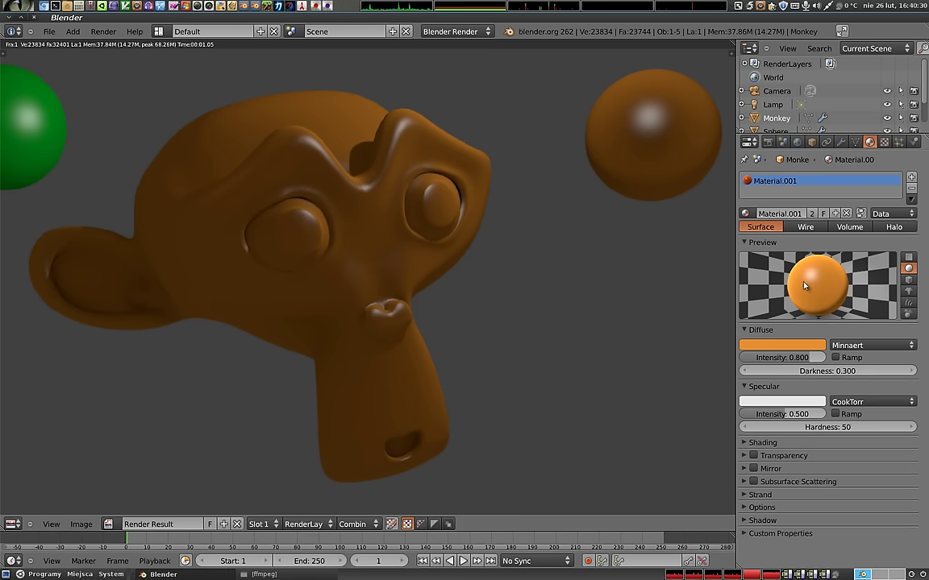
key(F12)
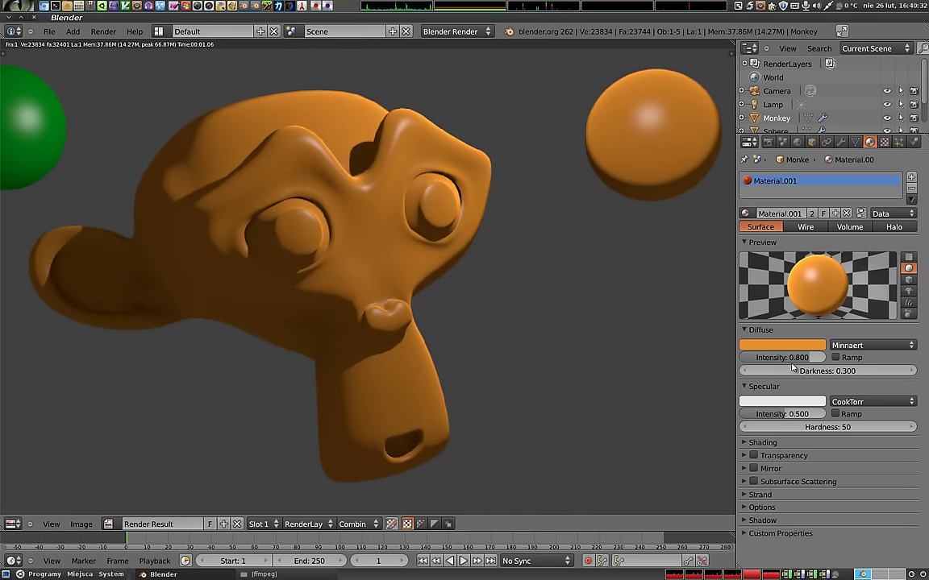
drag(827, 371, 798, 371)
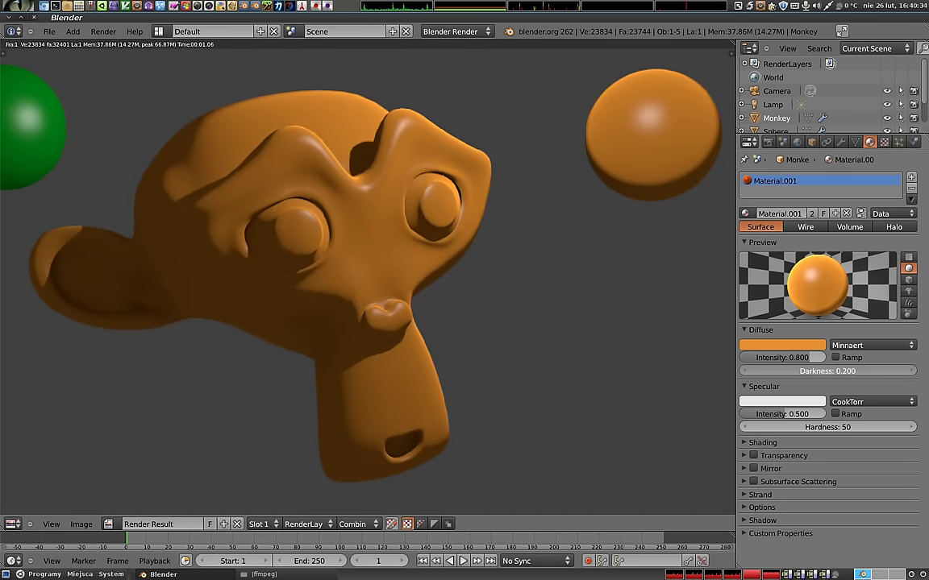
key(F12)
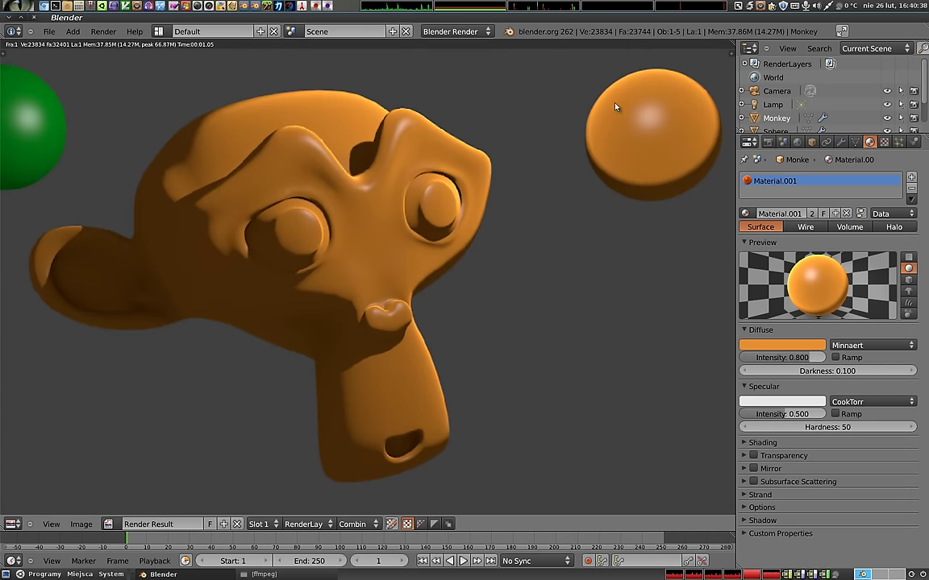
scroll(603, 153, down, 1)
scroll(356, 205, down, 1)
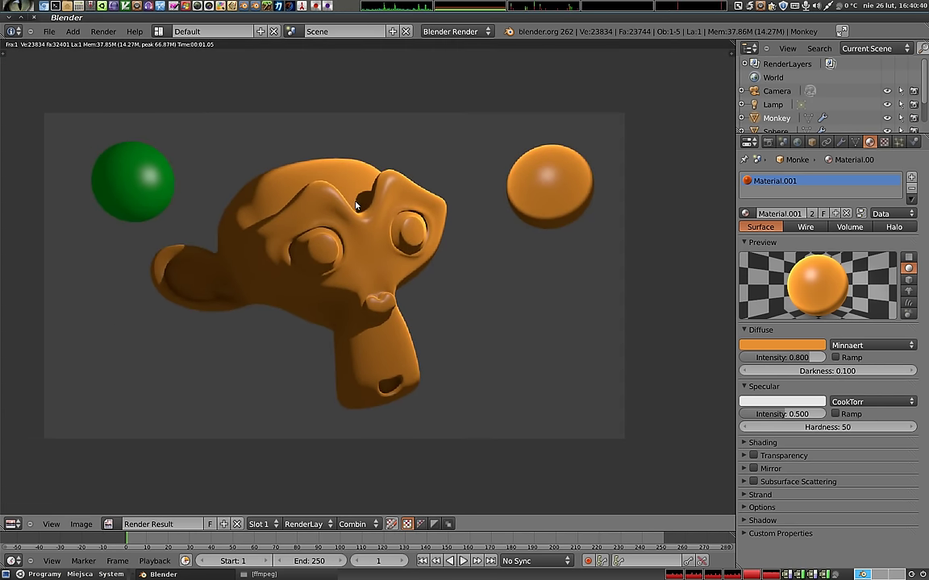
scroll(356, 205, down, 1)
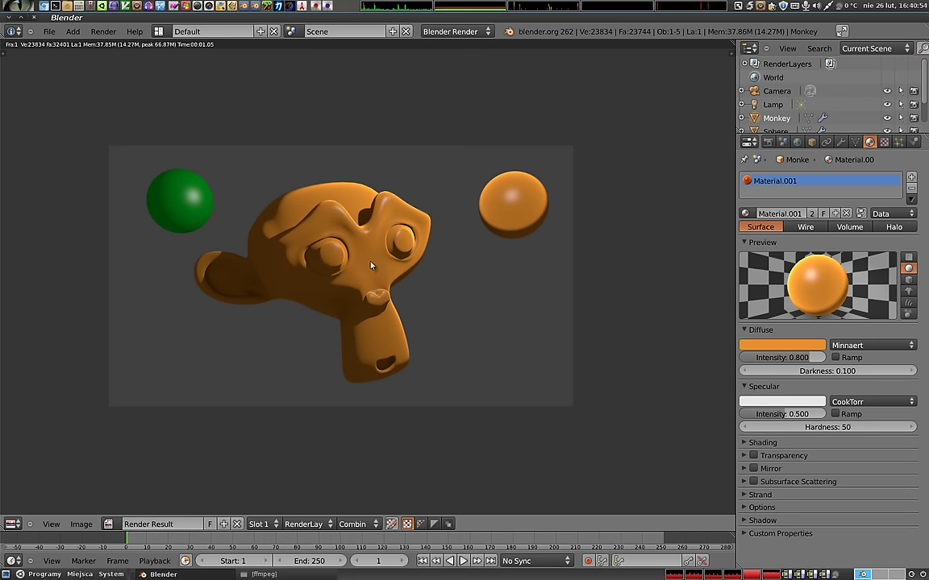
scroll(371, 265, up, 3)
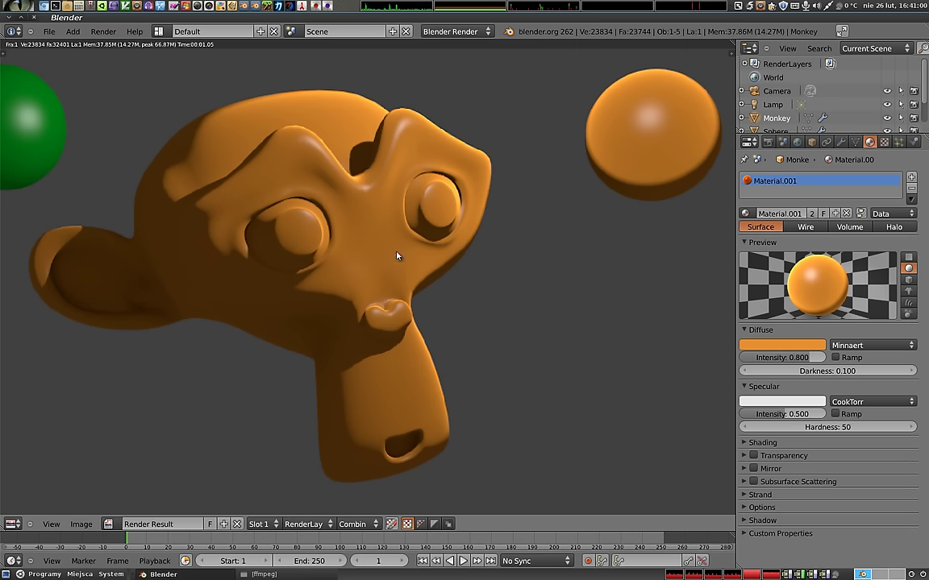
Step: Drop CookTorr hardness to 8, then try WardIso specular with slope 0.358, re-rendering
drag(828, 426, 782, 426)
key(F12)
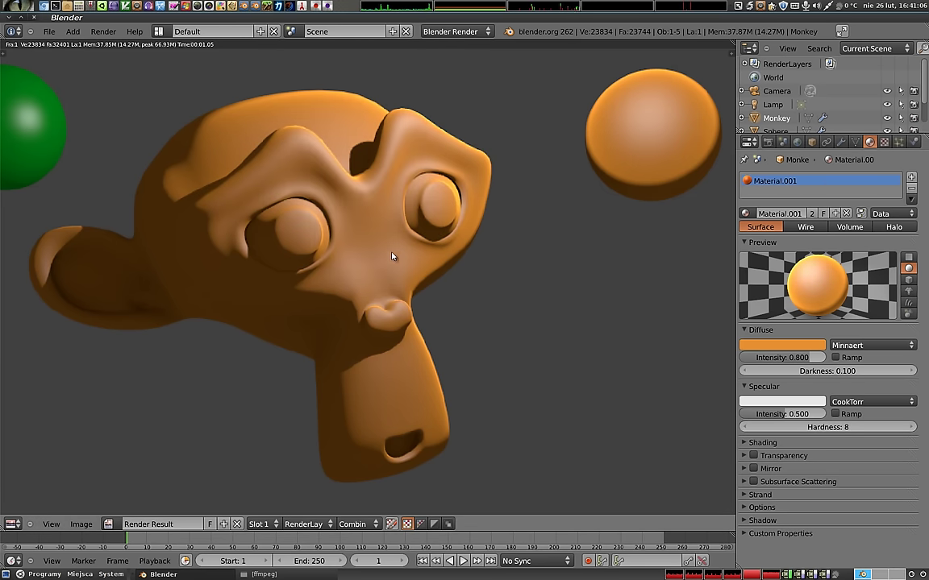
click(870, 402)
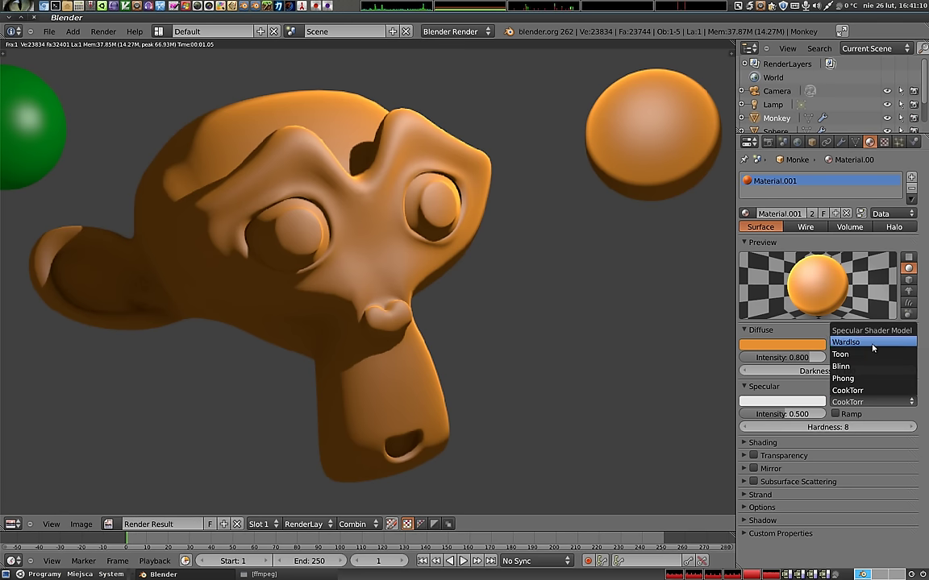
click(872, 342)
mouse_move(802, 427)
mouse_down()
mouse_move(846, 431)
mouse_move(825, 431)
mouse_up()
key(F12)
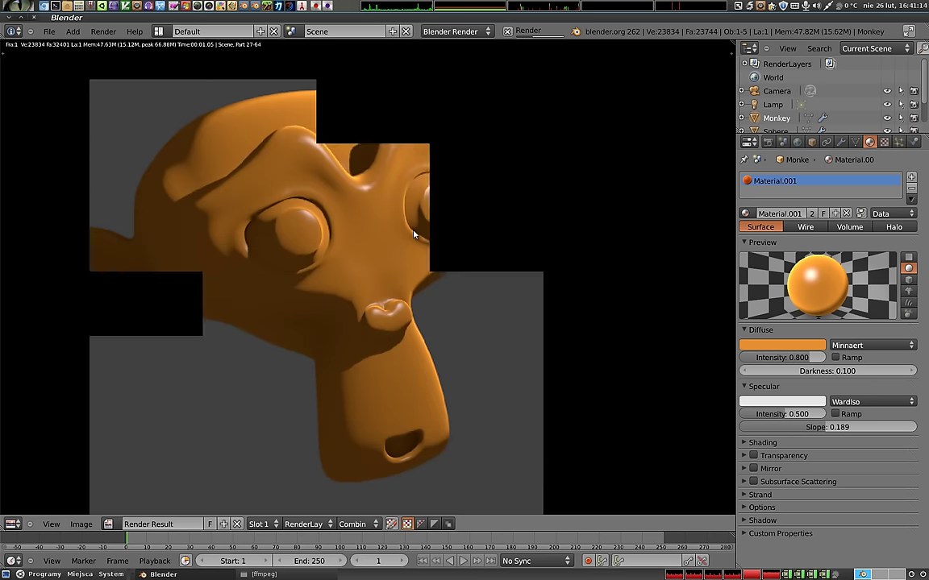
drag(855, 430, 882, 429)
key(F12)
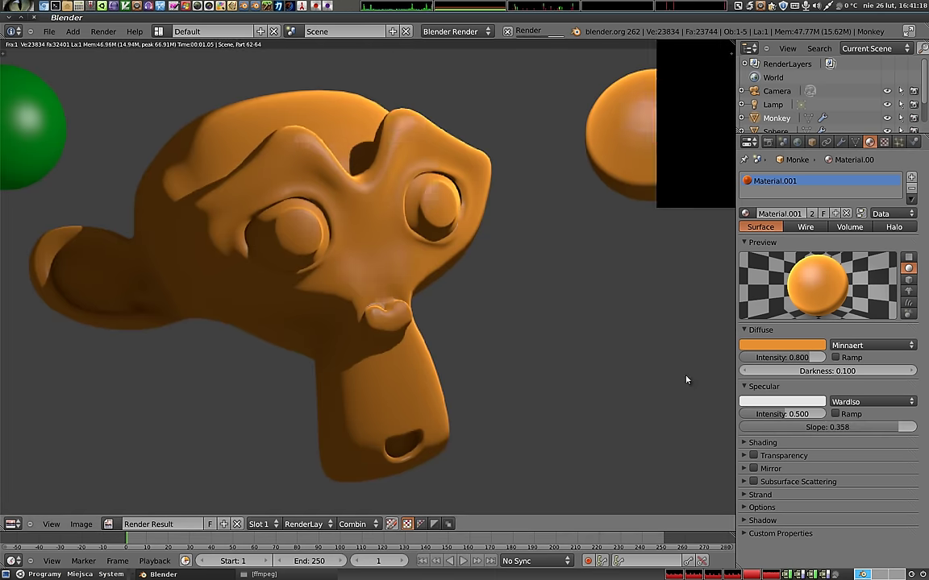
Step: Render with Phong specular on Minnaert diffuse, then return the specular shader to CookTorr
click(871, 345)
click(854, 297)
click(855, 402)
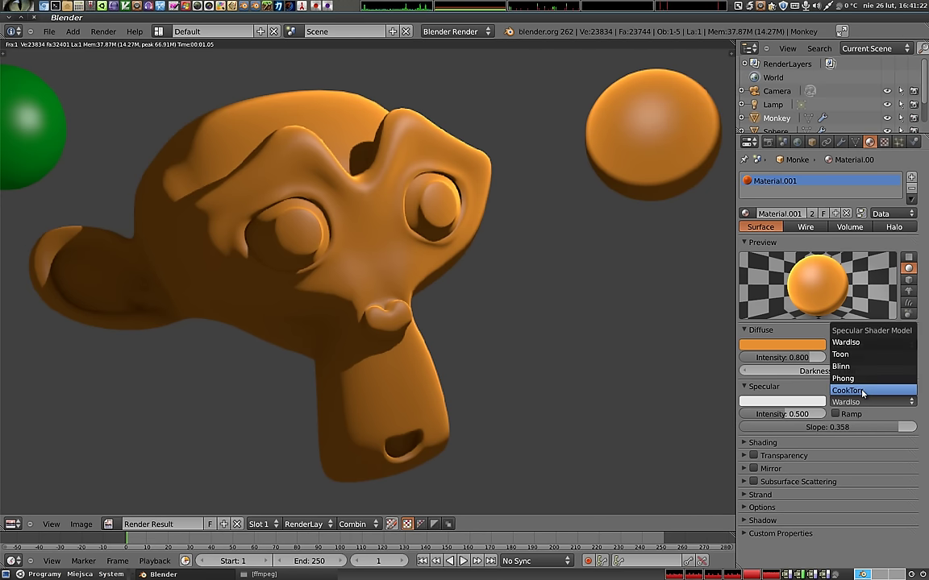
click(860, 390)
click(863, 402)
click(847, 378)
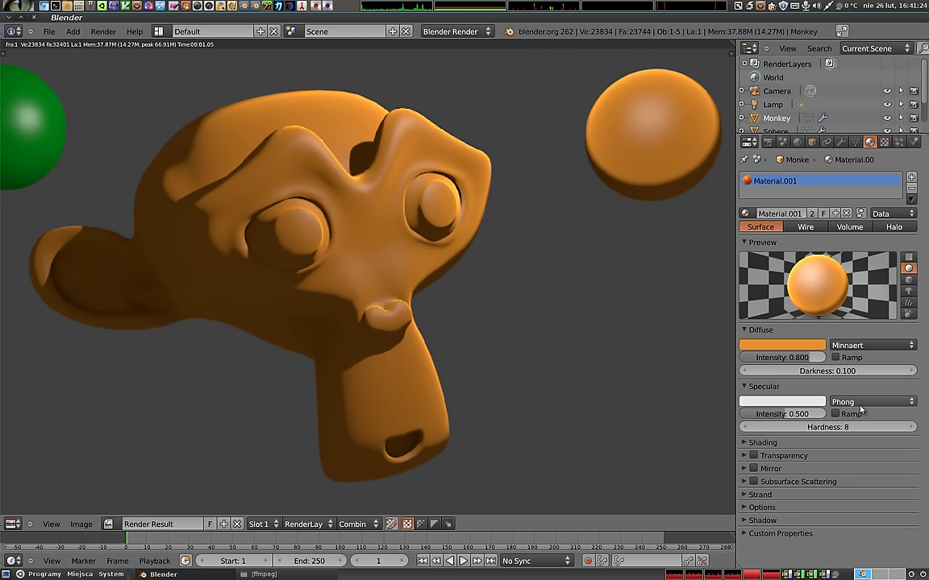
key(F12)
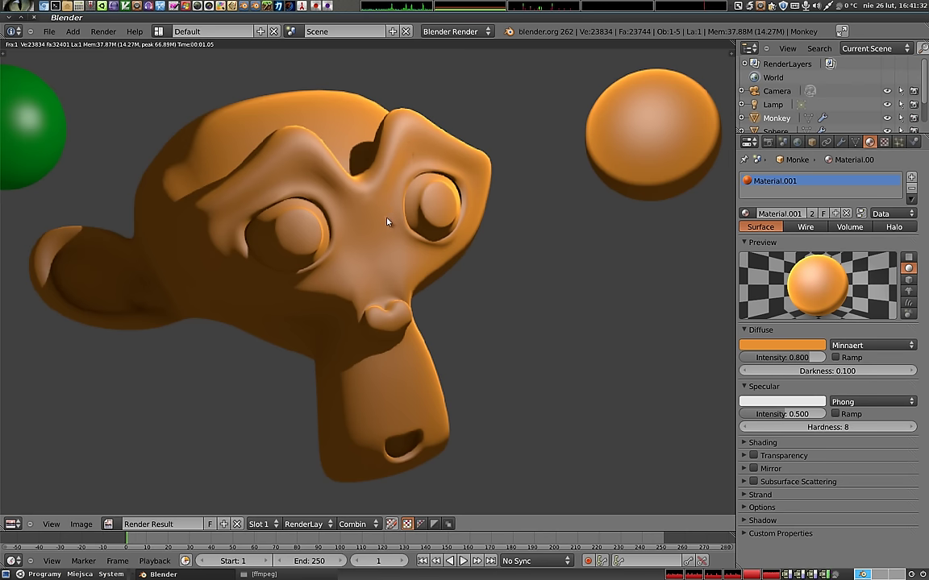
click(869, 401)
click(850, 390)
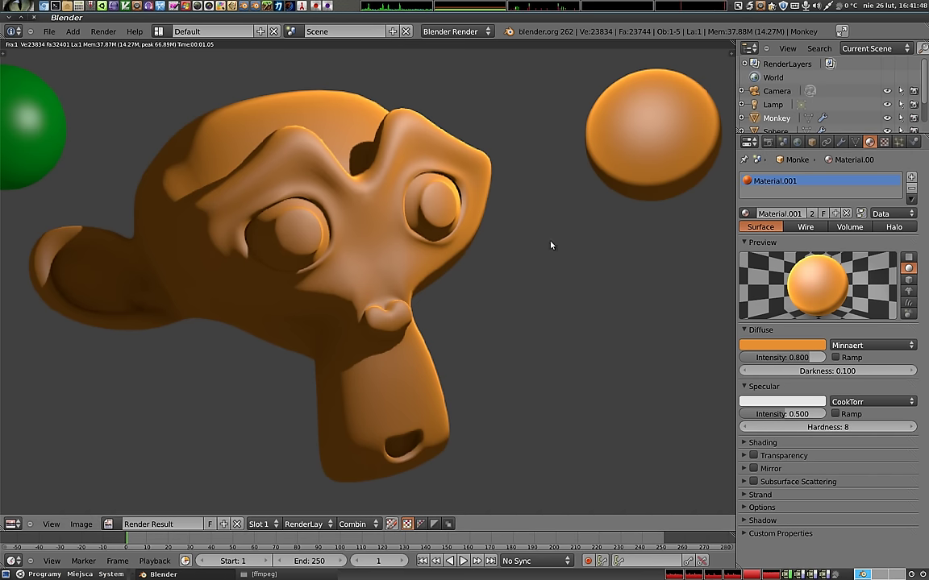
Step: Replace the Monkey's Material.001 with a new material, Material.002
click(846, 214)
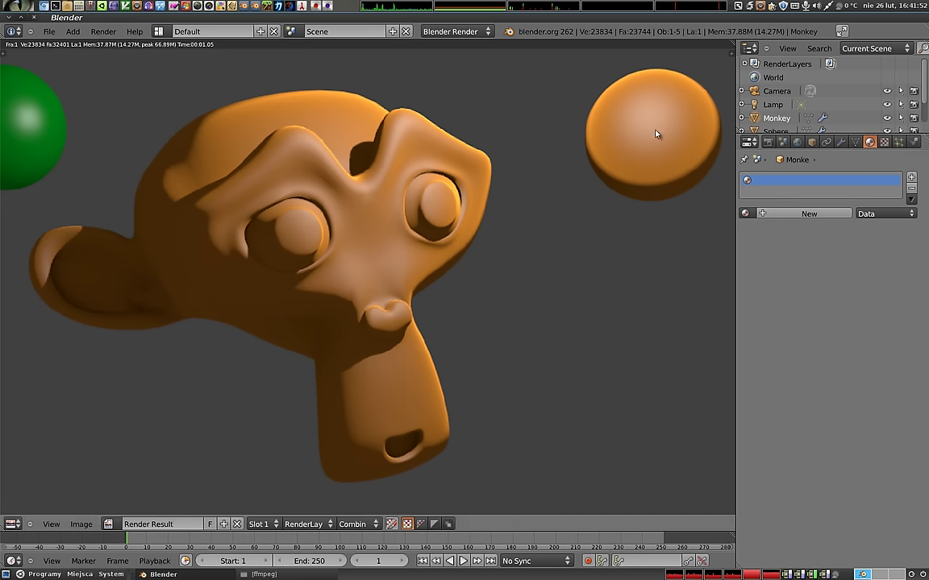
click(813, 214)
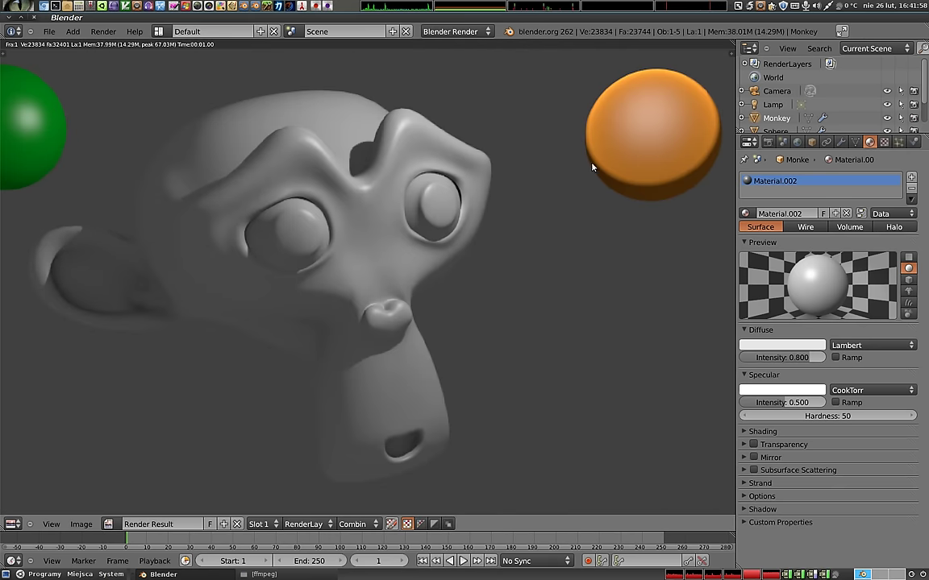
key(Escape)
Step: Assign Material.002 to the orange sphere and render both objects grey
right_click(466, 238)
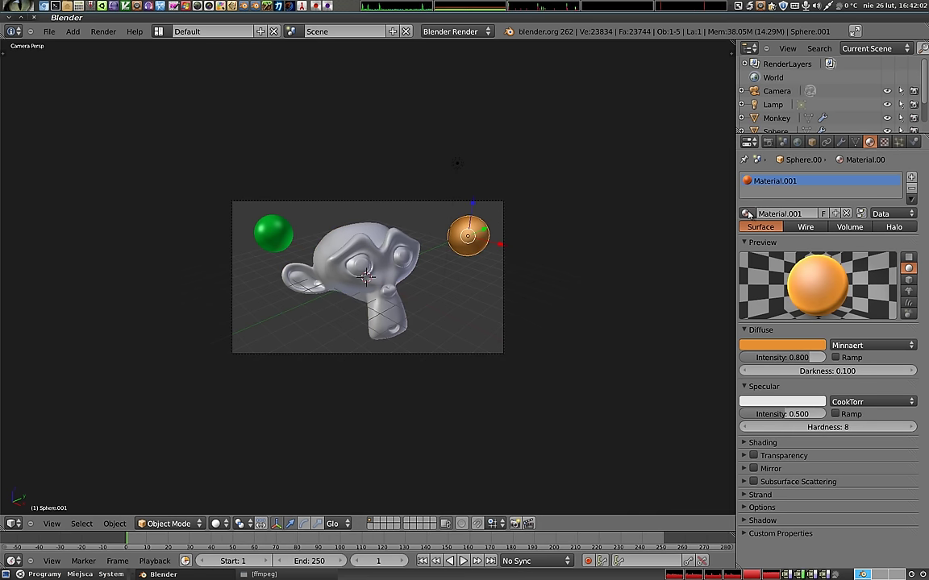
click(746, 212)
click(753, 251)
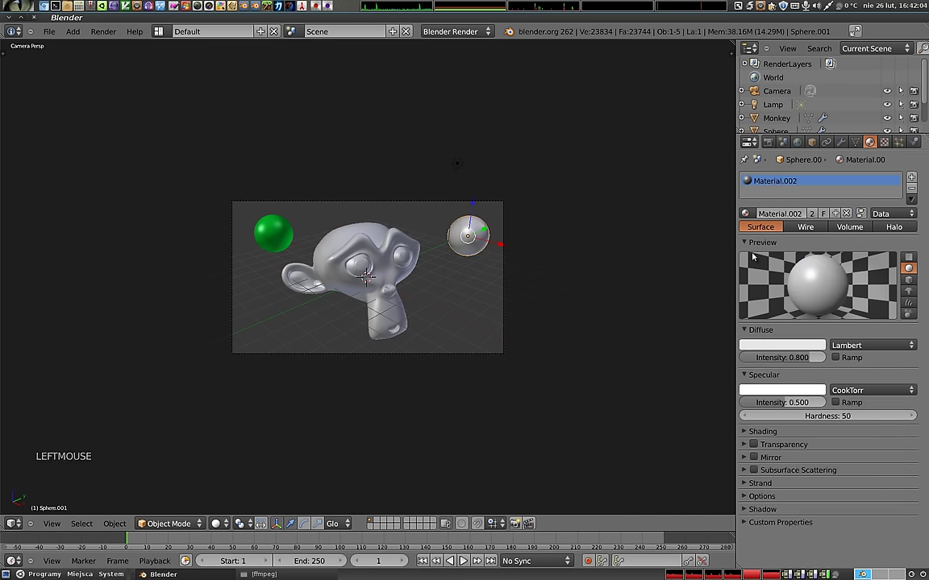
key(F12)
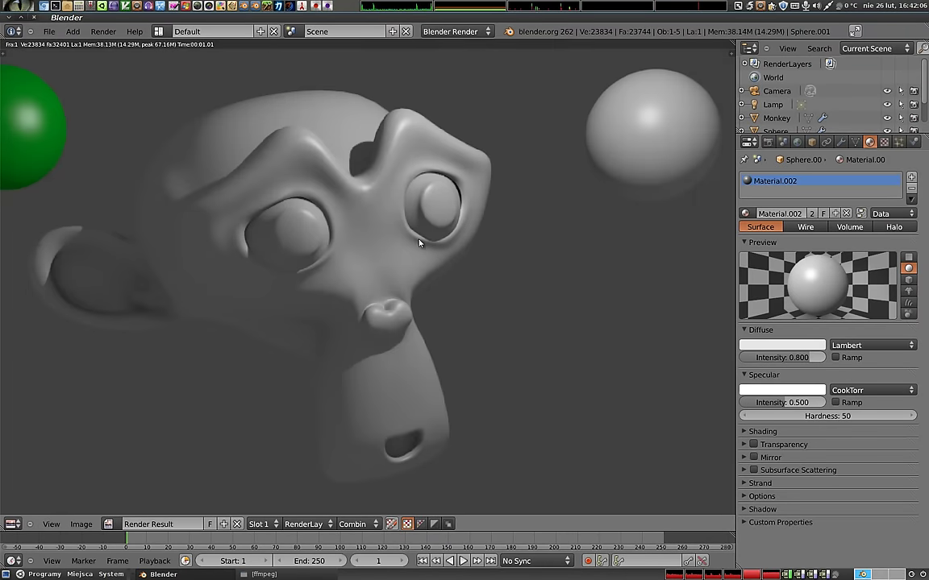
scroll(440, 269, down, 1)
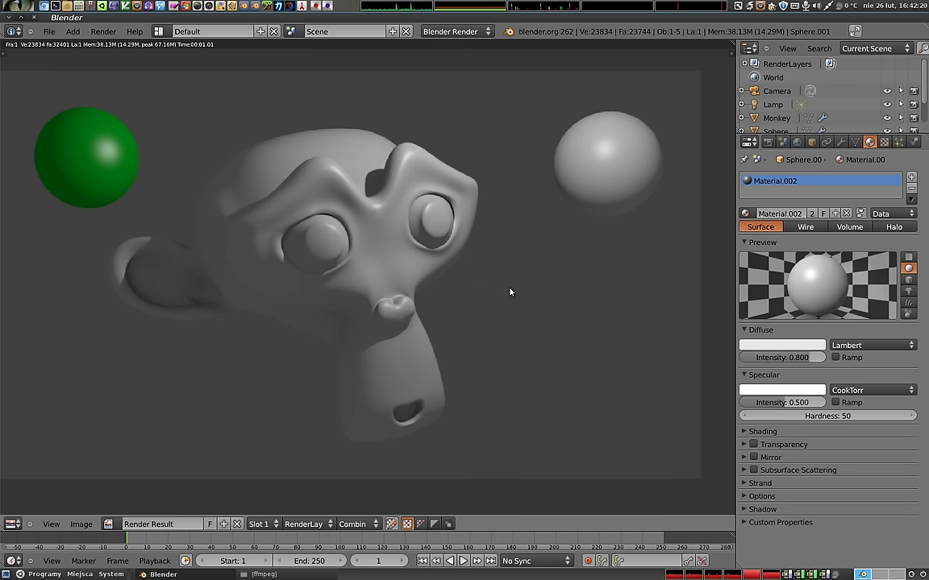
Step: Leave only the diffuse ramp enabled on Material.002, specular ramp off, and re-render
click(836, 357)
click(836, 357)
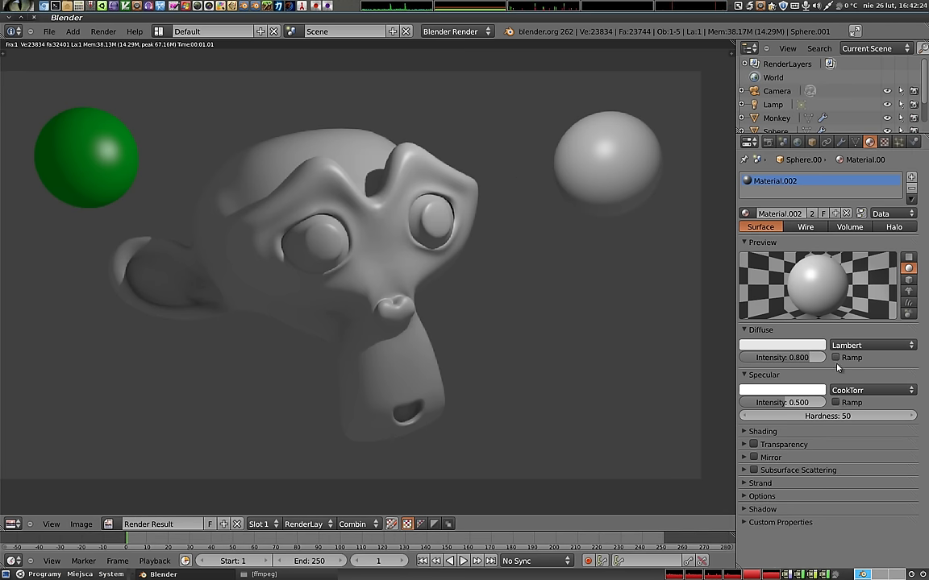
click(836, 403)
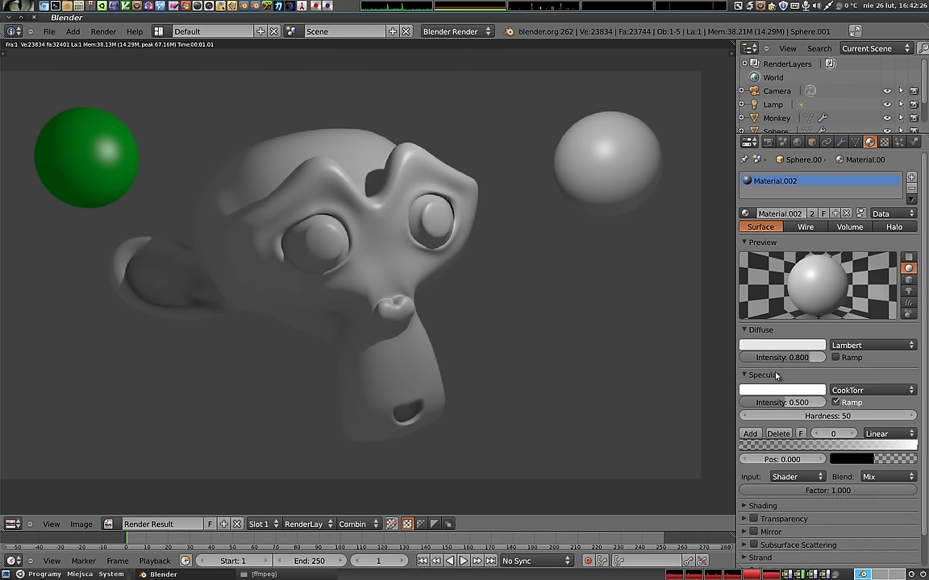
click(838, 359)
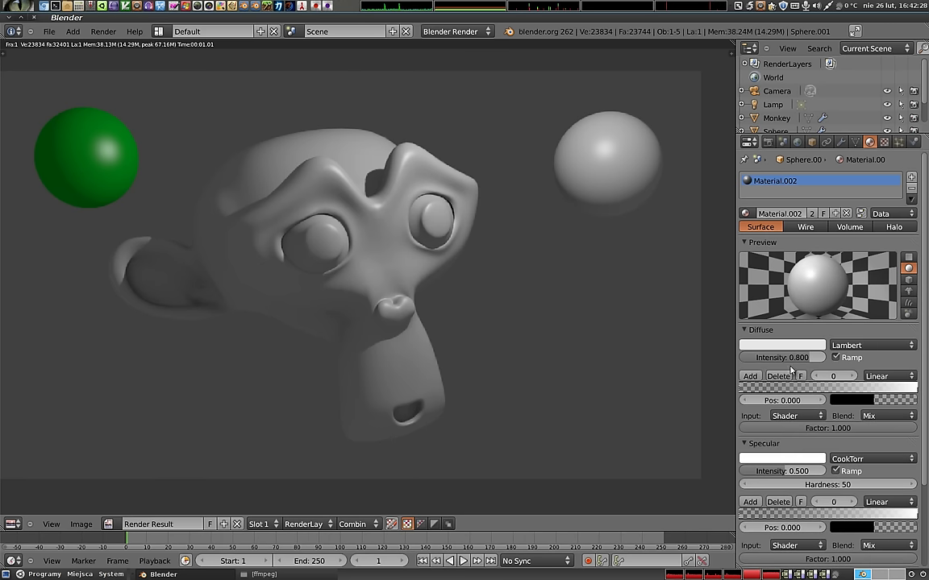
click(836, 357)
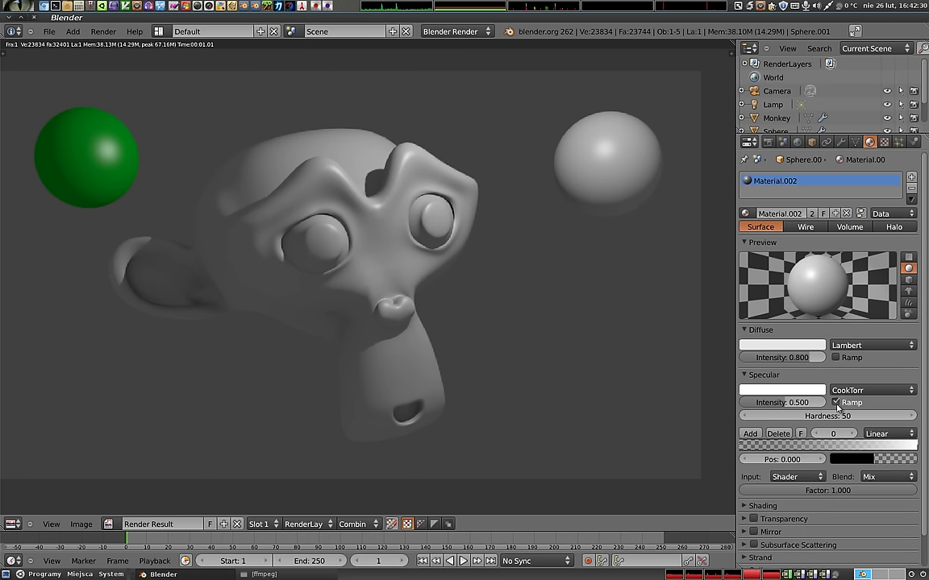
click(837, 404)
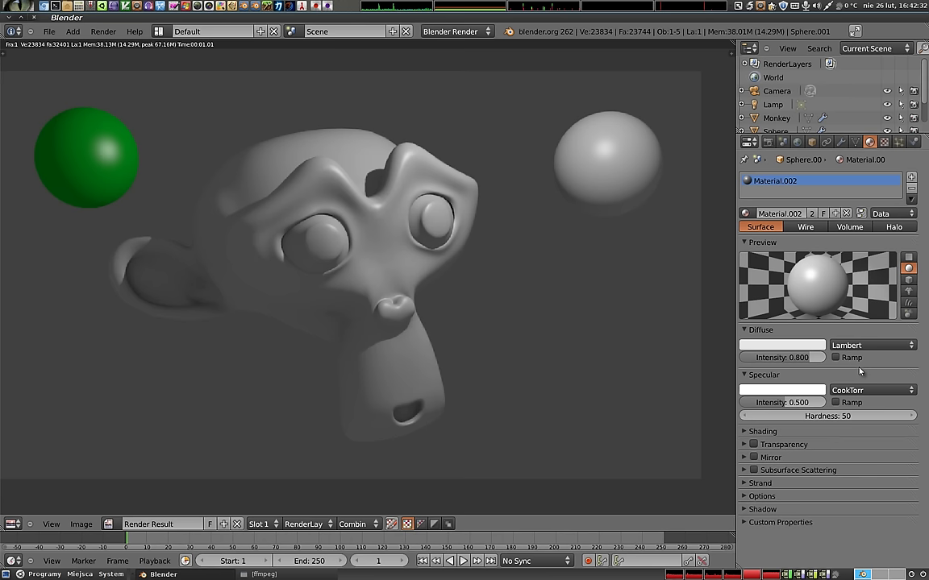
click(840, 360)
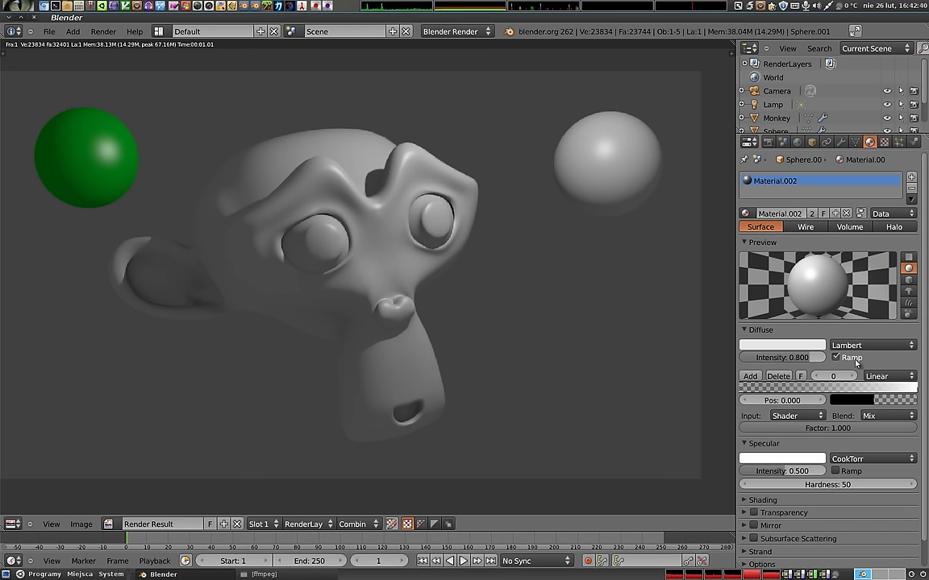
key(F12)
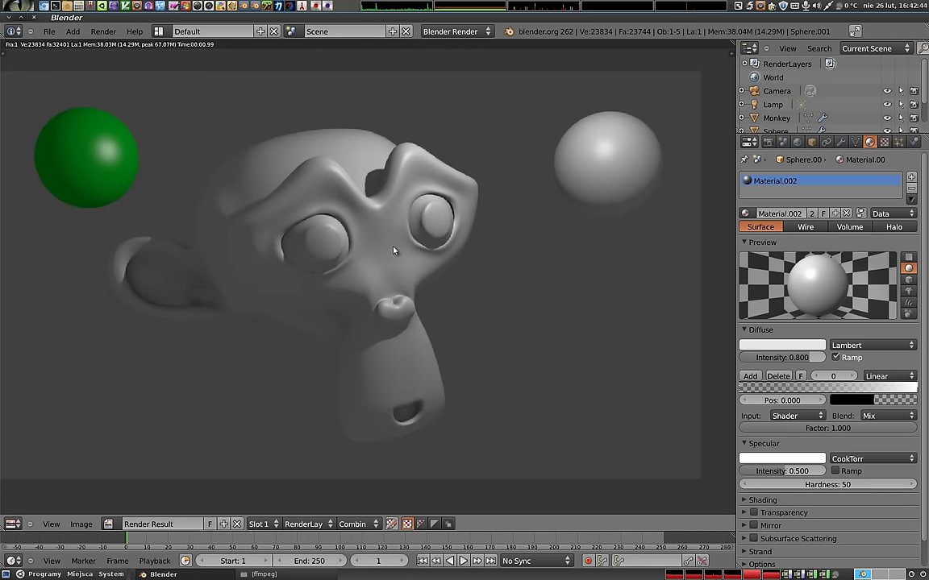
Step: Make Material.002's diffuse colour blue, render it, then enable Diffuse Ramp and render again
click(836, 357)
click(782, 345)
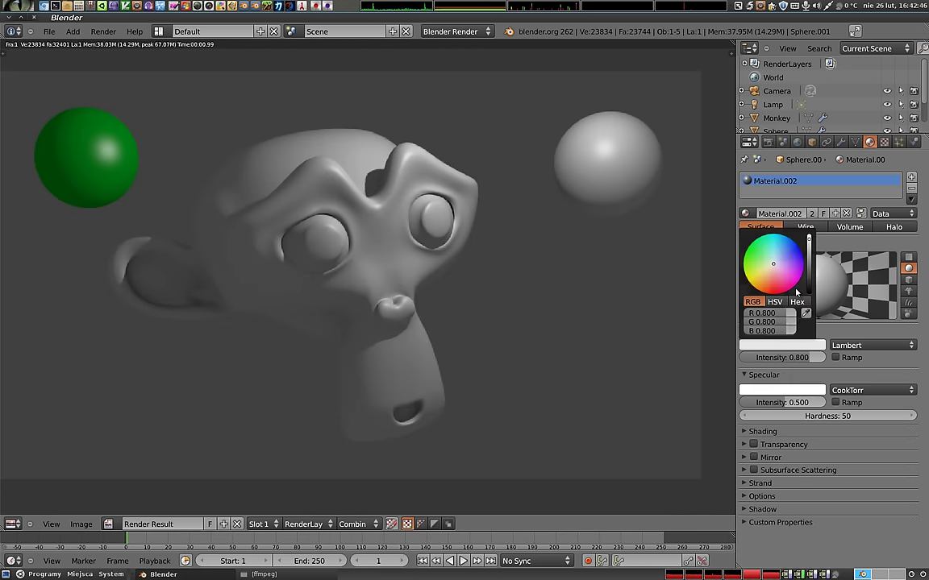
click(795, 289)
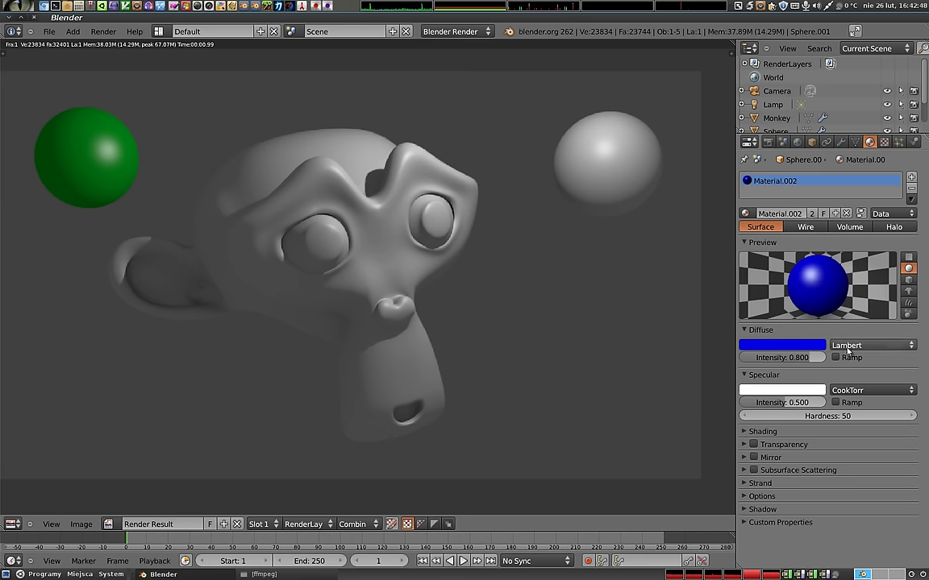
key(F12)
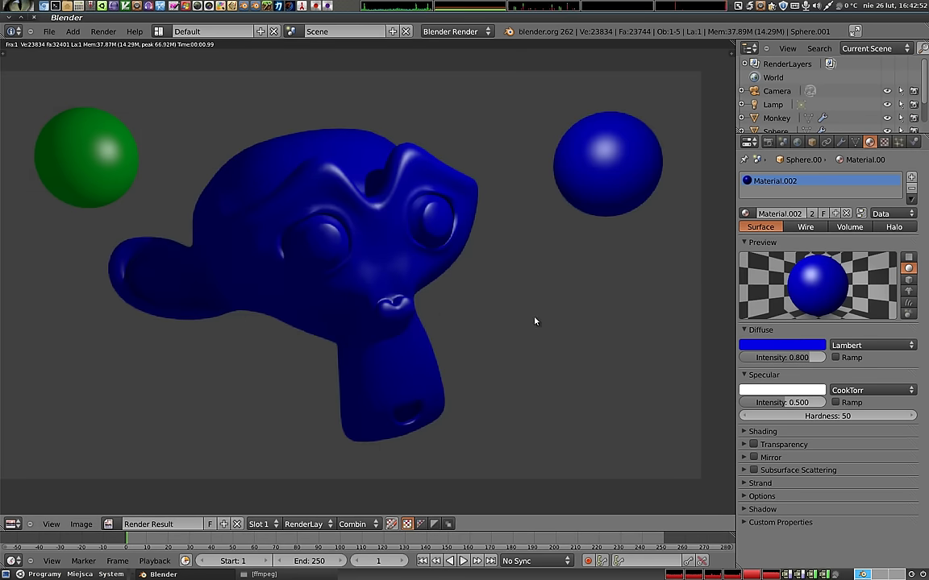
click(836, 357)
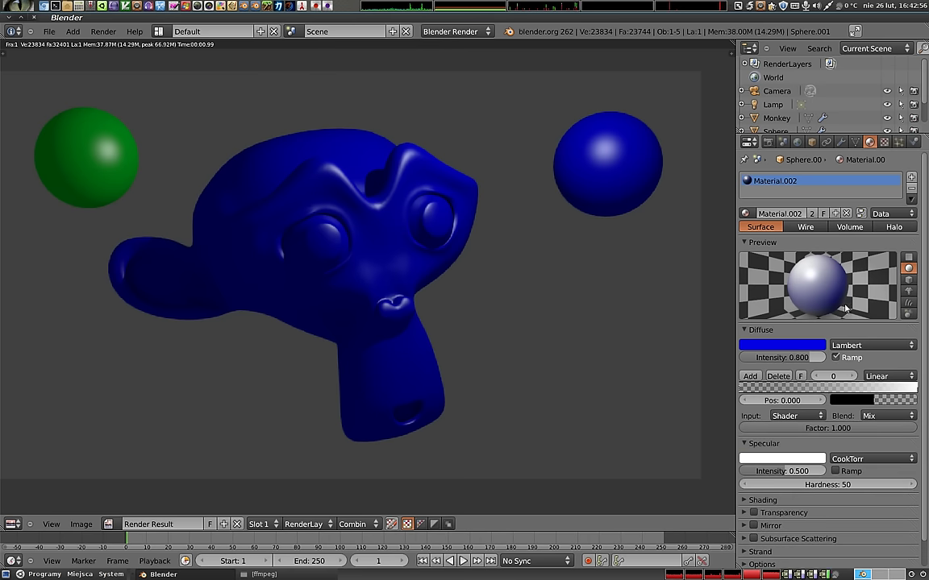
key(F12)
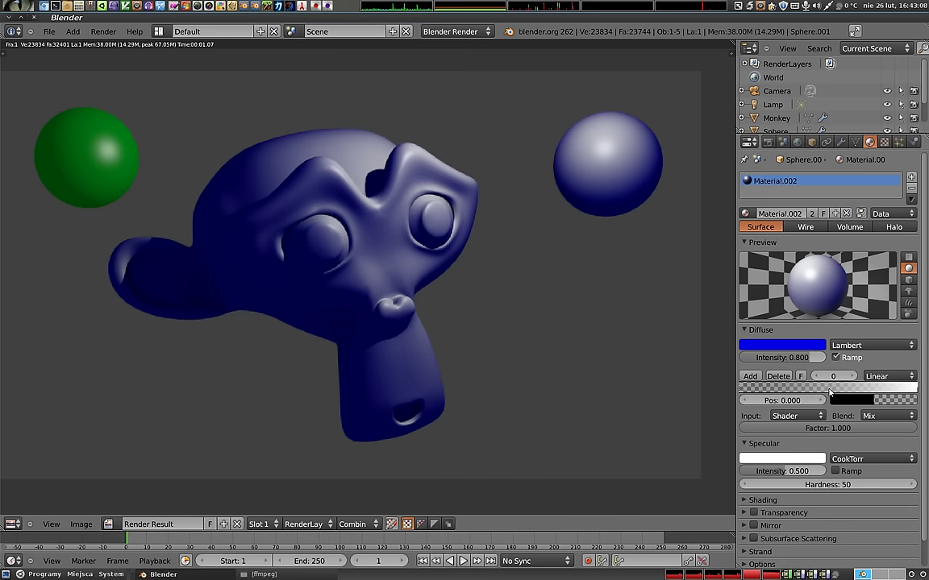
Step: Widen the Properties editor and scroll through the material settings
drag(731, 360, 677, 360)
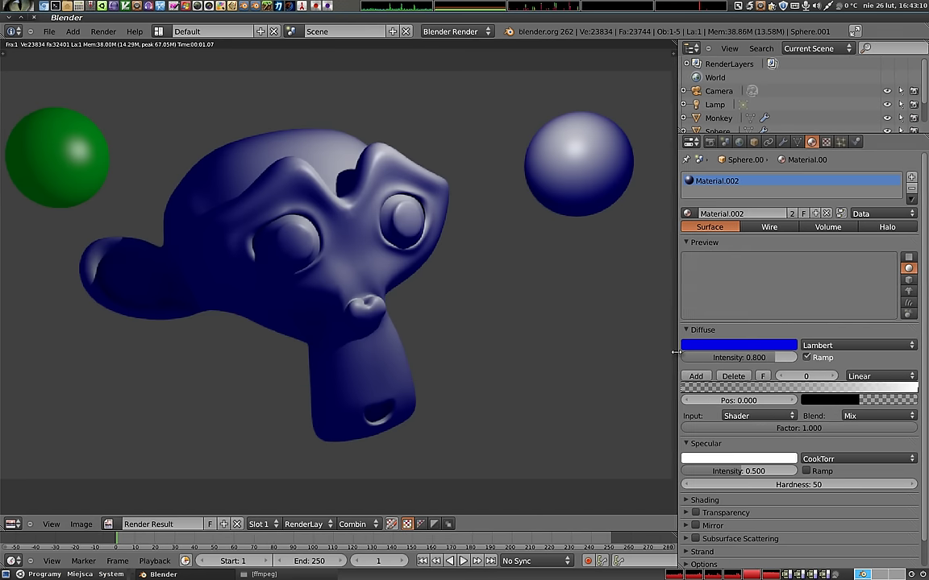
ctrl+middle_drag(802, 405, 801, 419)
scroll(800, 439, down, 6)
scroll(798, 435, up, 1)
scroll(778, 363, up, 2)
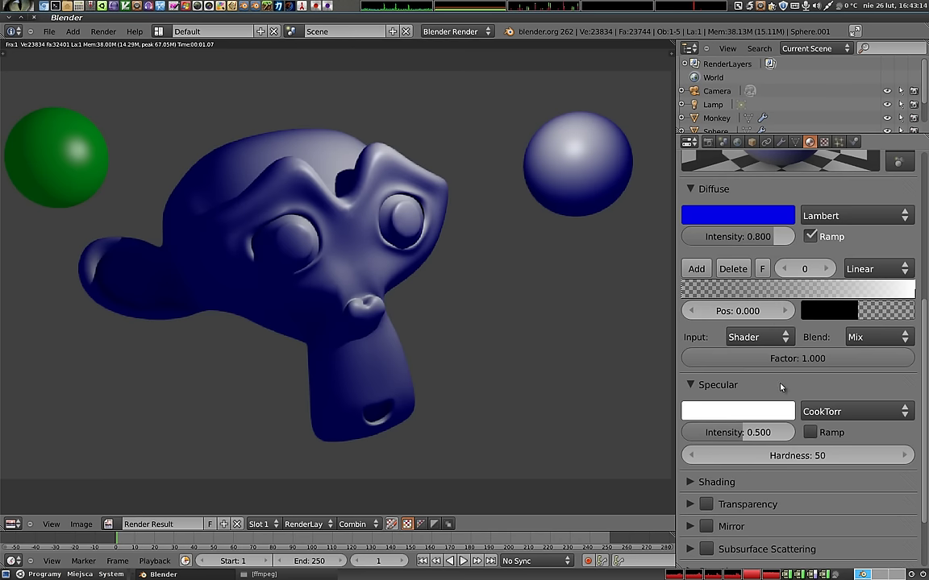
scroll(779, 384, up, 1)
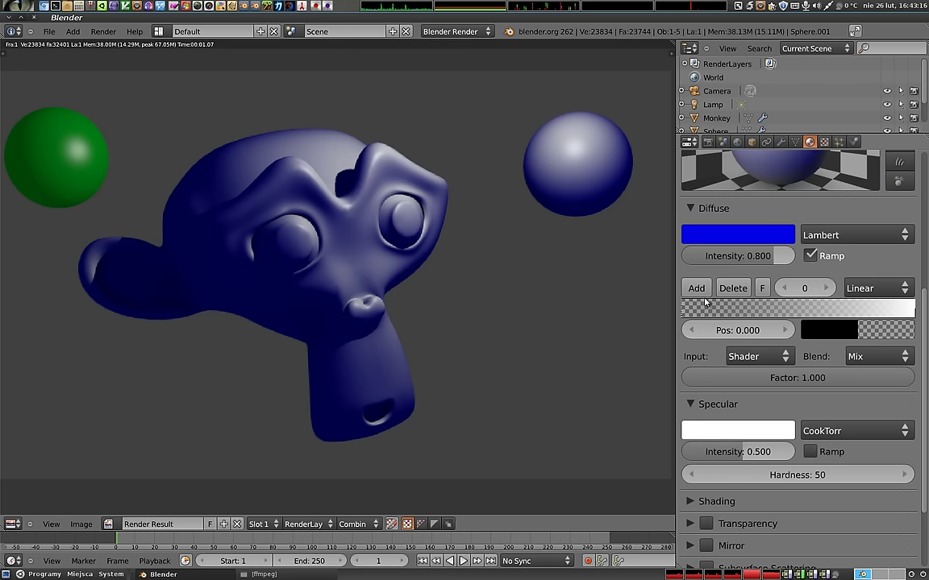
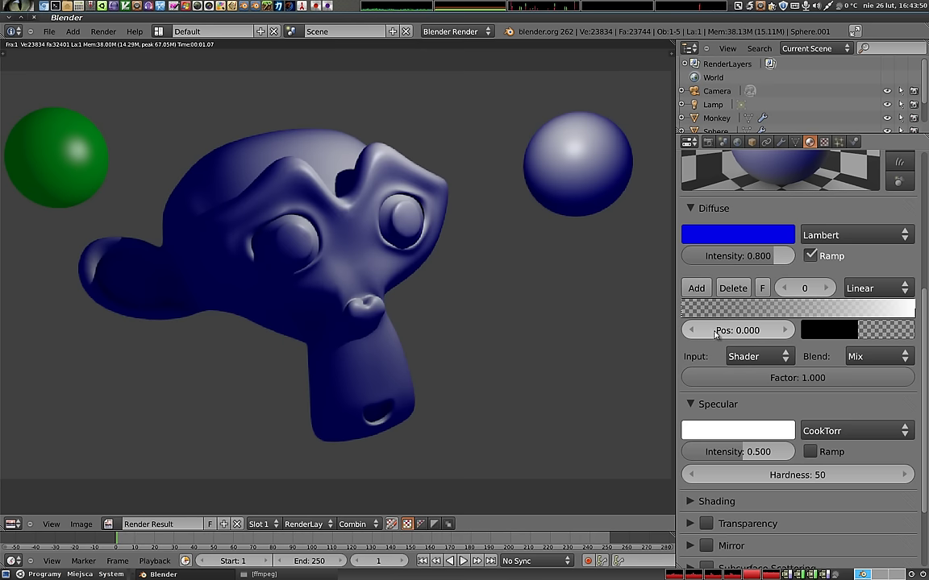
Step: Move the diffuse ramp's white end stop to 0.8, then drag it to about 0.68
mouse_move(795, 288)
mouse_down()
mouse_move(814, 289)
mouse_move(810, 295)
mouse_up()
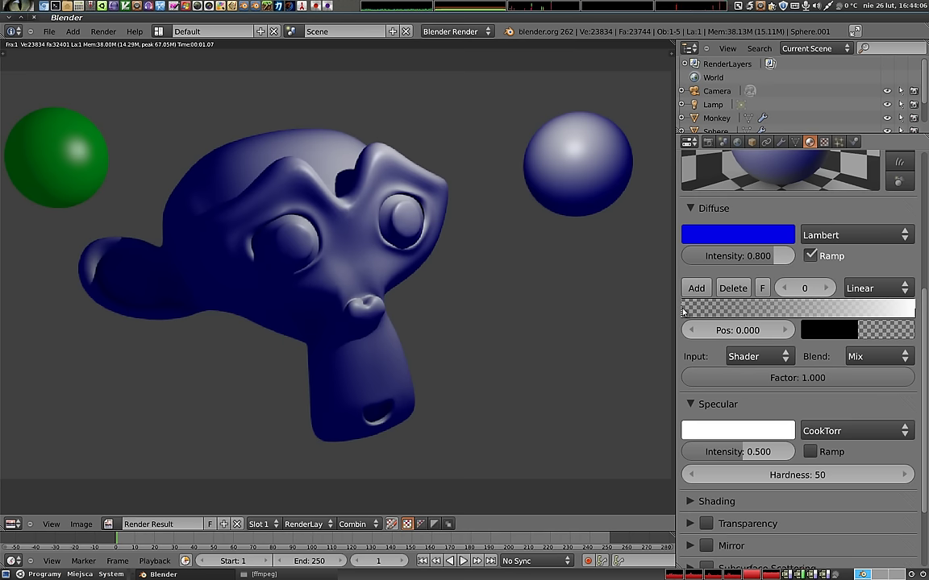
click(825, 287)
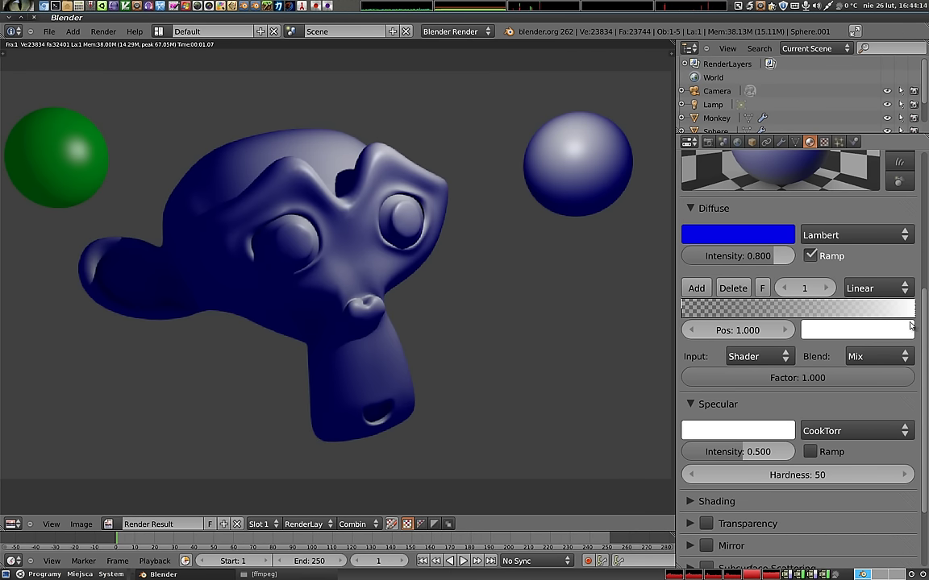
click(751, 330)
text(0.8)
key(Return)
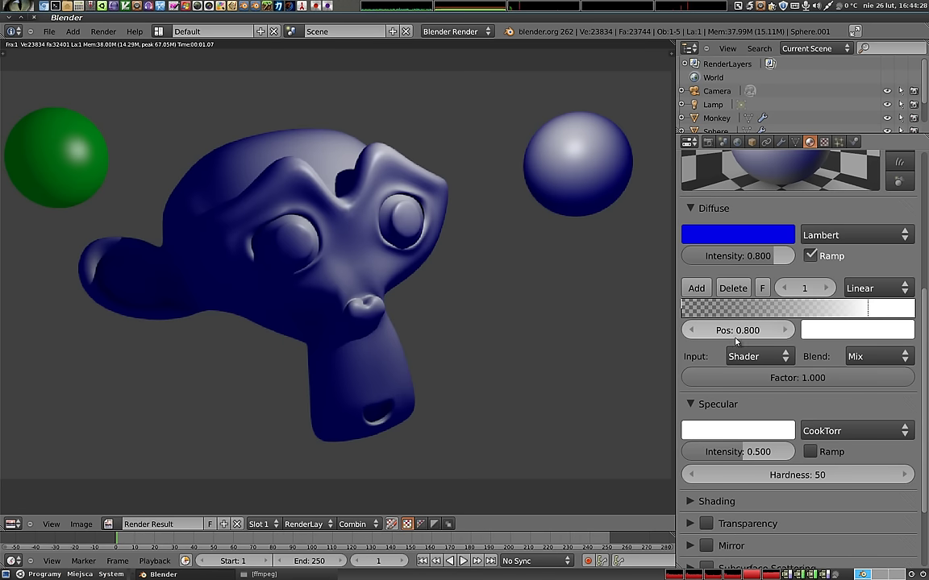
ctrl+drag(782, 339, 740, 322)
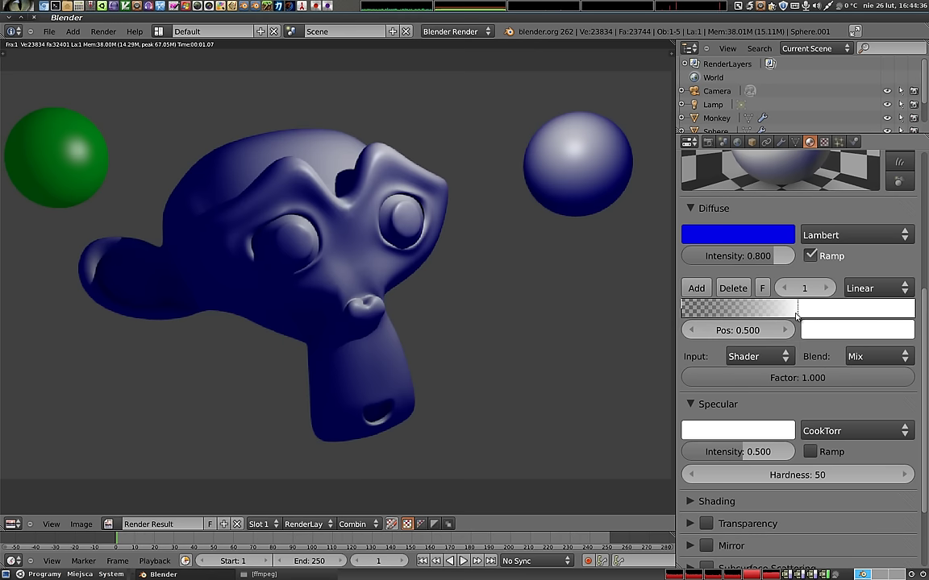
mouse_move(798, 310)
mouse_down()
mouse_move(820, 314)
mouse_move(770, 313)
mouse_move(897, 311)
mouse_move(839, 315)
mouse_up()
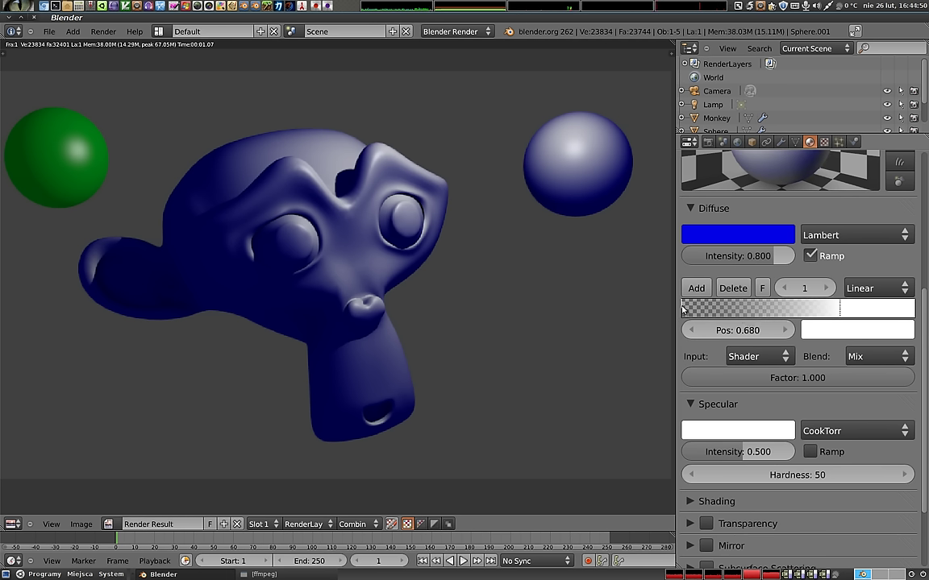
click(683, 310)
Step: Slide the black ramp stop right to about 0.81, then back to 0.225
drag(684, 312, 823, 314)
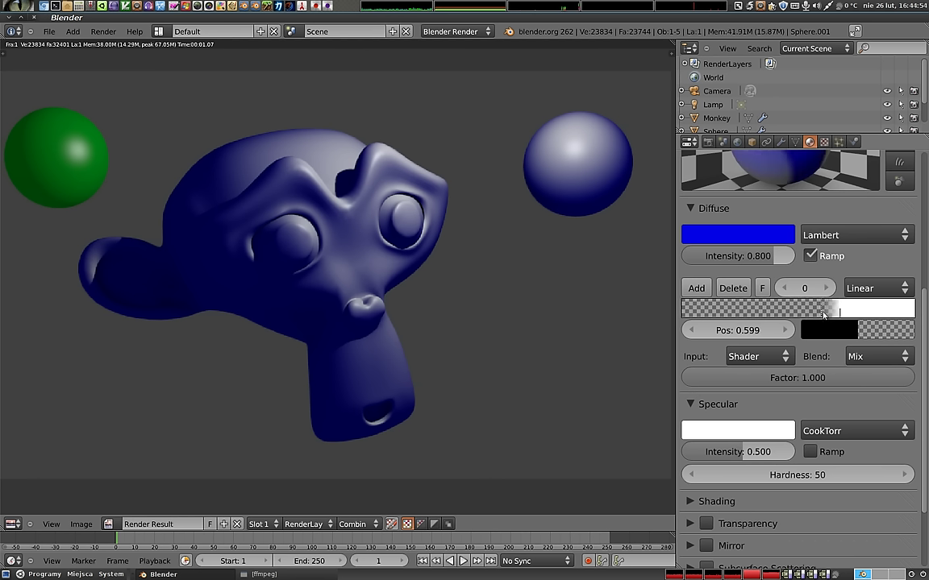
drag(823, 311, 872, 311)
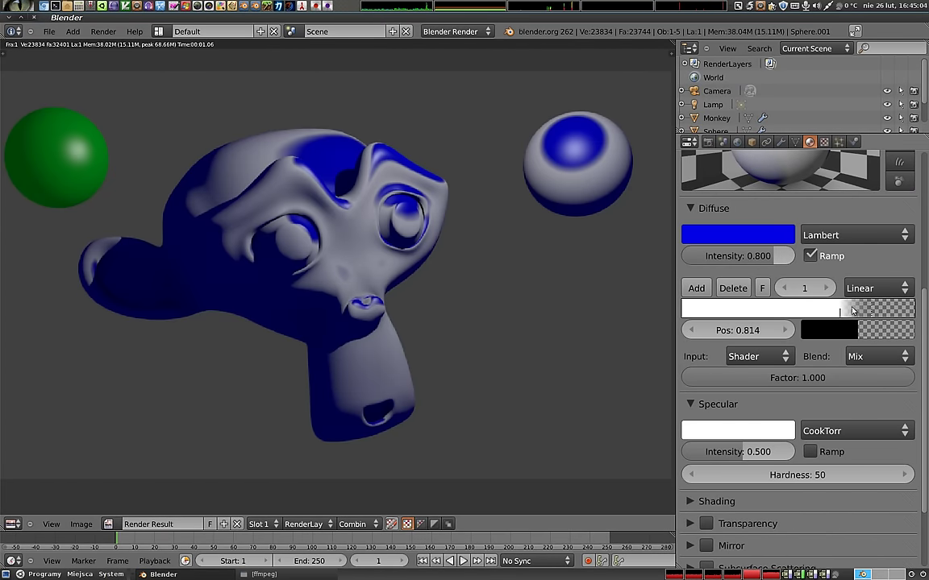
drag(841, 313, 734, 309)
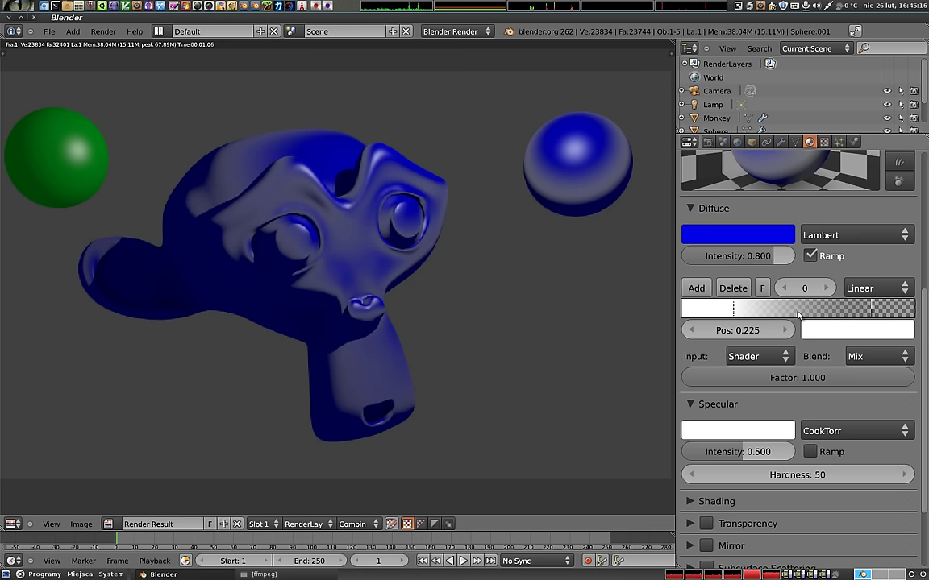
Step: Add a third diffuse ramp stop, place stops at 0.08 and 0.877, and render
ctrl+click(707, 313)
mouse_move(710, 314)
mouse_down()
mouse_move(811, 318)
mouse_move(788, 317)
mouse_up()
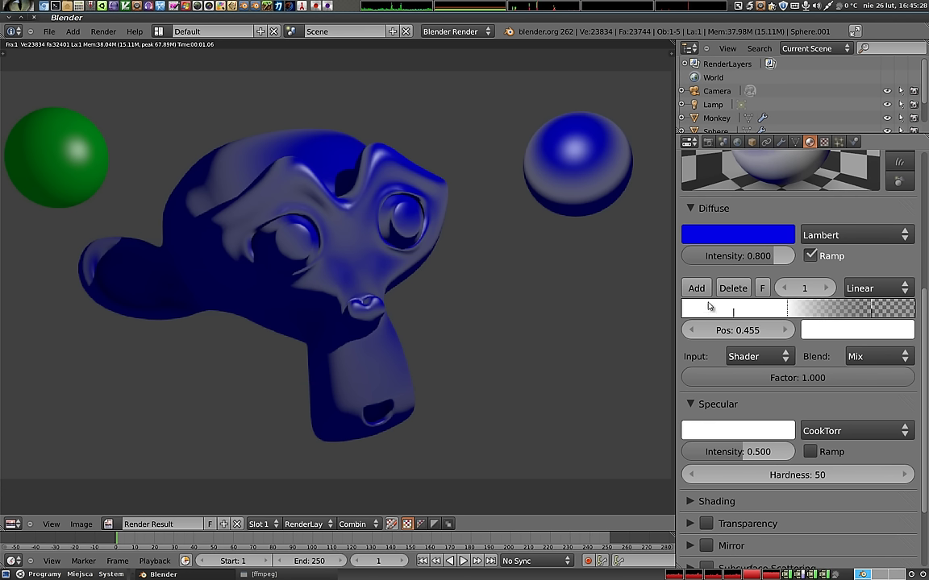
mouse_move(722, 311)
mouse_down()
mouse_move(885, 310)
mouse_move(803, 311)
mouse_move(788, 322)
mouse_up()
click(783, 288)
mouse_move(887, 312)
mouse_down()
mouse_move(870, 312)
mouse_move(886, 312)
mouse_up()
key(F12)
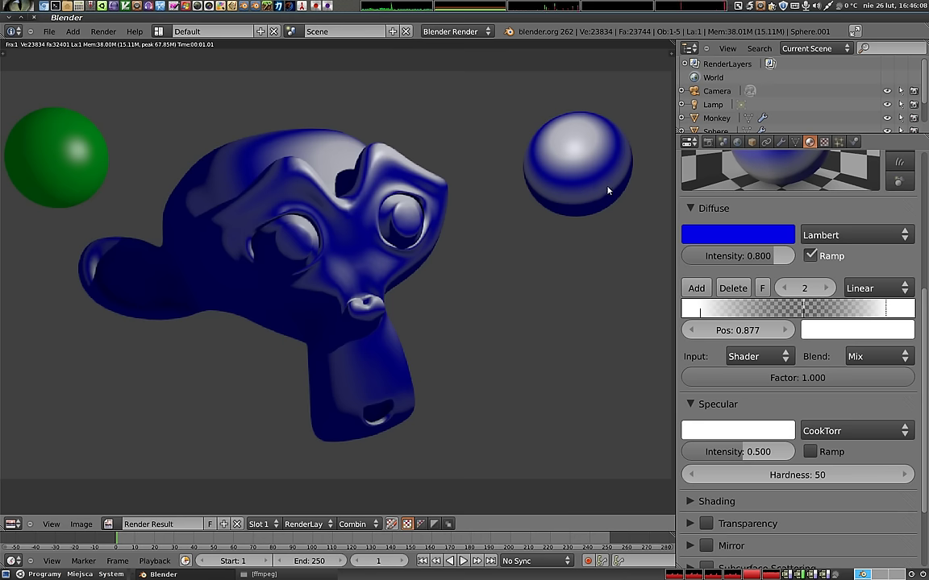
Step: Colour the first diffuse ramp stop red and render the scene
click(700, 310)
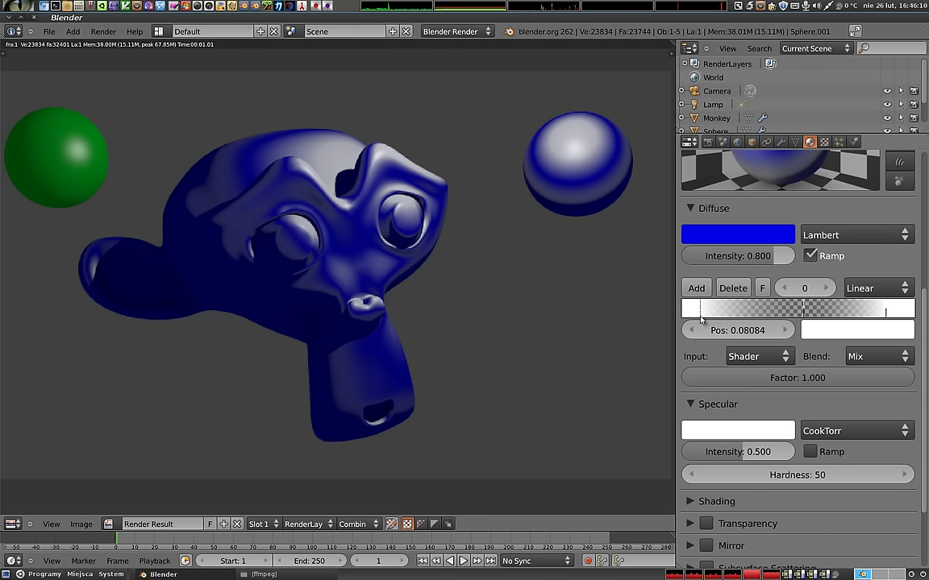
click(856, 332)
drag(843, 184, 843, 228)
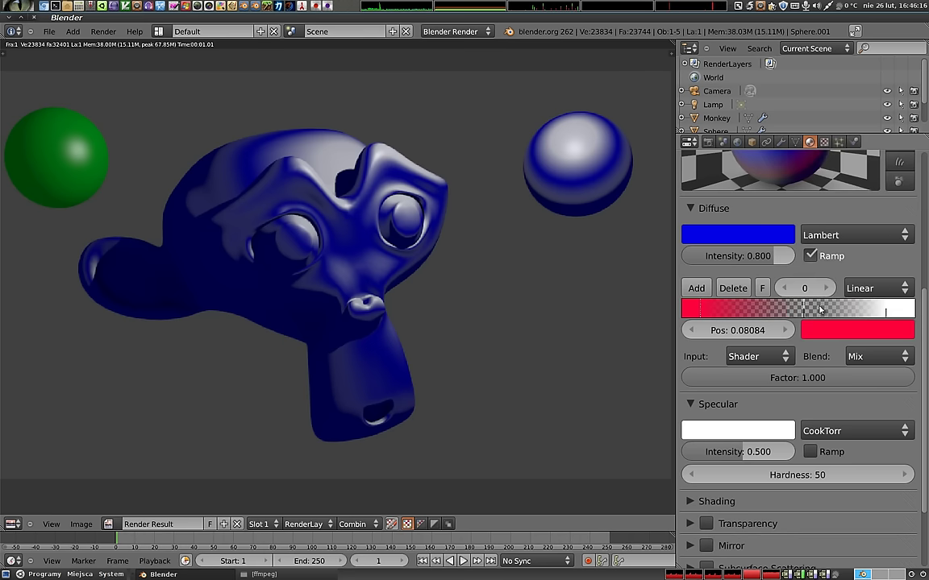
key(F12)
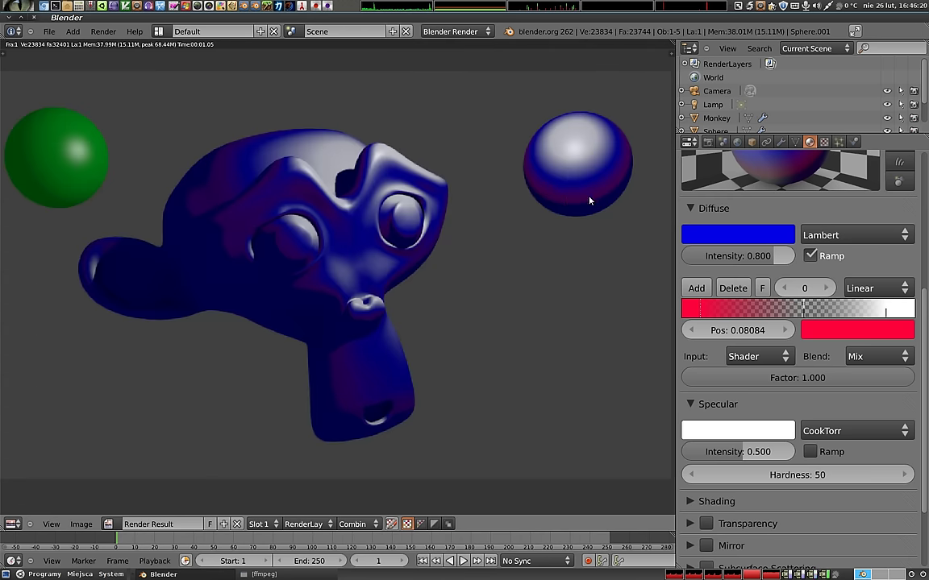
scroll(601, 189, up, 2)
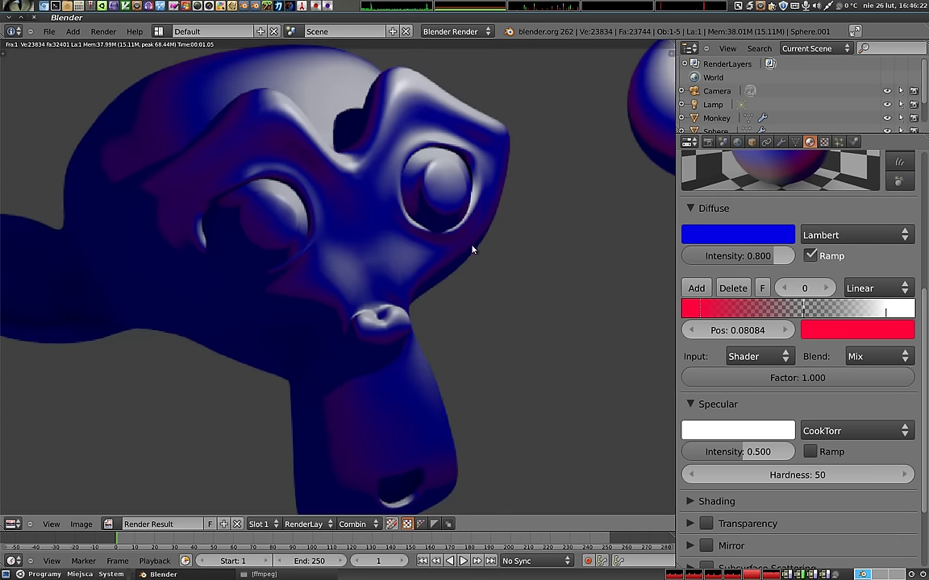
middle_drag(472, 249, 335, 273)
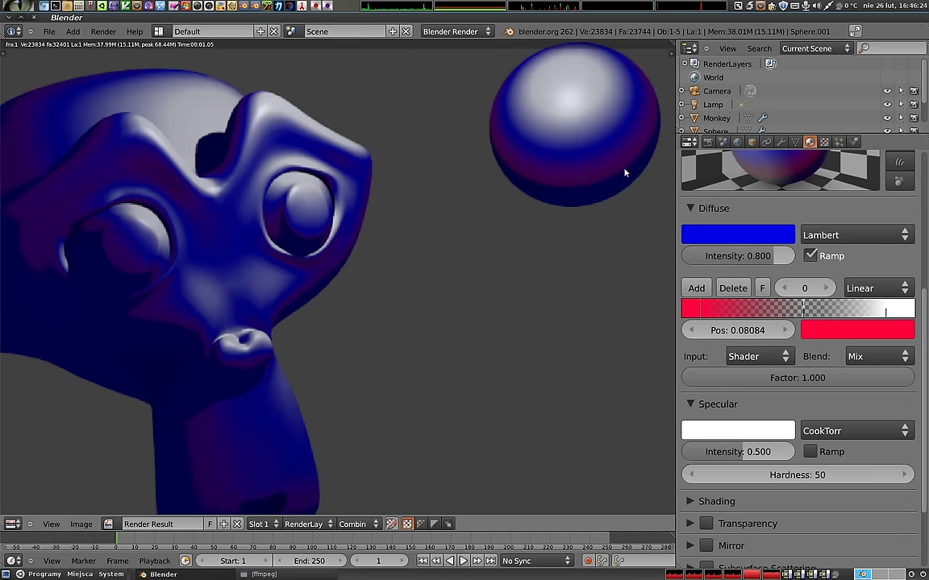
Step: Make the red ramp stop nearly transparent and re-render
click(842, 335)
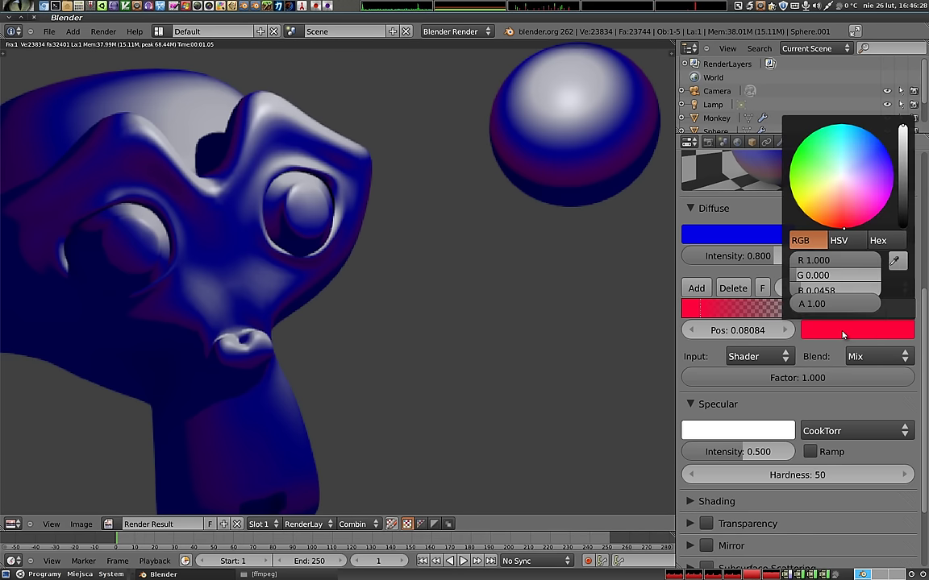
mouse_move(866, 309)
mouse_down()
mouse_move(791, 309)
mouse_move(829, 316)
mouse_up()
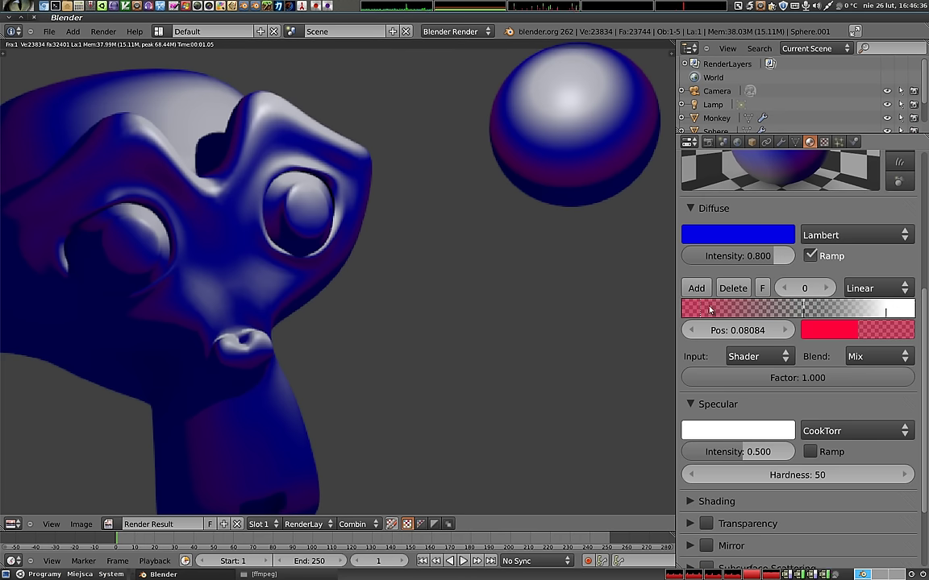
key(F12)
Step: Move the stop to 0.686 and make it a half-transparent bright blue
click(890, 309)
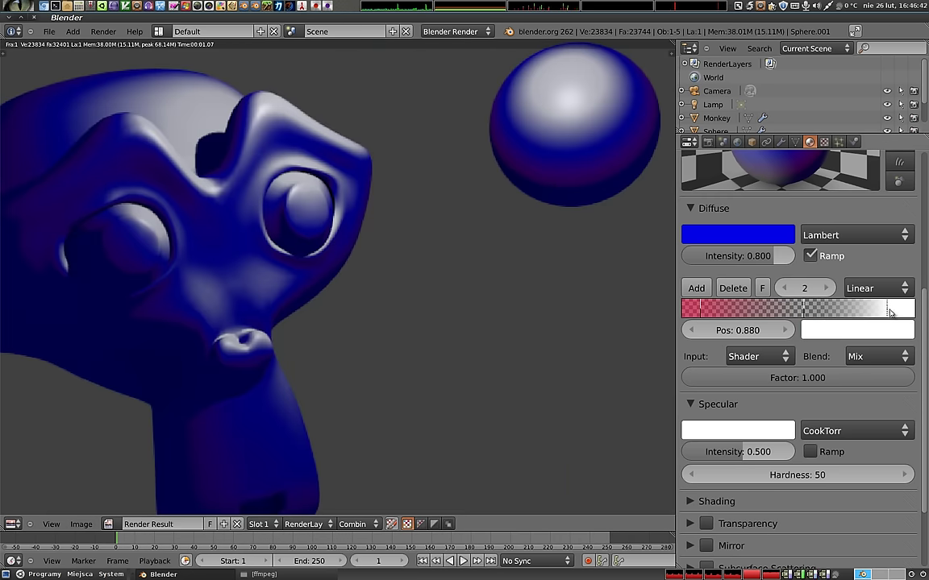
drag(890, 313, 841, 311)
click(839, 331)
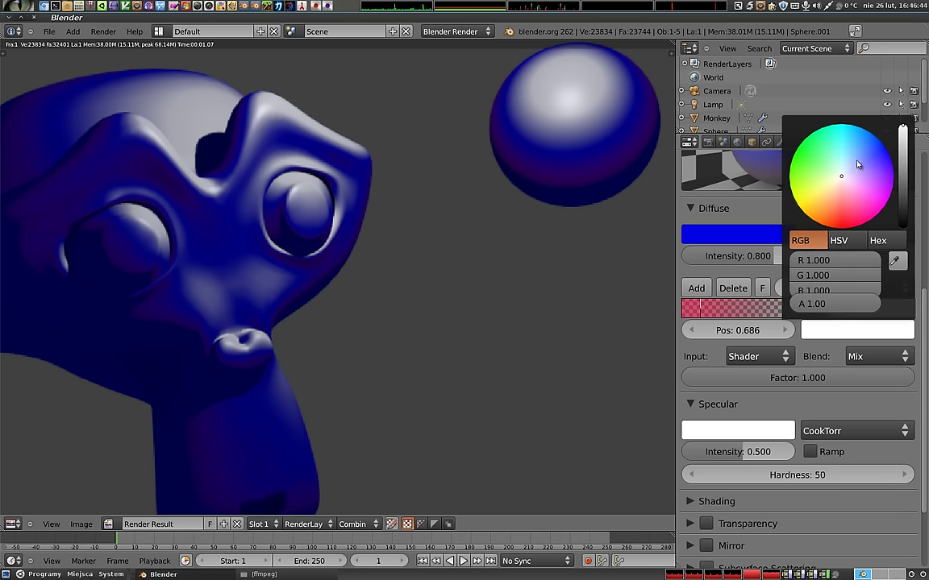
click(858, 165)
mouse_move(806, 377)
mouse_down()
mouse_move(763, 389)
mouse_move(814, 379)
mouse_up()
click(838, 330)
drag(877, 304, 811, 315)
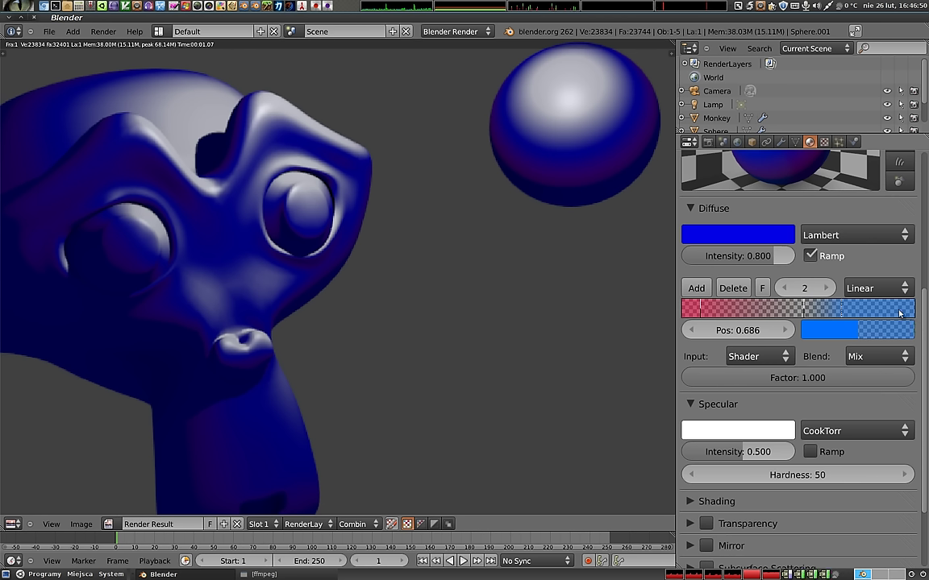
Step: Add an opaque white ramp stop at 0.880 and re-render
ctrl+drag(895, 310, 887, 314)
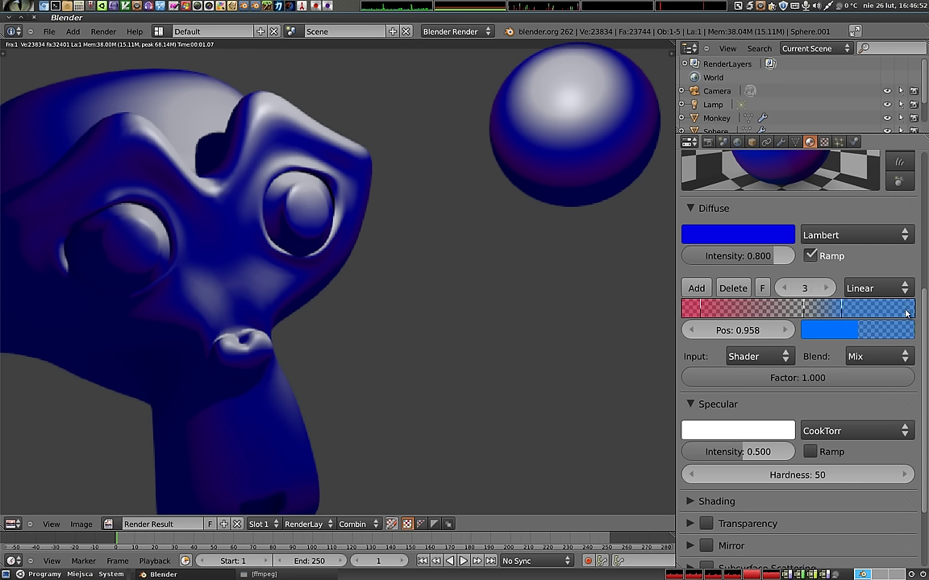
click(847, 330)
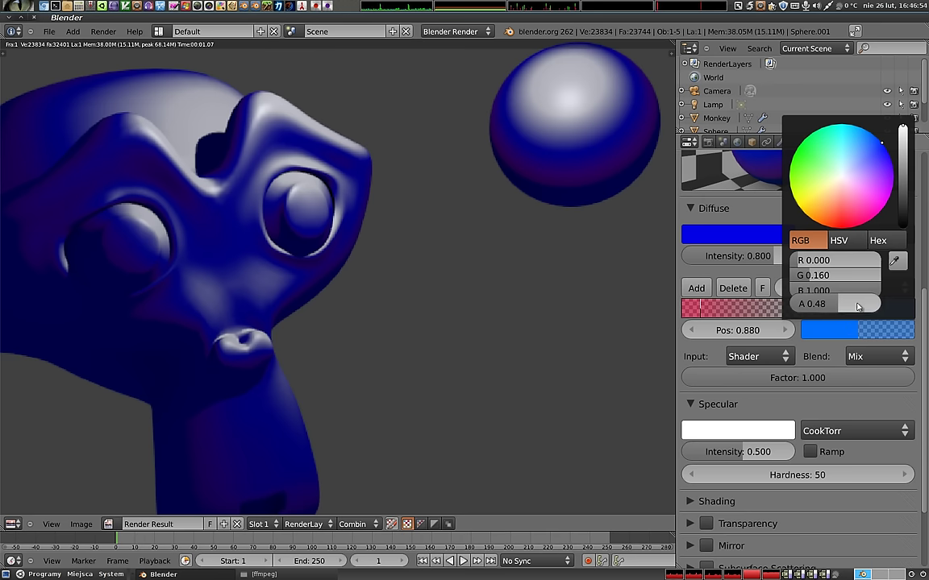
drag(870, 303, 900, 305)
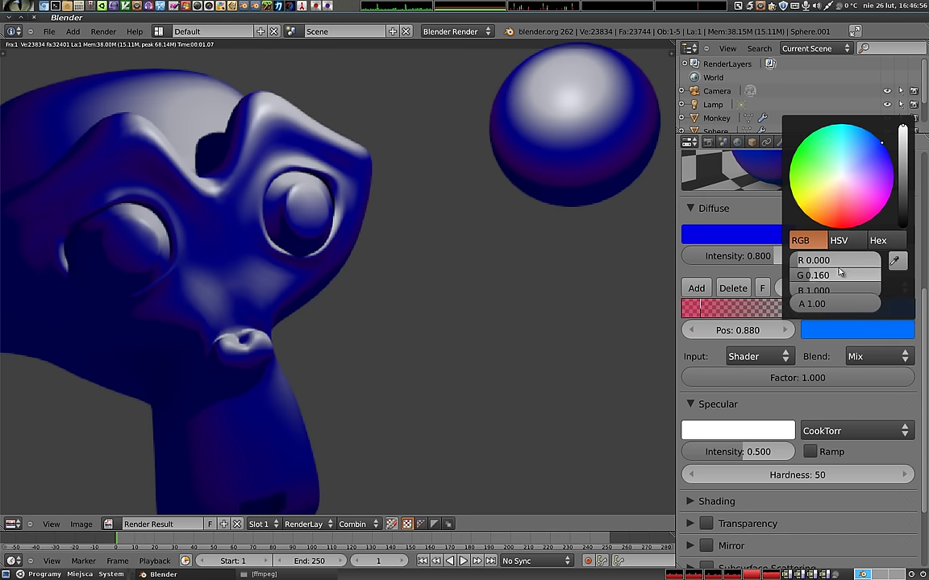
drag(881, 143, 862, 187)
drag(902, 281, 919, 281)
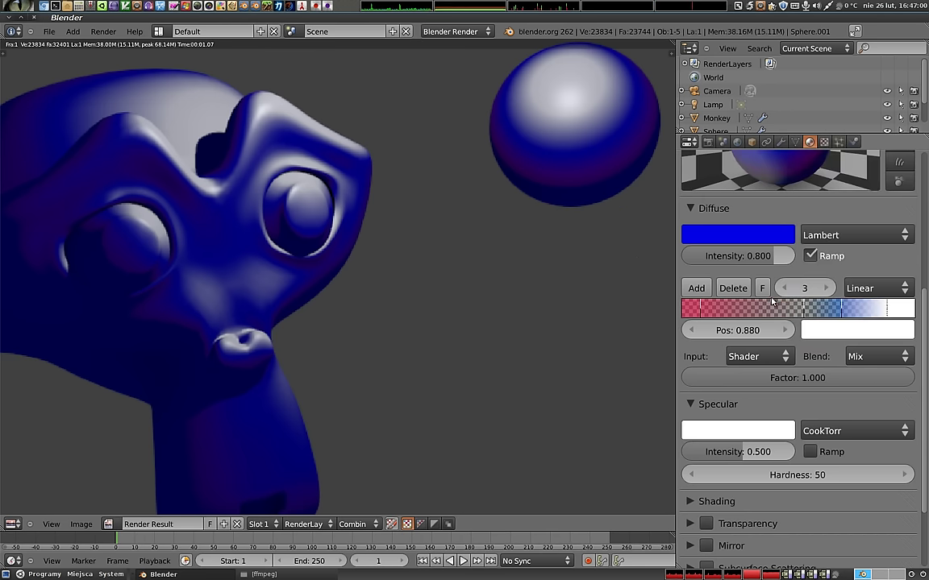
key(F12)
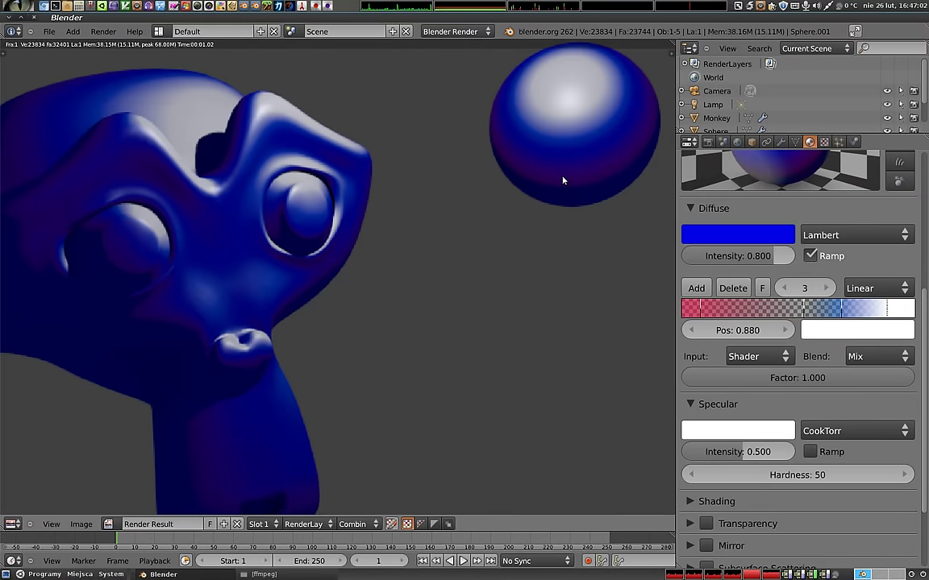
Step: Move the blue stop near the ramp's end at about 0.868 and re-render
mouse_move(845, 307)
mouse_down()
mouse_move(901, 316)
mouse_move(884, 314)
mouse_up()
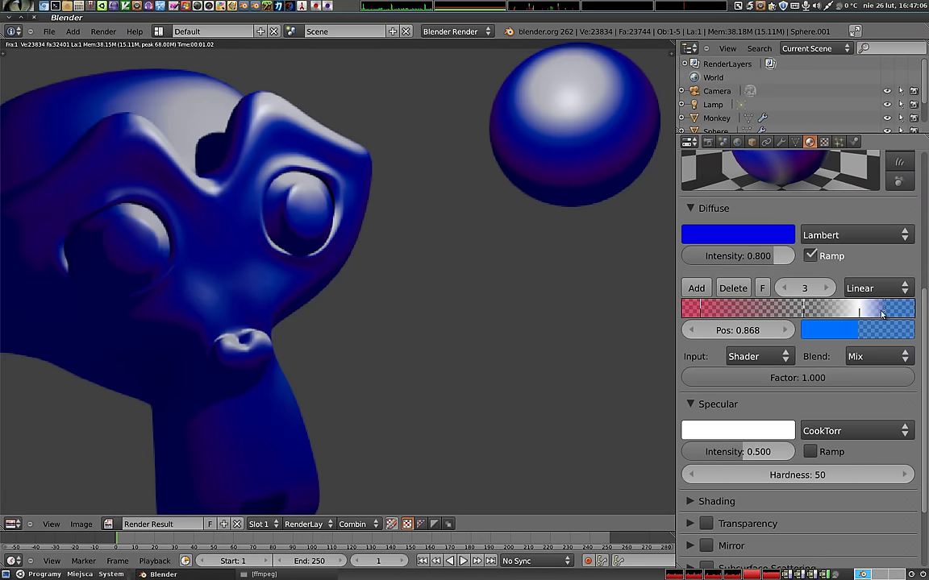
key(F12)
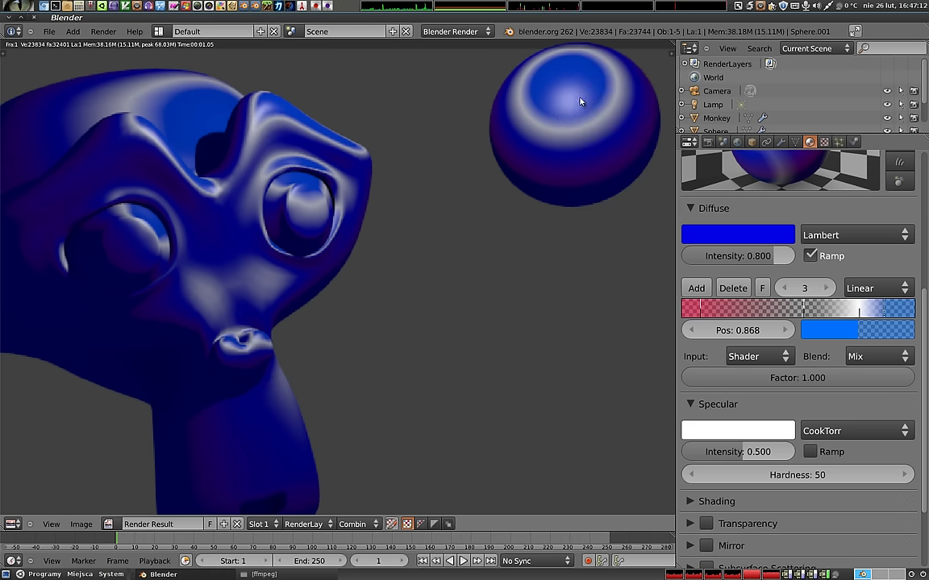
middle_drag(580, 101, 556, 153)
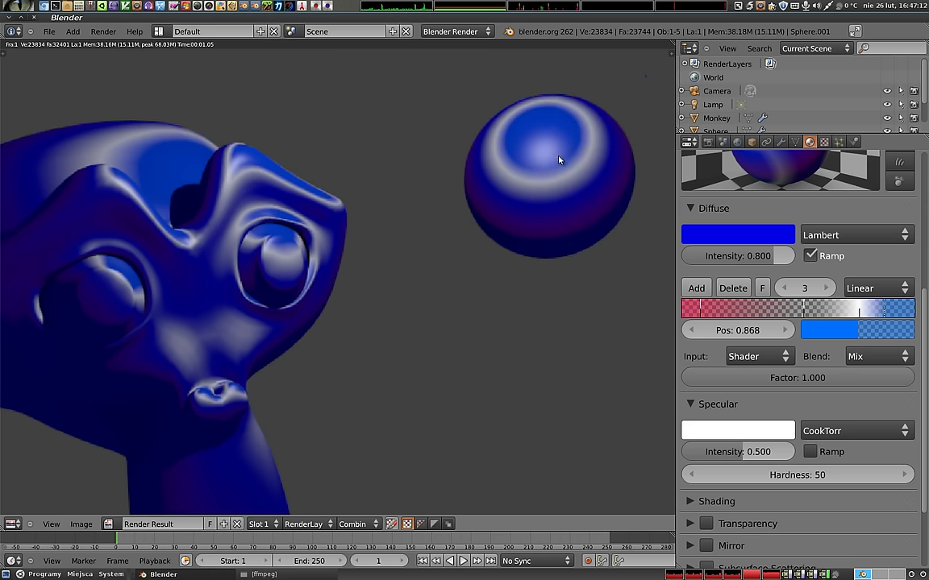
Step: Change the material's diffuse colour from blue to pure red and re-render
click(735, 236)
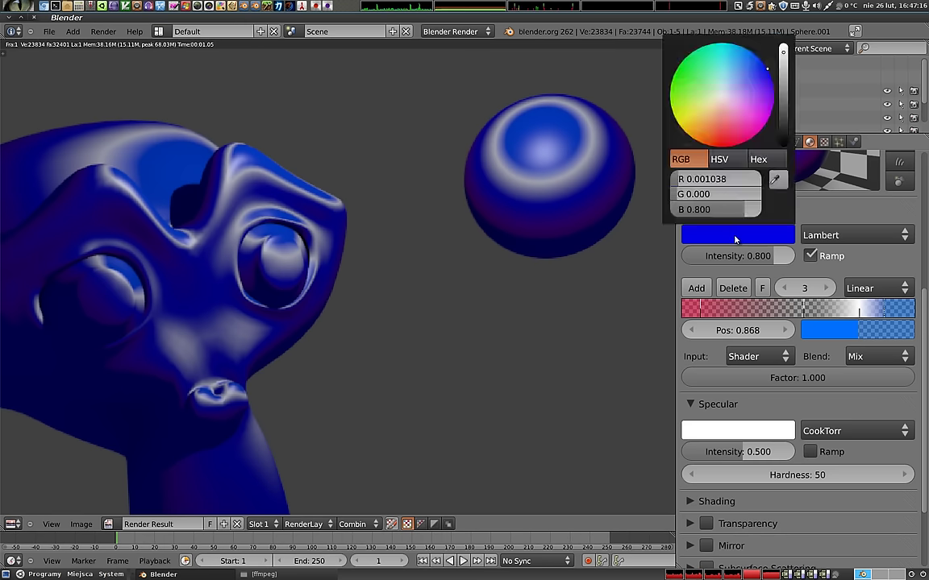
click(665, 232)
click(725, 148)
drag(726, 148, 723, 147)
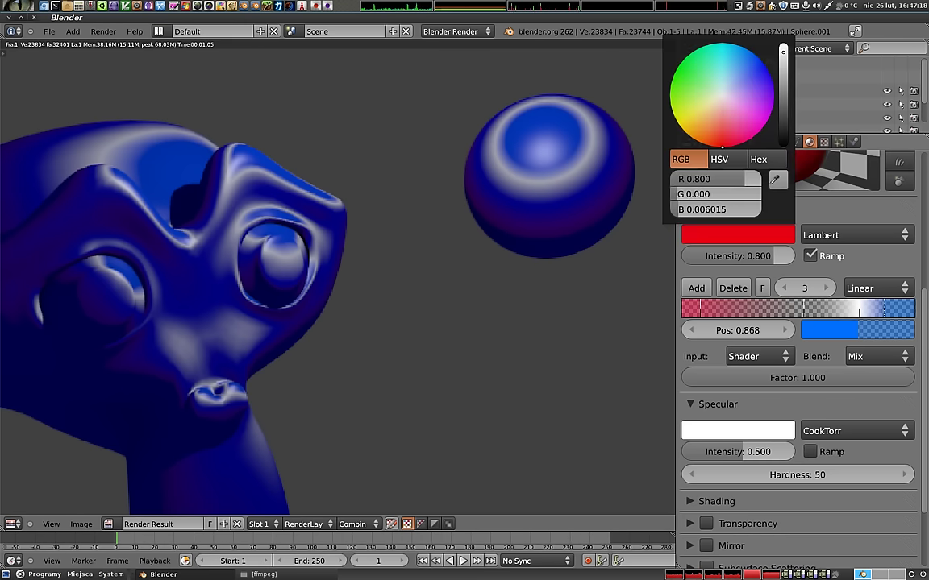
key(F12)
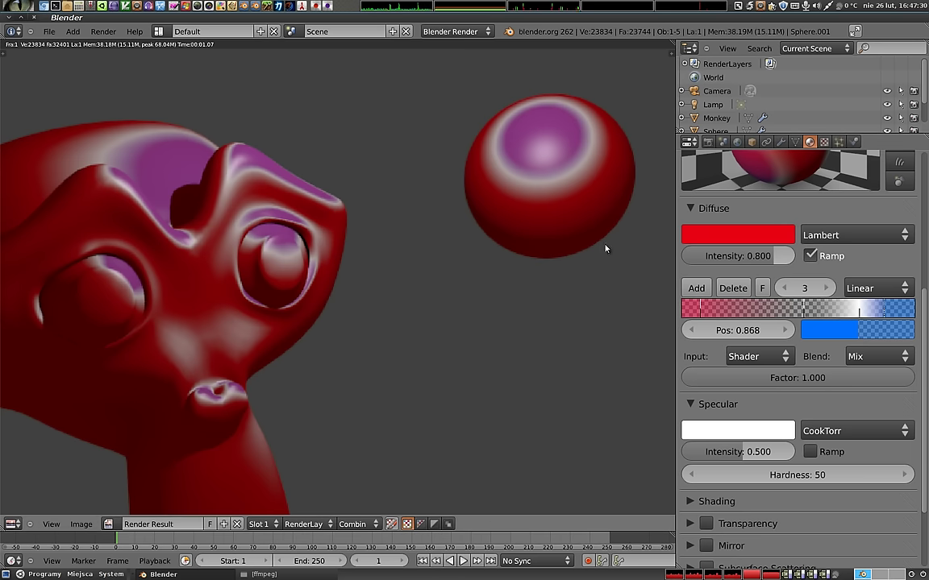
Step: Reposition the ramp stops, red at 0.135, and make the last stop deeper blue
drag(788, 313, 795, 312)
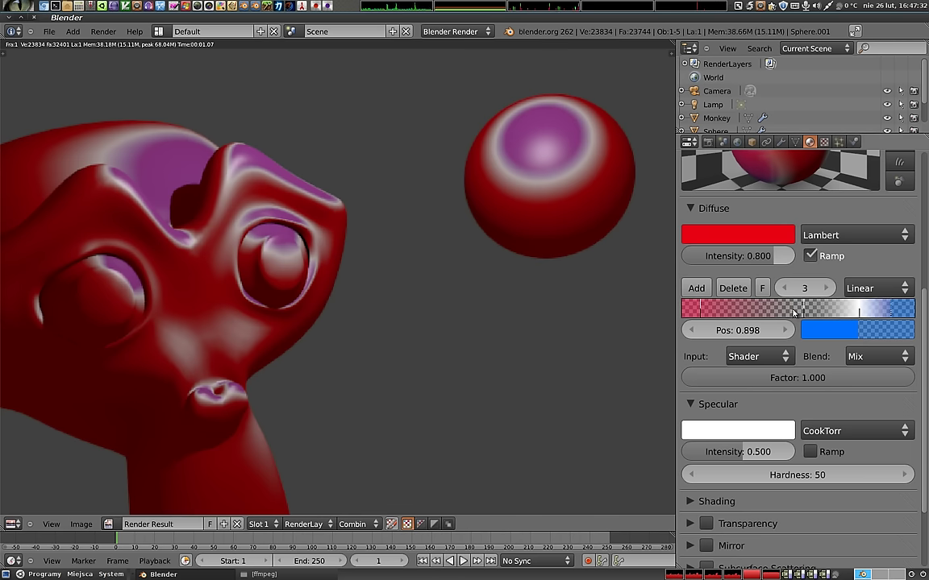
drag(698, 312, 713, 314)
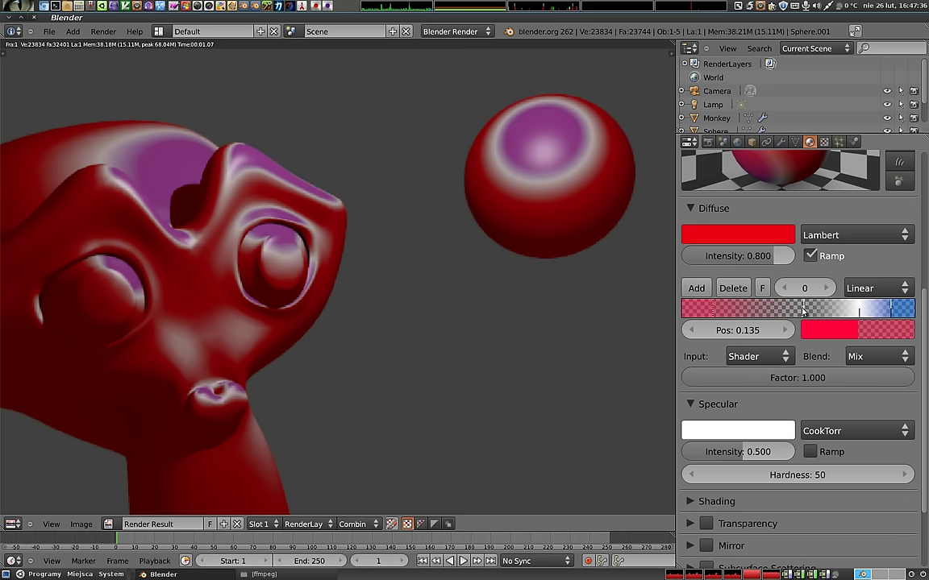
click(803, 310)
mouse_move(859, 311)
mouse_down()
mouse_move(851, 313)
mouse_move(914, 312)
mouse_up()
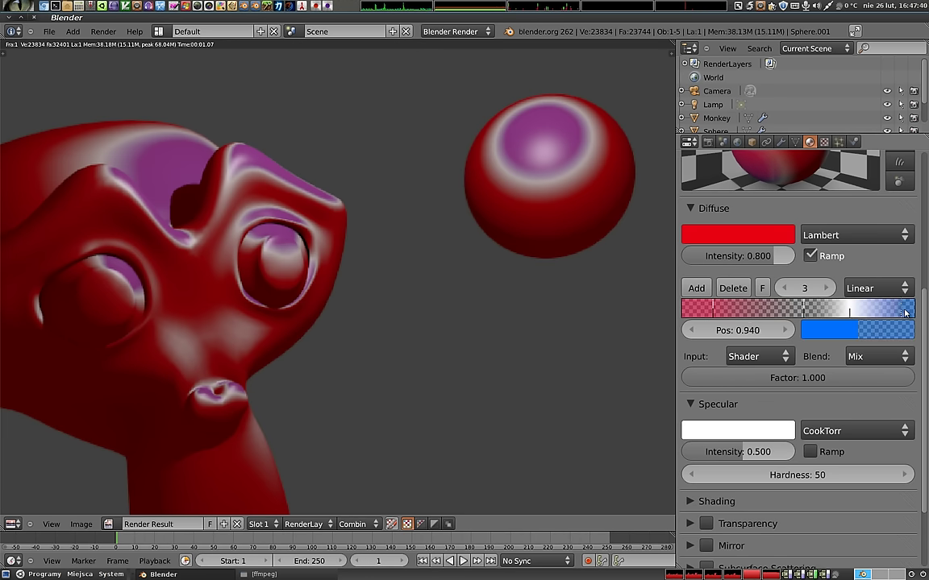
click(878, 330)
drag(882, 149, 887, 150)
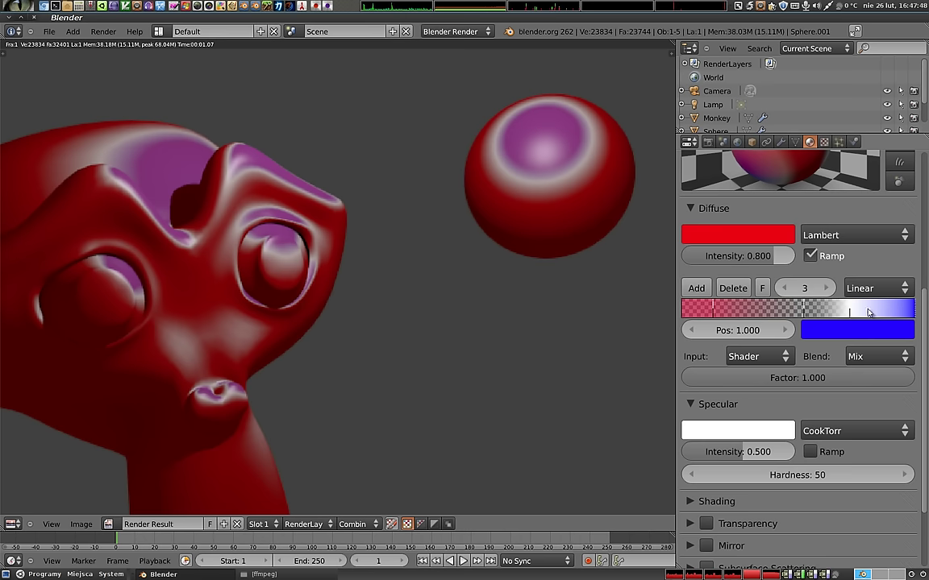
Step: Try Constant and then Ease ramp interpolation, rendering each
click(894, 290)
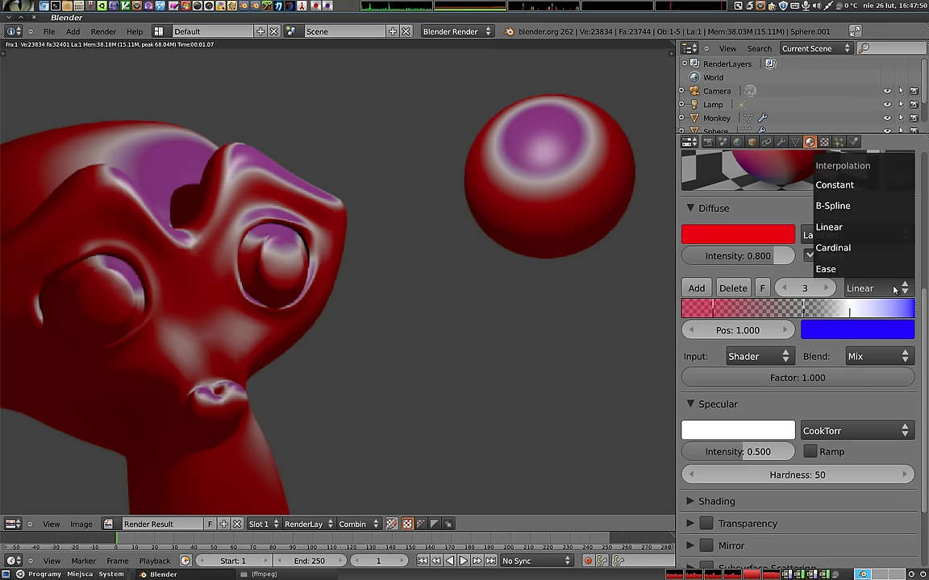
click(870, 185)
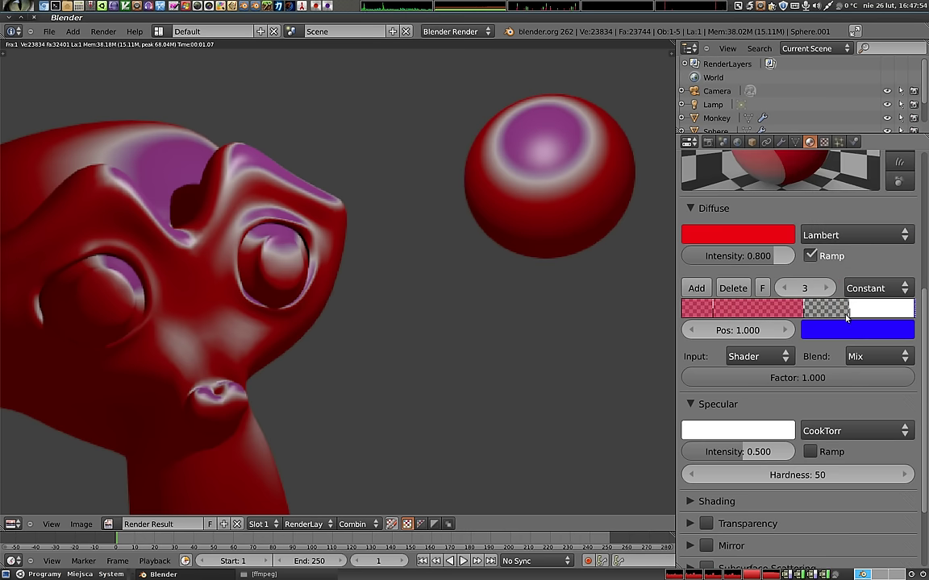
key(F12)
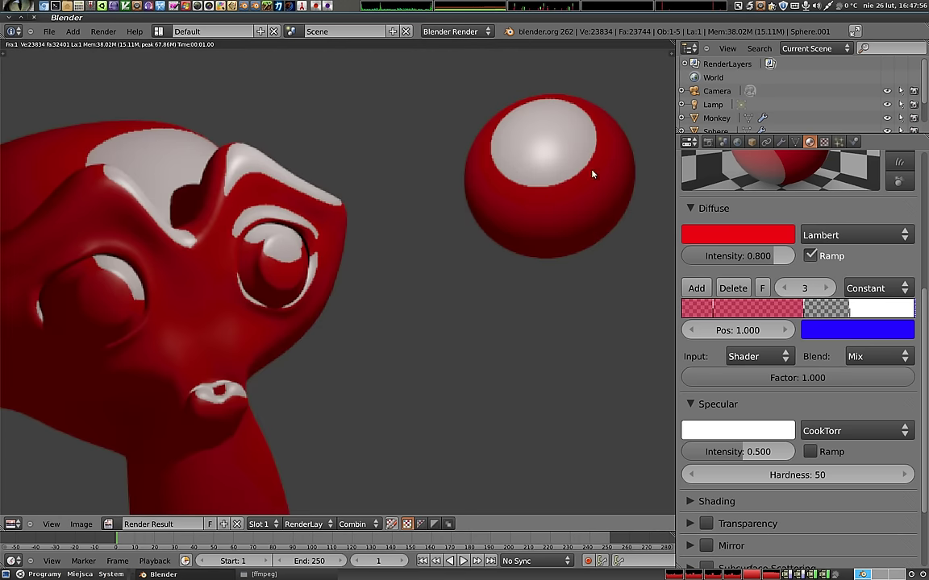
click(887, 288)
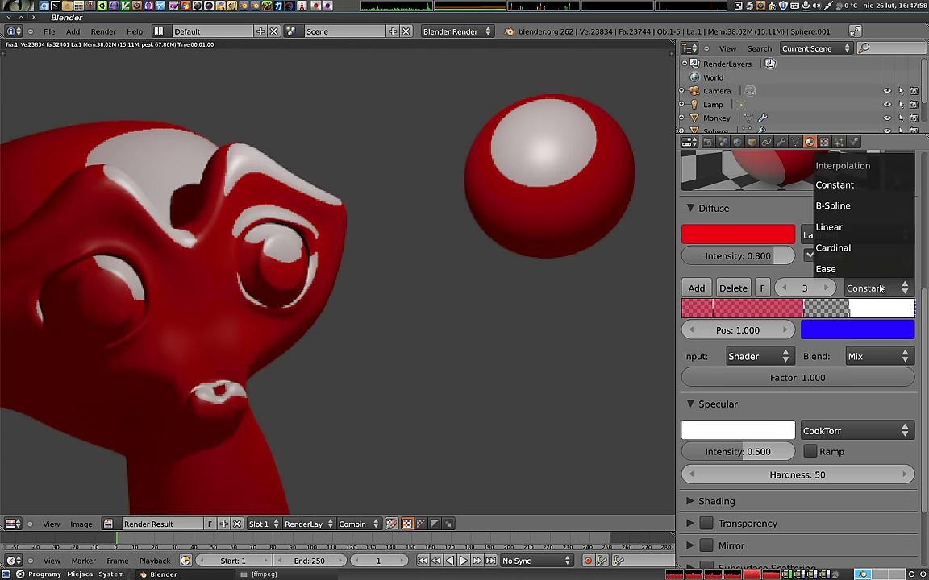
click(866, 270)
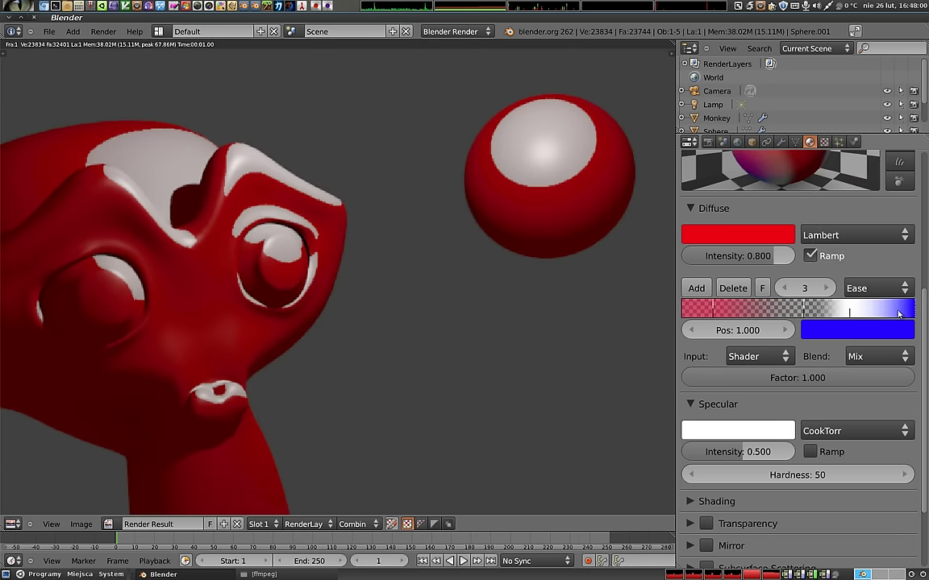
key(F12)
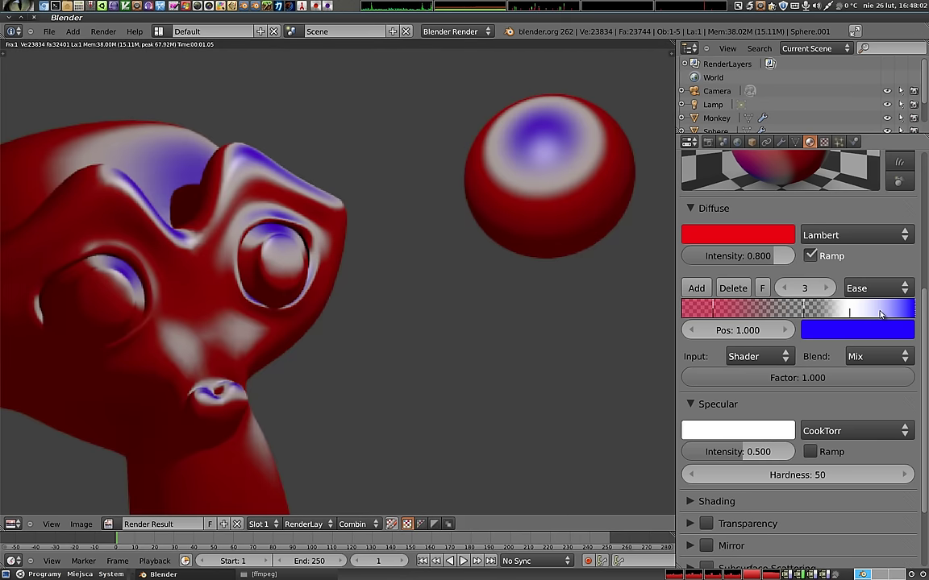
Step: Render with Cardinal ramp interpolation, then switch to B-Spline
click(879, 288)
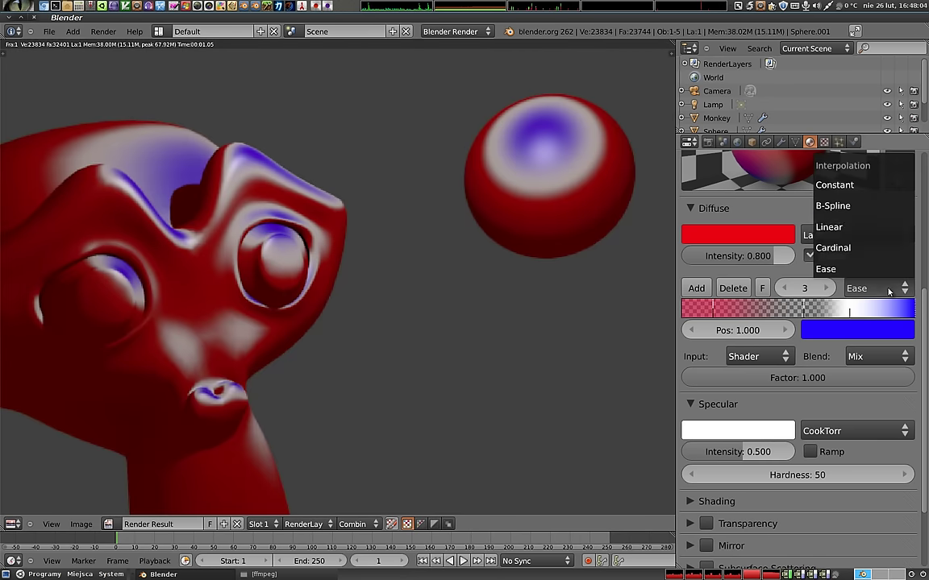
click(839, 248)
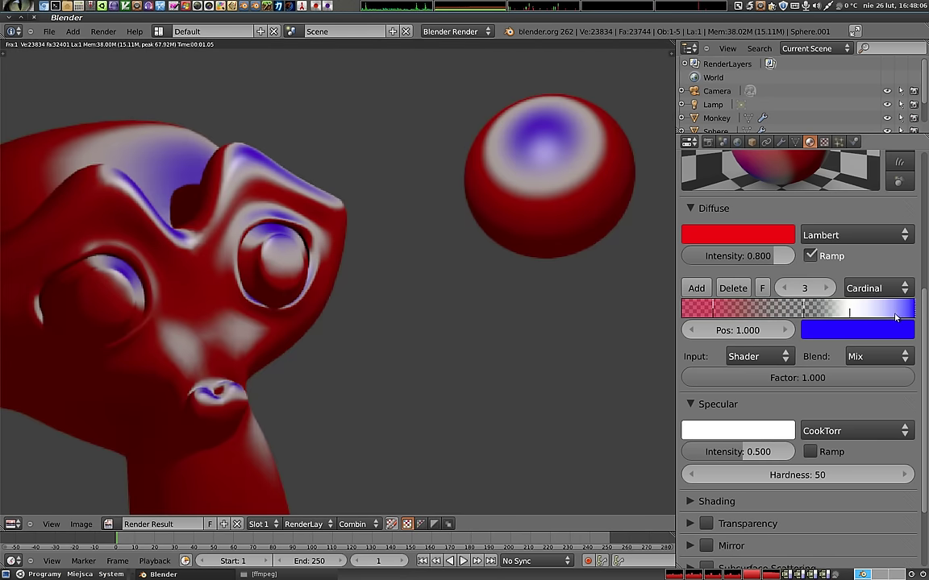
key(F12)
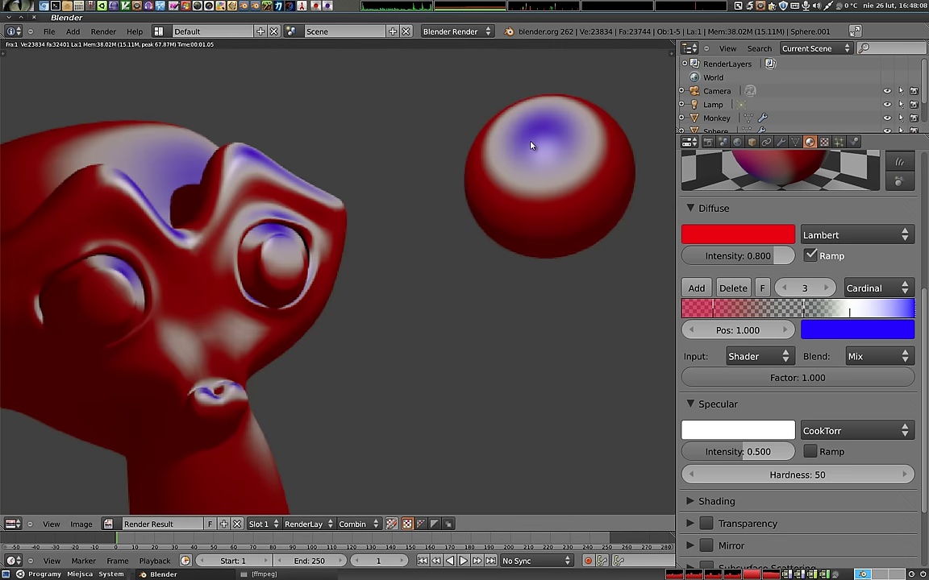
click(877, 288)
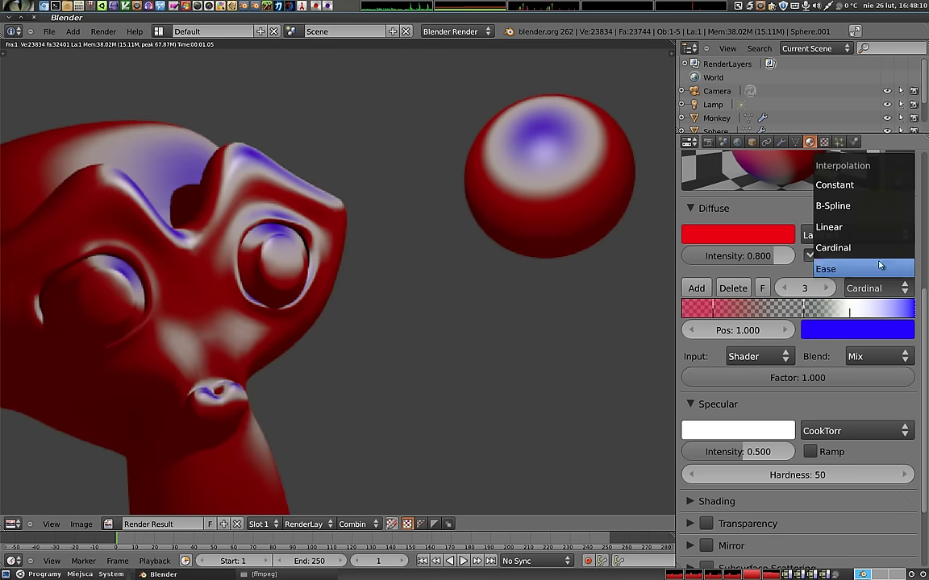
click(867, 208)
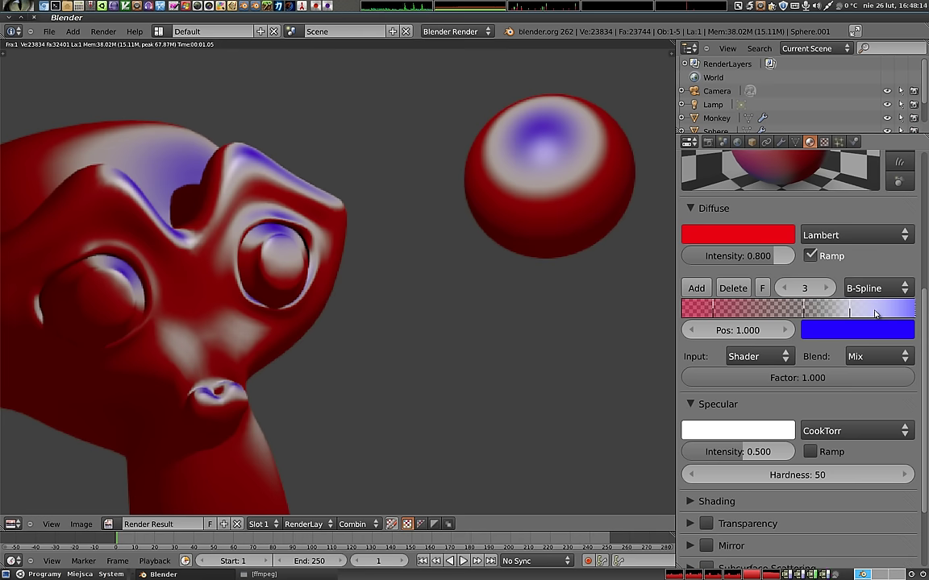
Step: Move the black diffuse ramp stop to position 0.443
scroll(876, 314, down, 2)
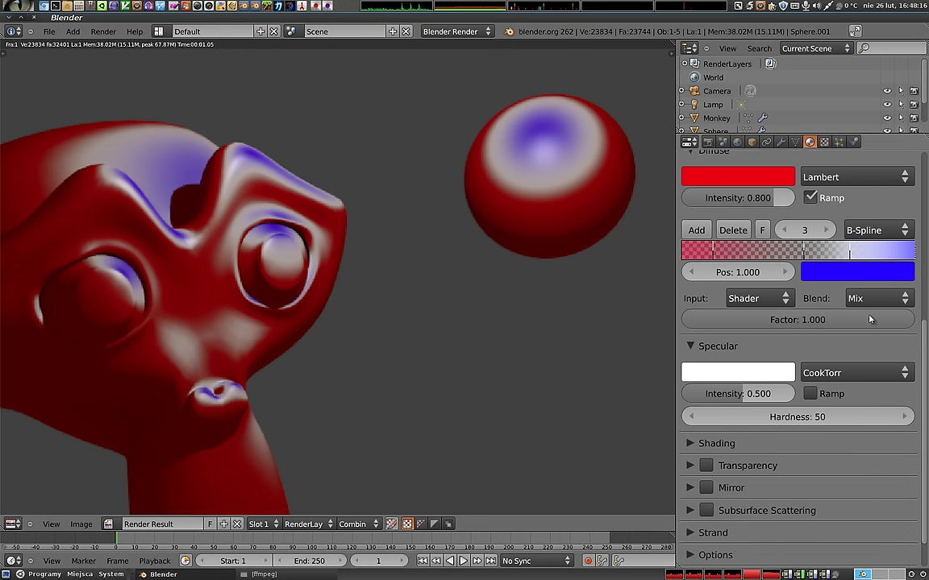
scroll(870, 318, down, 2)
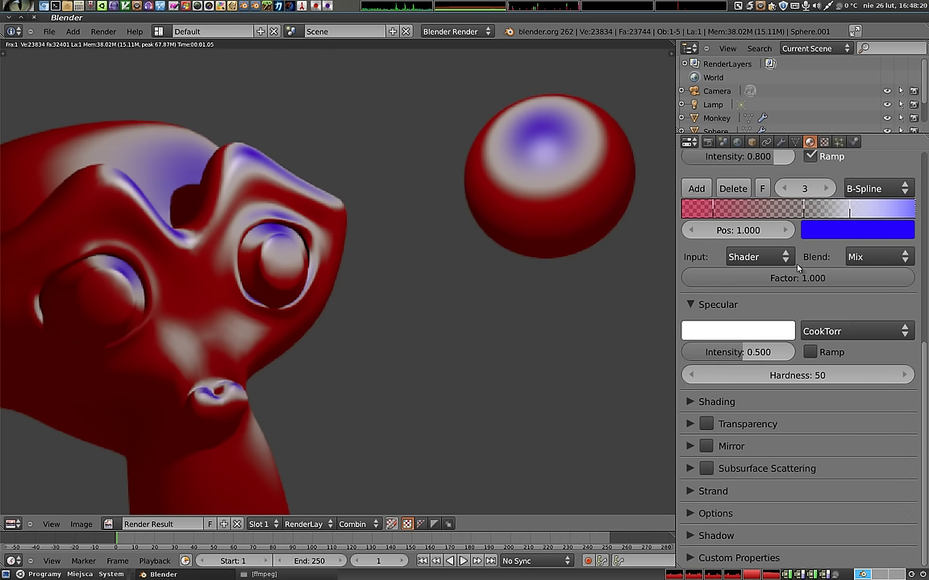
scroll(818, 256, up, 2)
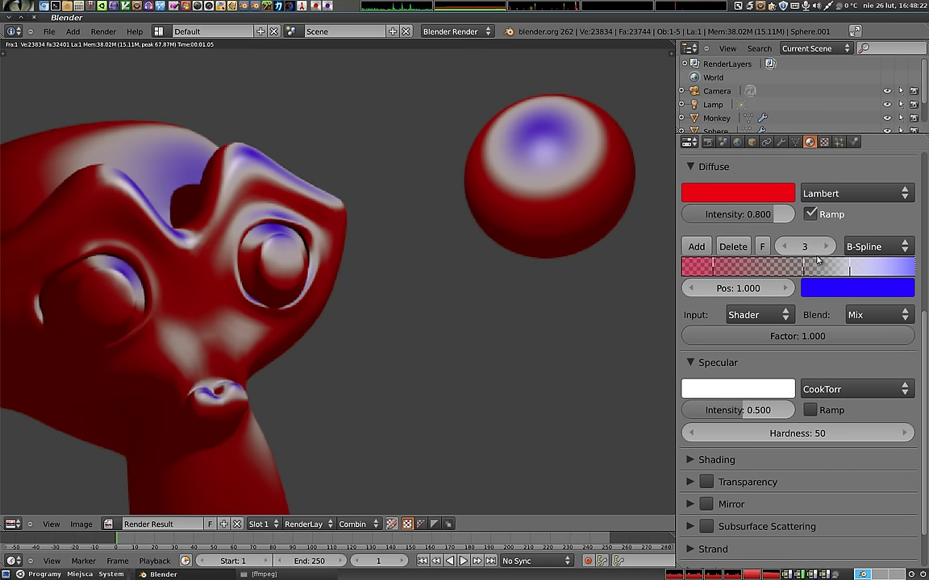
click(853, 272)
drag(803, 272, 782, 274)
scroll(802, 298, up, 2)
scroll(802, 306, up, 4)
scroll(801, 323, up, 3)
scroll(798, 336, up, 1)
scroll(798, 335, down, 3)
scroll(802, 307, down, 3)
scroll(810, 274, down, 1)
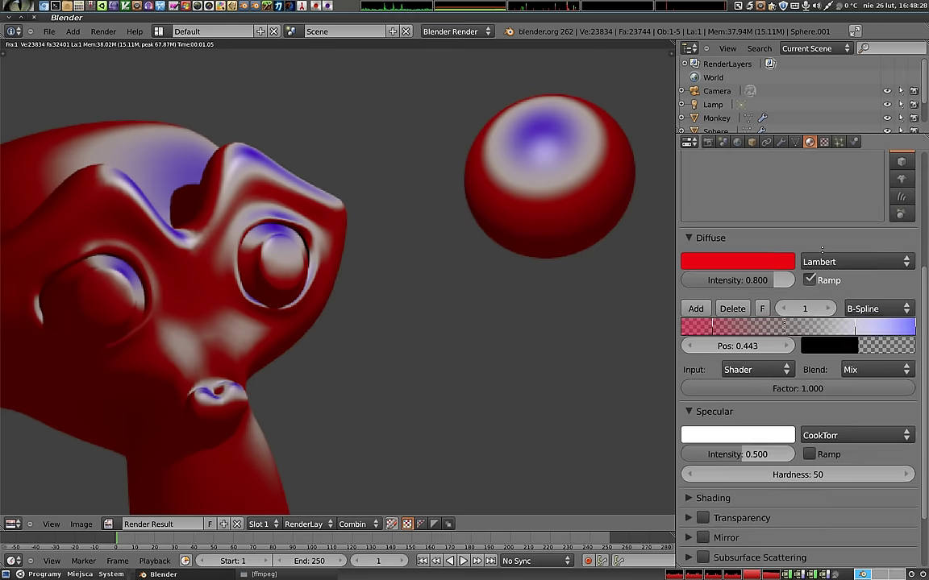
scroll(817, 258, up, 2)
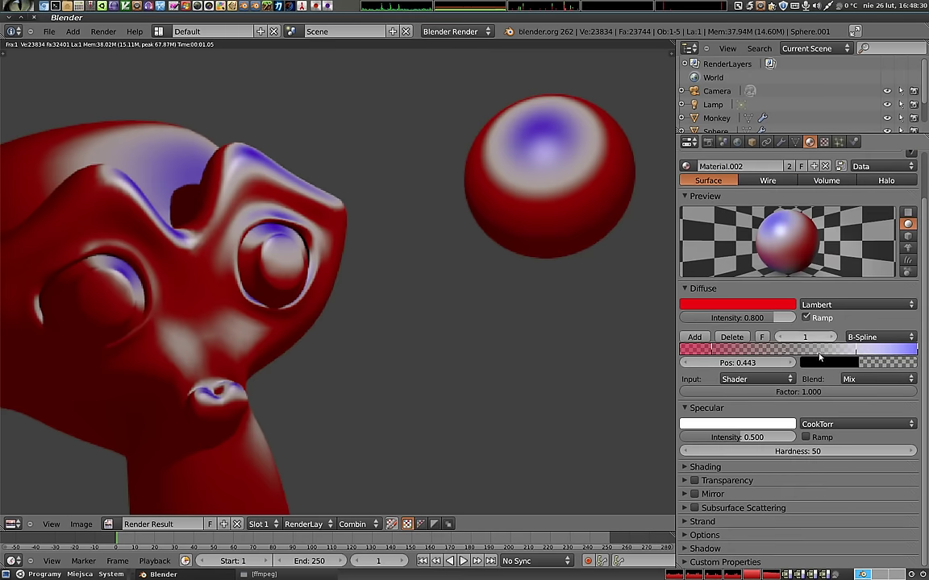
Step: Expand the material's Options, Shadow and Shading panels
click(705, 535)
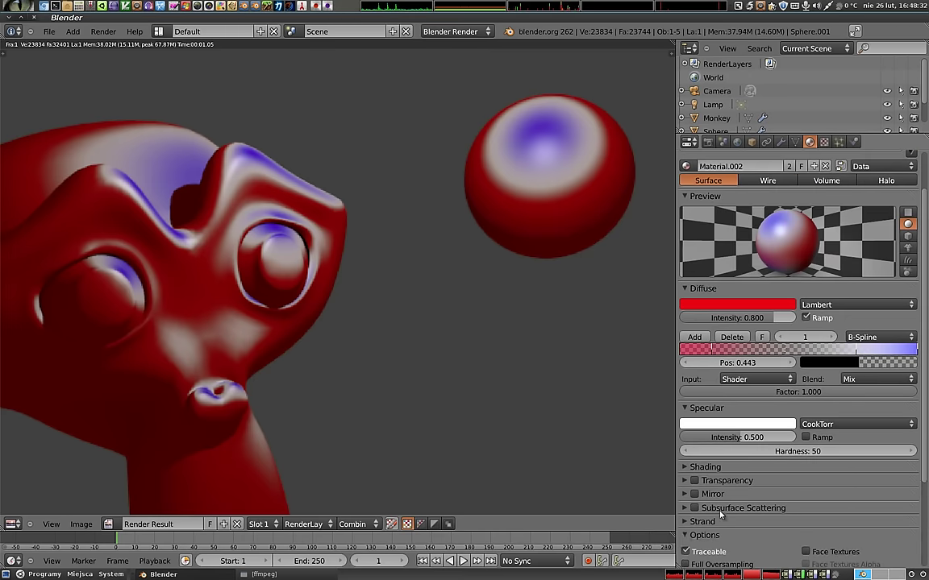
scroll(708, 524, down, 3)
scroll(708, 512, down, 1)
click(692, 551)
scroll(726, 516, down, 3)
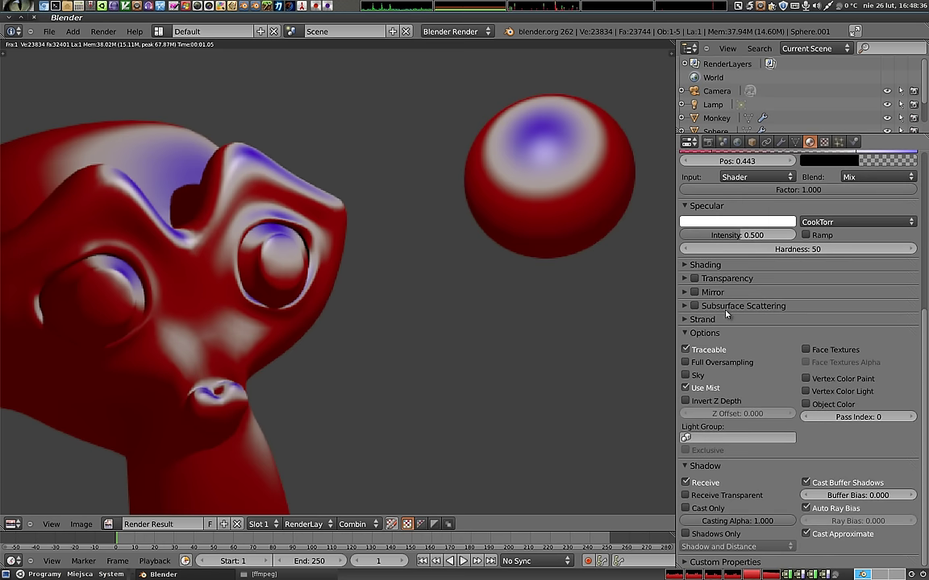
scroll(725, 313, up, 1)
click(698, 284)
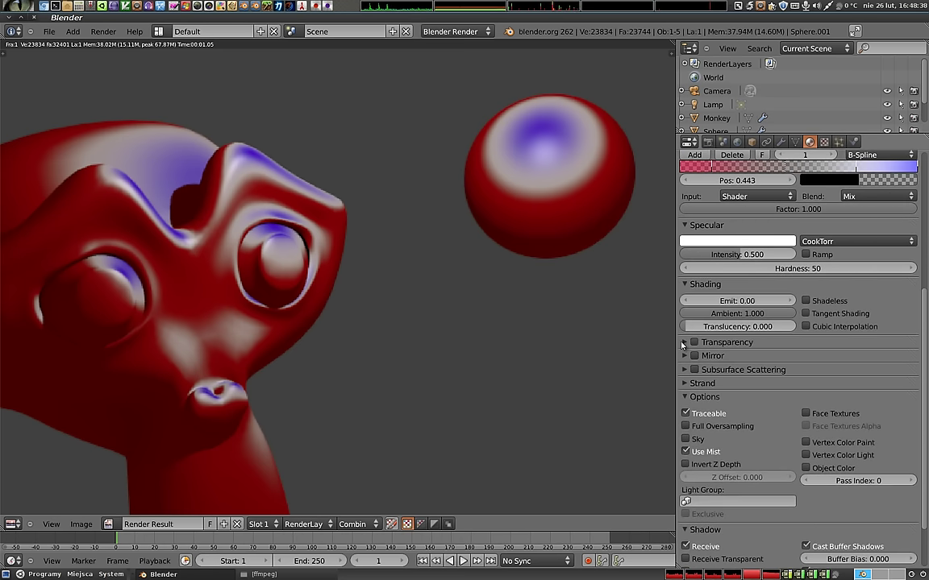
scroll(695, 391, up, 4)
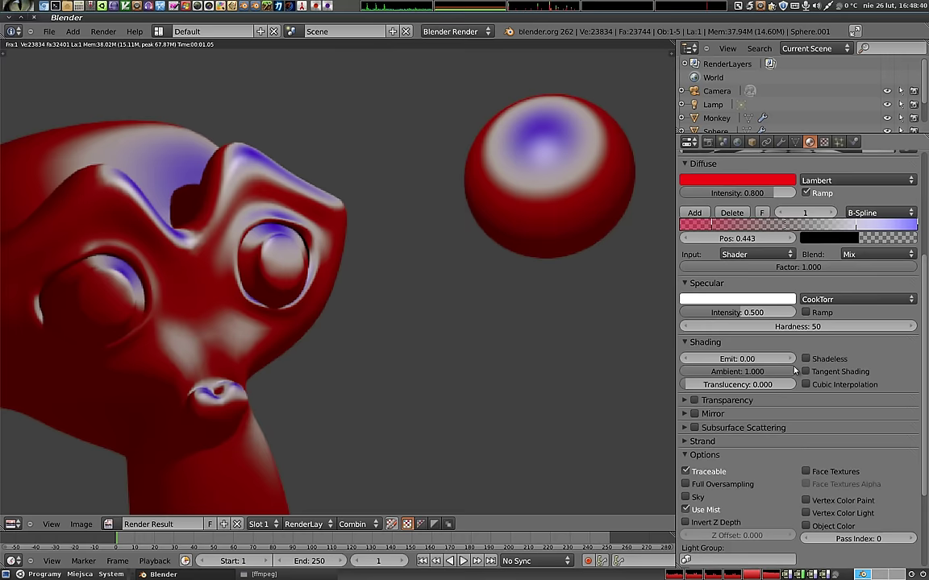
scroll(786, 379, up, 4)
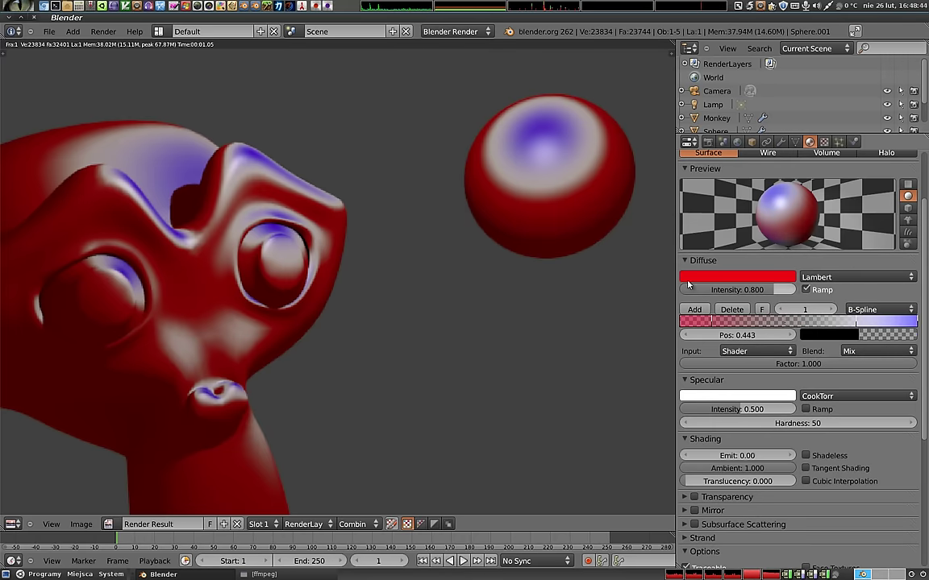
Step: Render, then switch the ramp interpolation to Cardinal and render again
key(F12)
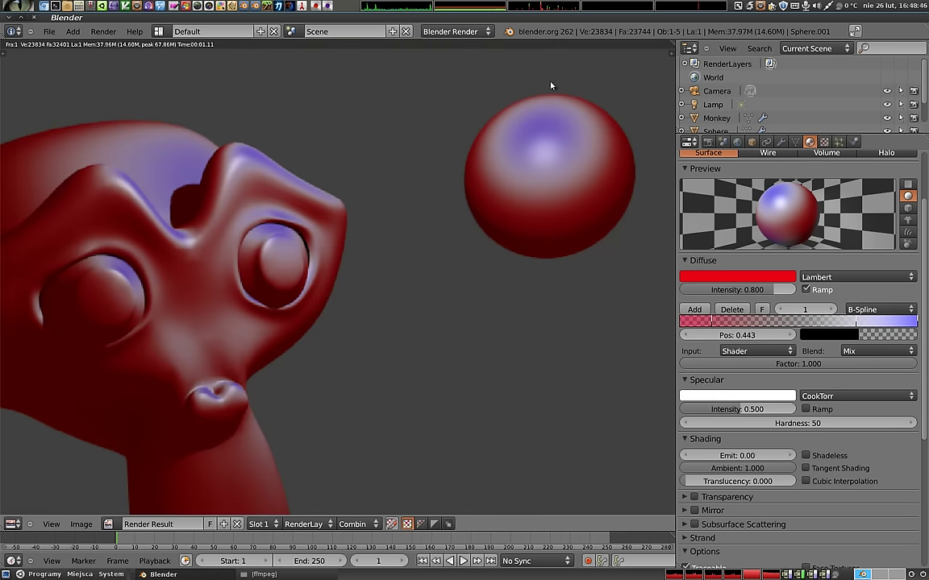
click(877, 310)
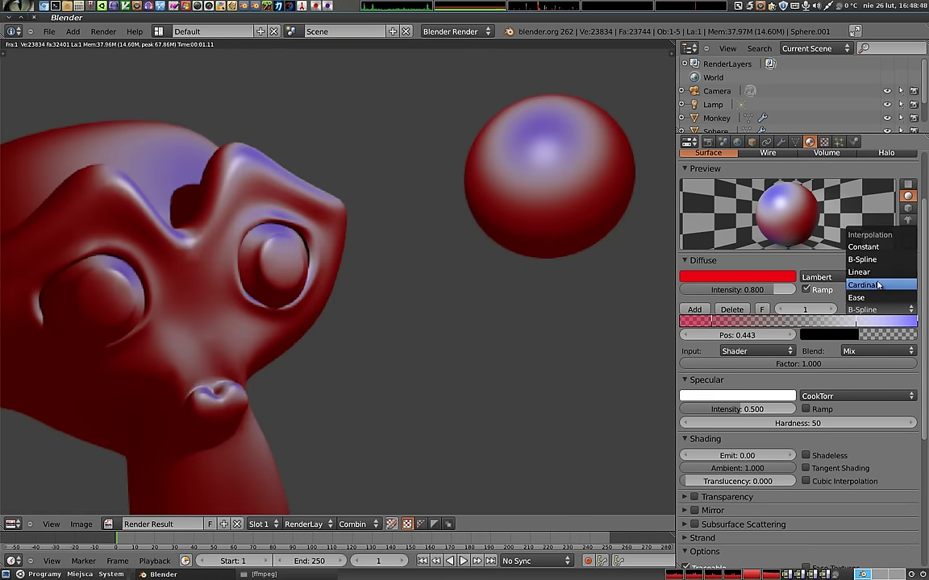
click(862, 285)
key(F12)
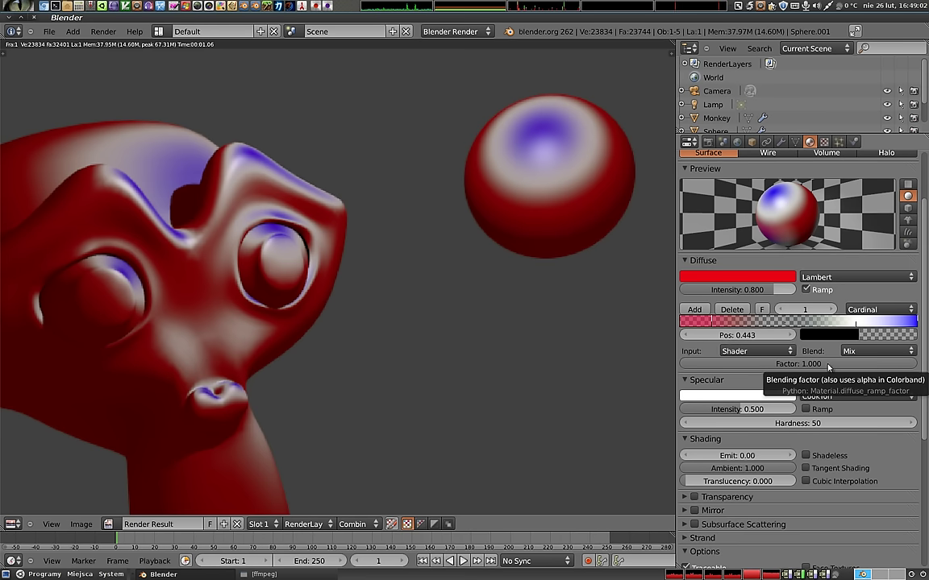
Step: Render the ramp factor at about 0.5 and 0.000, then restore it to 1.000
mouse_move(867, 368)
mouse_down()
mouse_move(767, 373)
mouse_move(797, 367)
mouse_up()
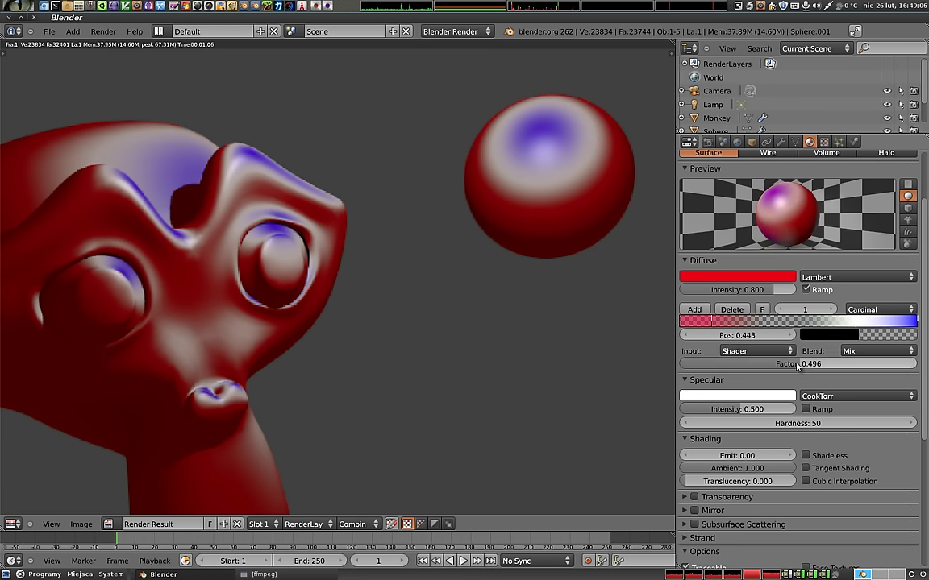
key(F12)
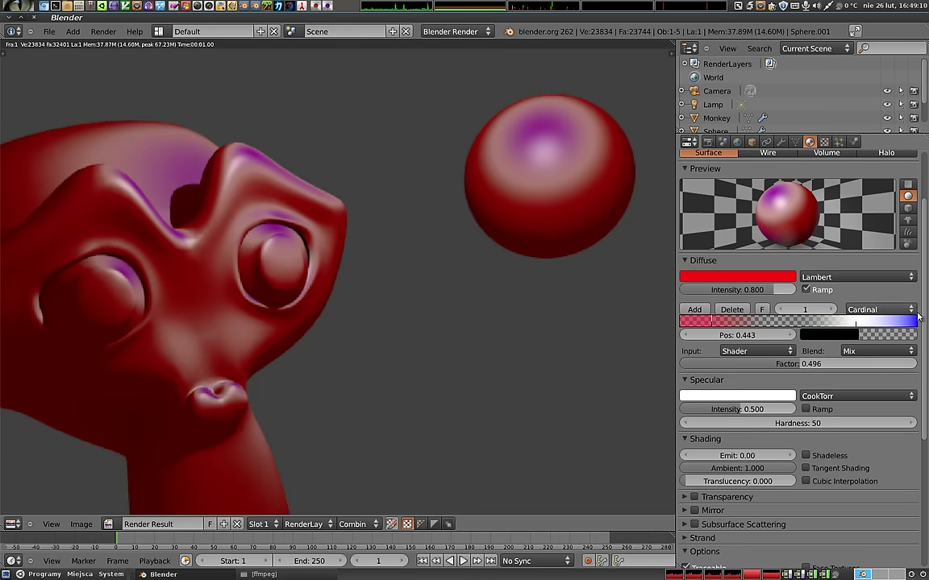
drag(806, 363, 747, 363)
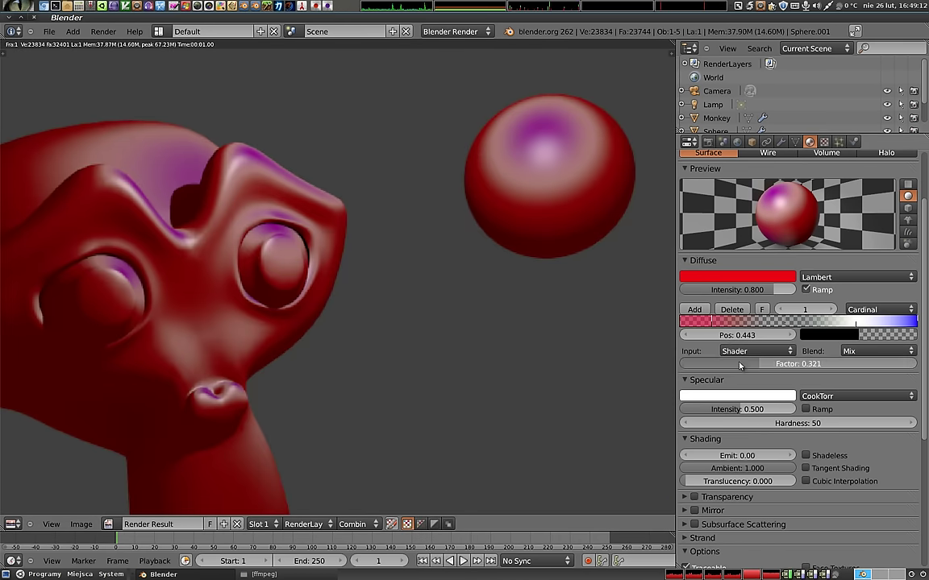
key(F12)
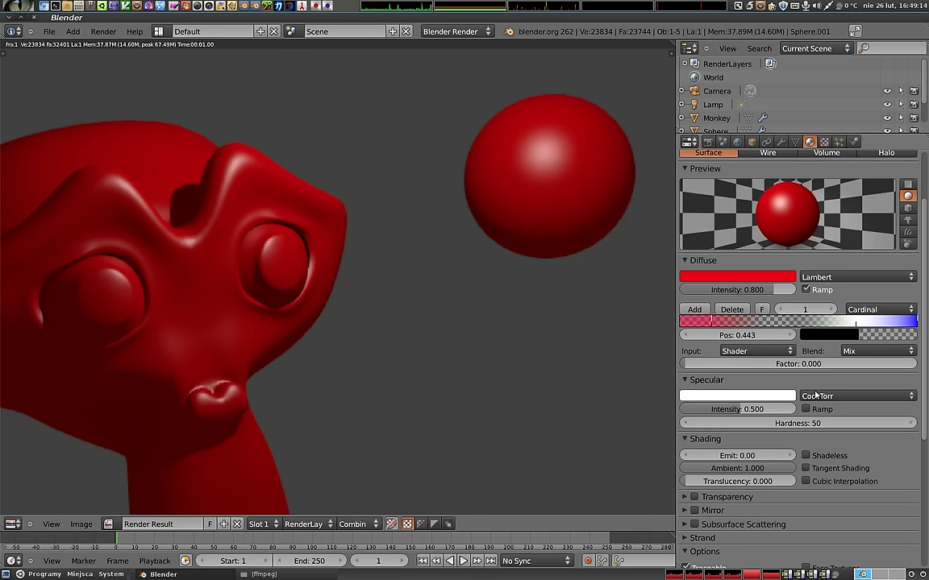
drag(758, 364, 818, 363)
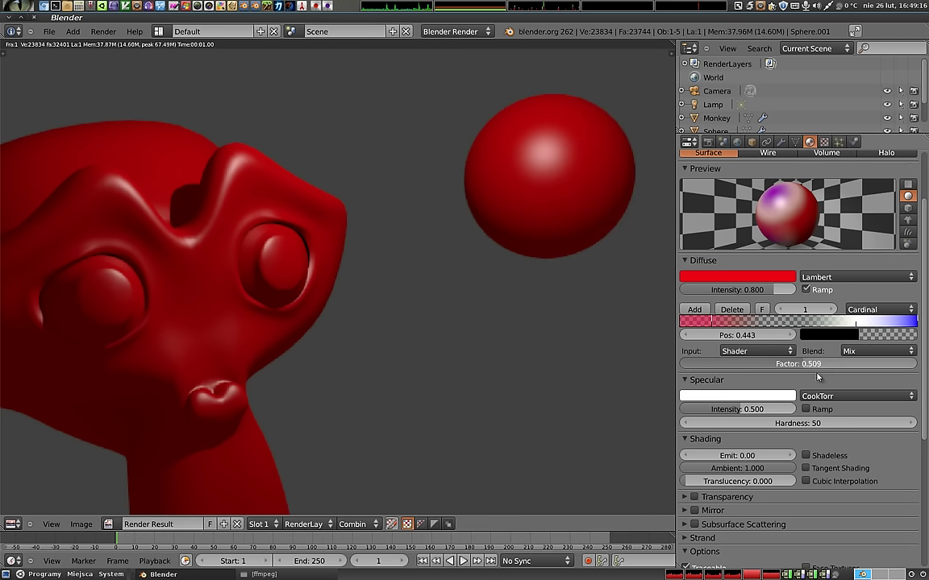
drag(822, 365, 906, 364)
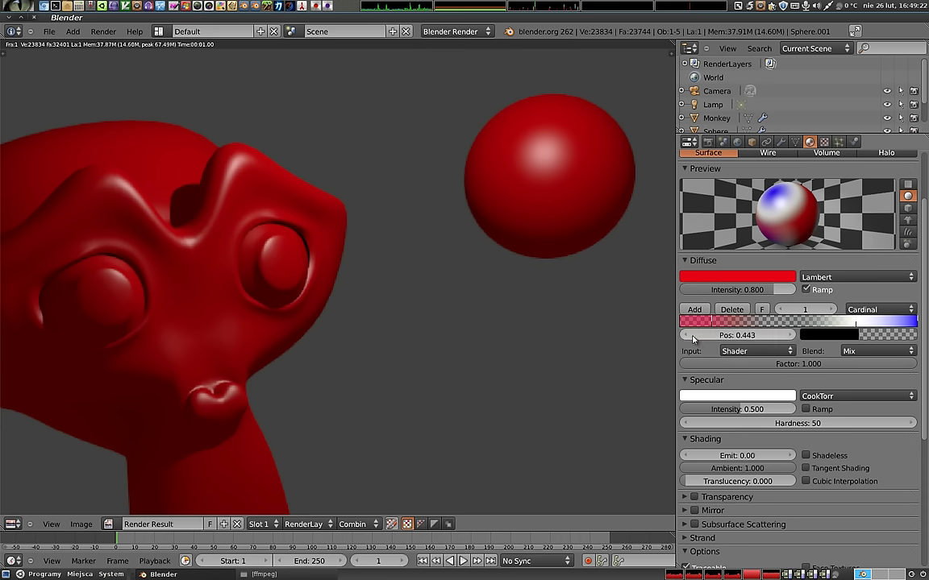
key(F12)
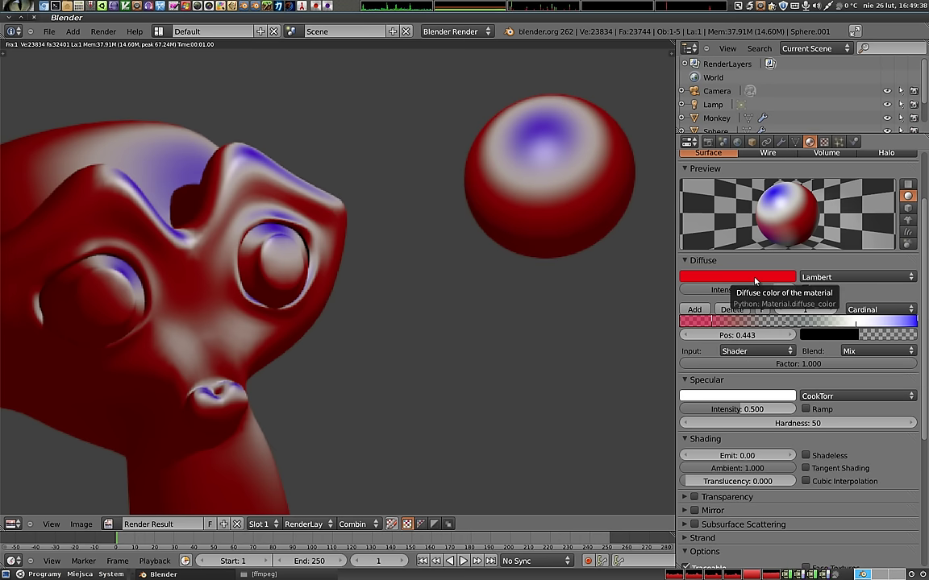
Step: Render the diffuse ramp with Add blending, then with Multiply
click(869, 351)
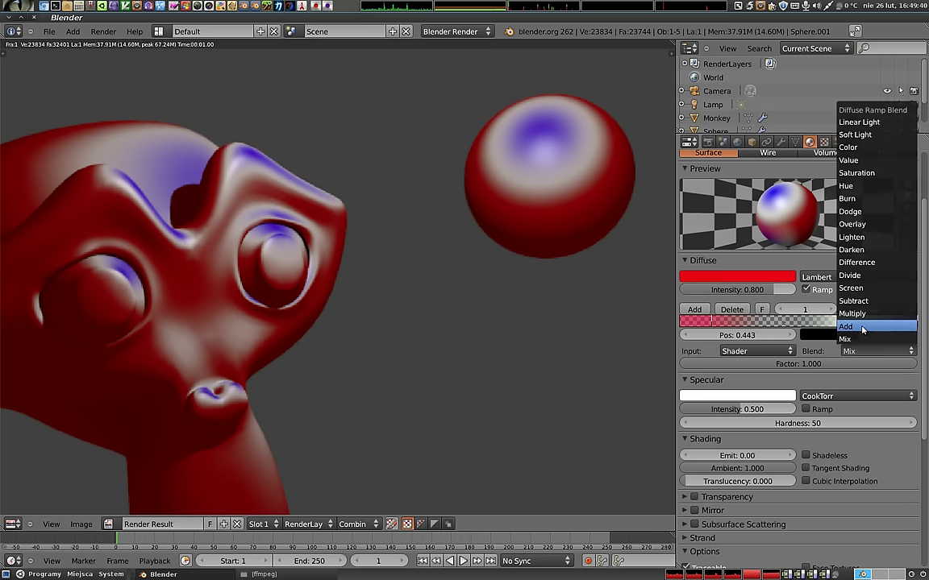
click(862, 326)
key(F12)
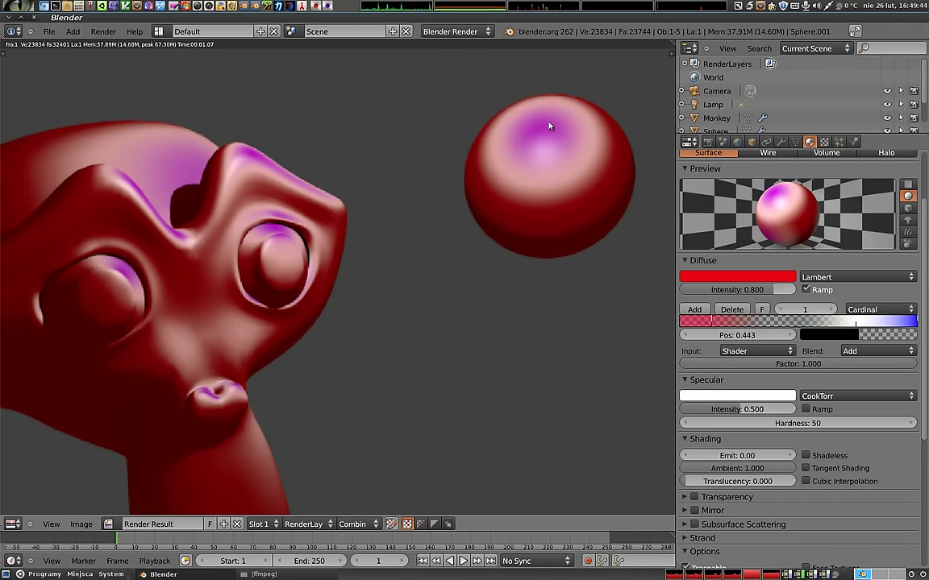
click(869, 351)
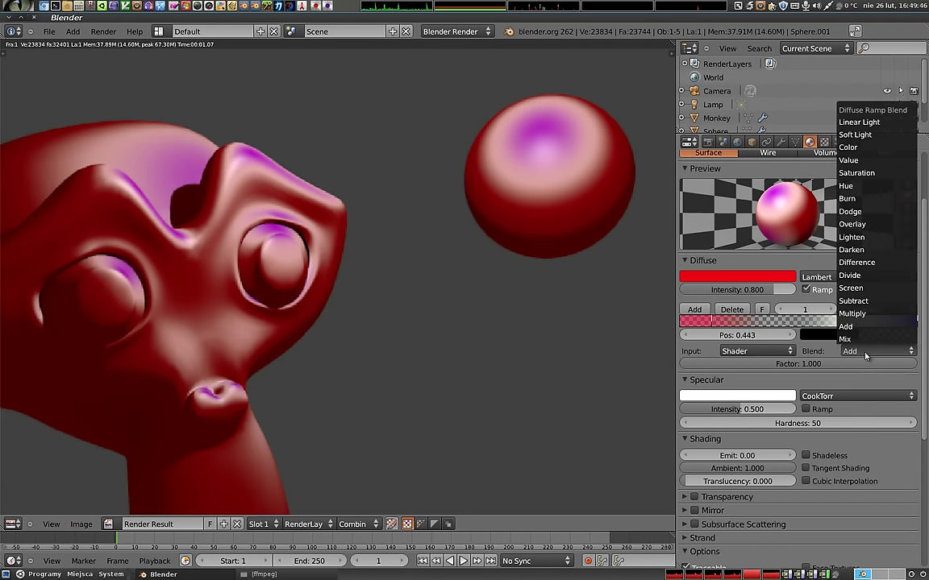
click(875, 319)
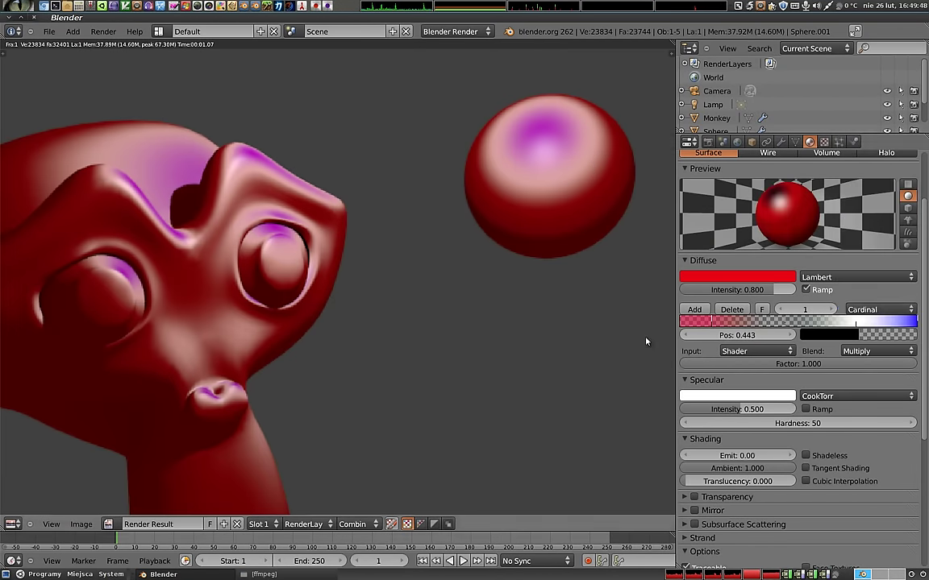
key(F12)
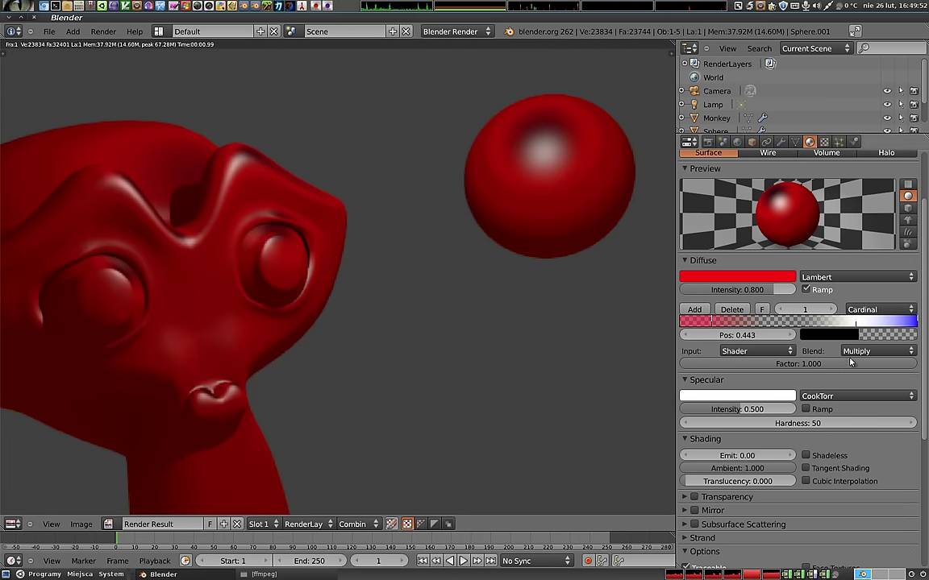
Step: Render with Subtract blending, then return the ramp blend to Mix
click(877, 351)
click(870, 301)
key(F12)
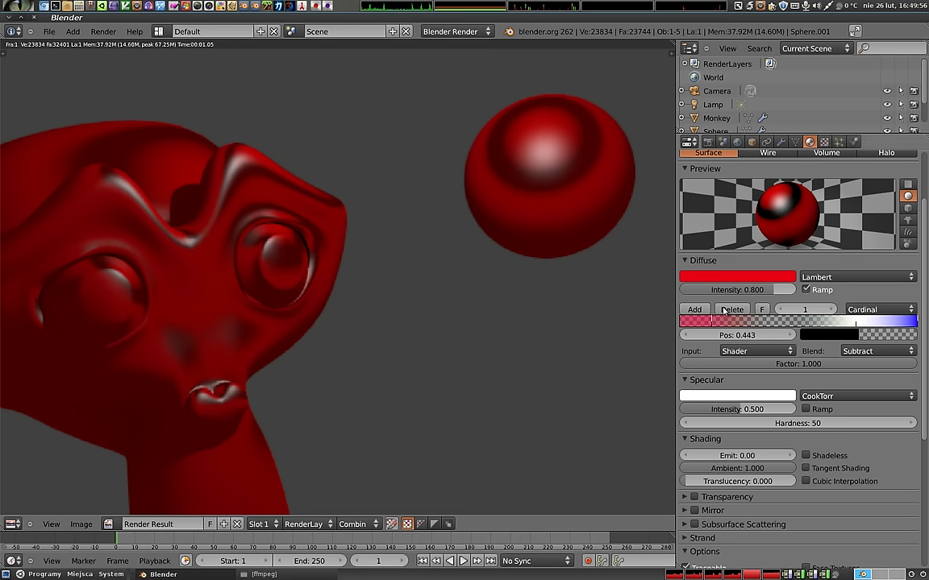
click(884, 351)
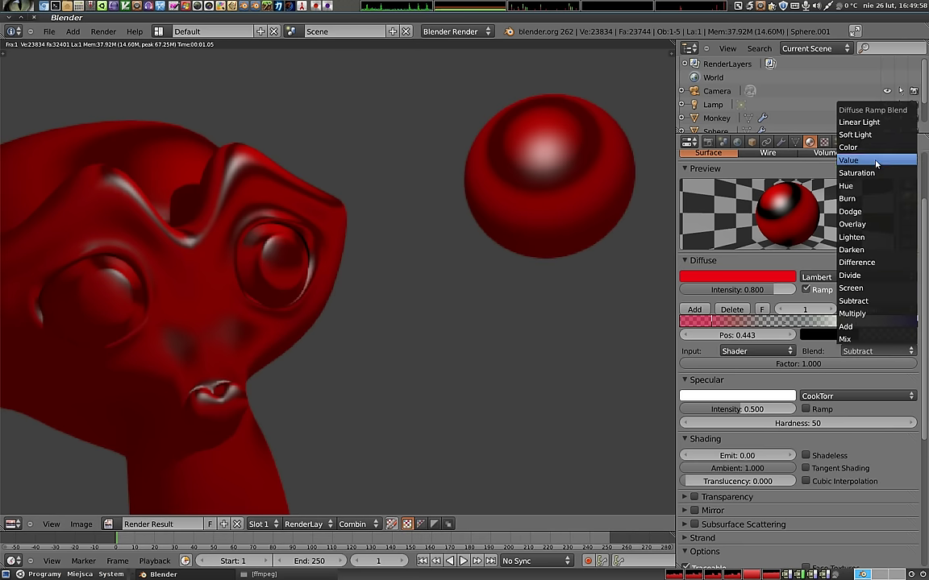
click(831, 352)
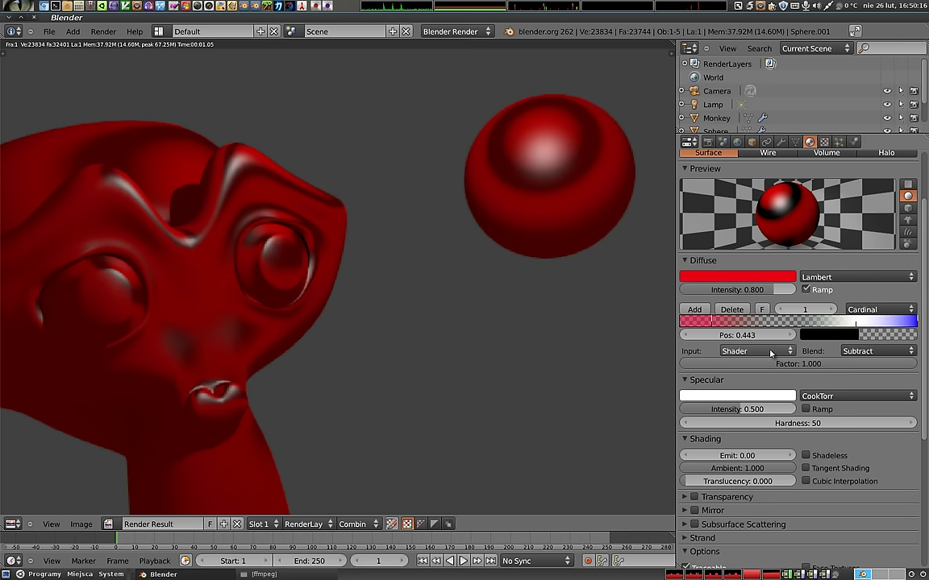
click(875, 352)
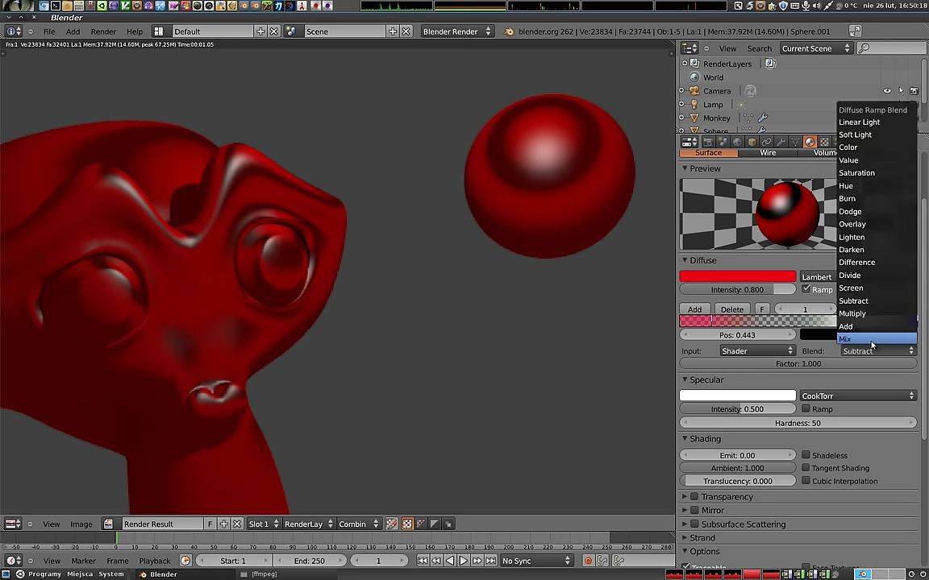
click(869, 338)
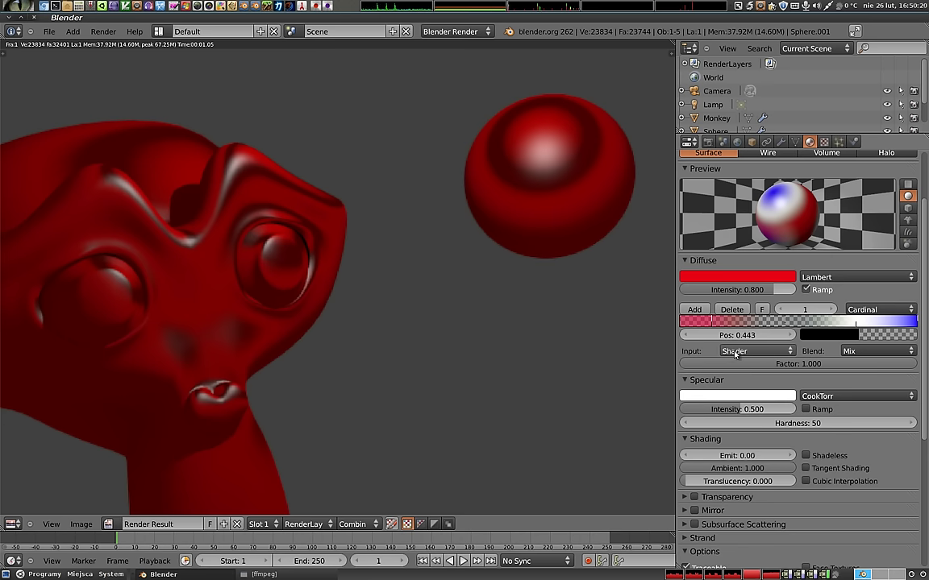
Step: Render with the Energy ramp input, then with the diffuse ramp disabled
click(750, 353)
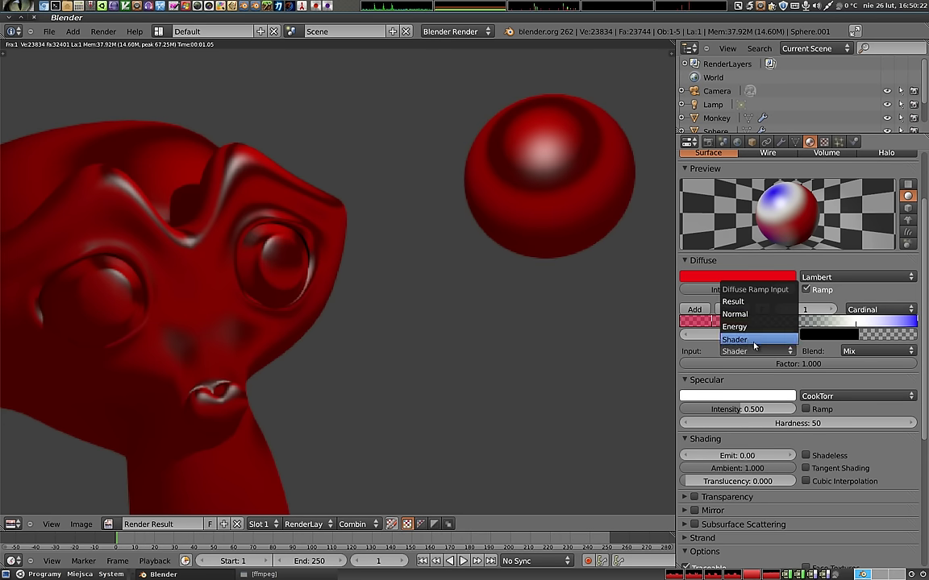
click(761, 327)
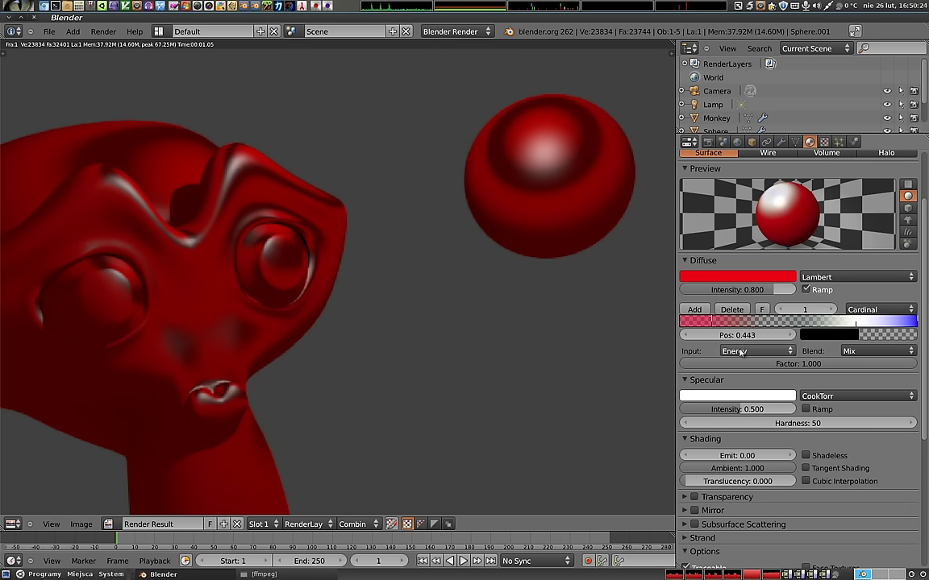
key(F12)
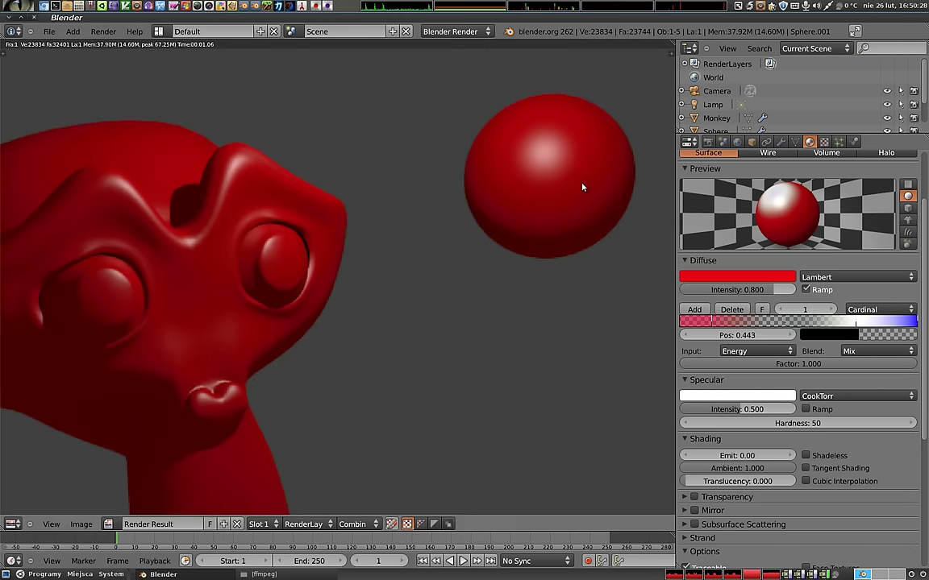
click(805, 289)
key(F12)
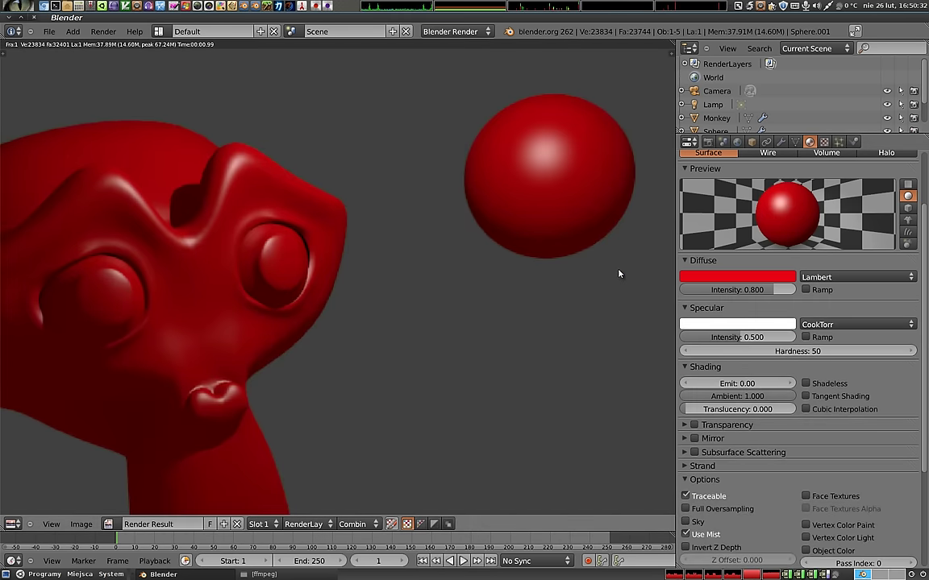
Step: Re-enable the ramp, render with Normal input, then switch to Result and re-render
click(806, 289)
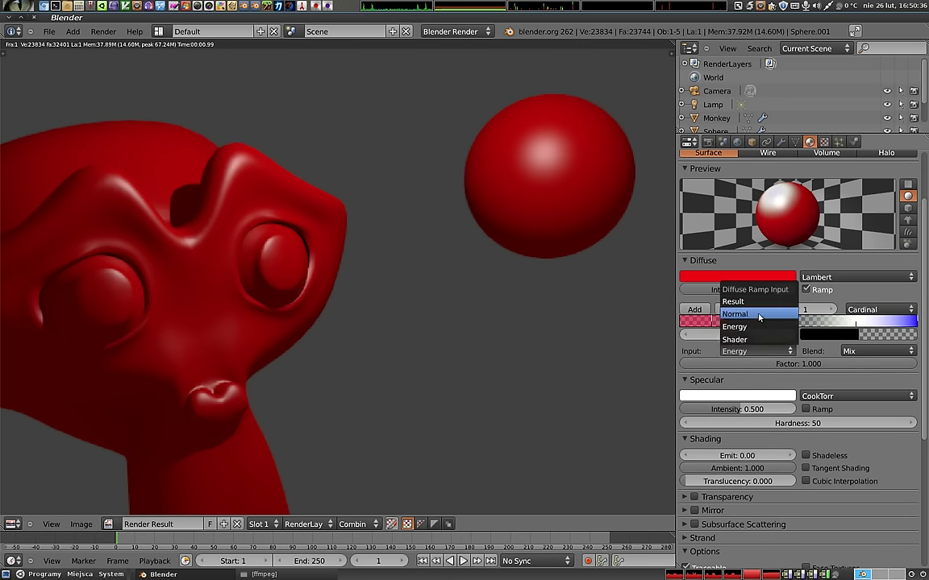
click(740, 314)
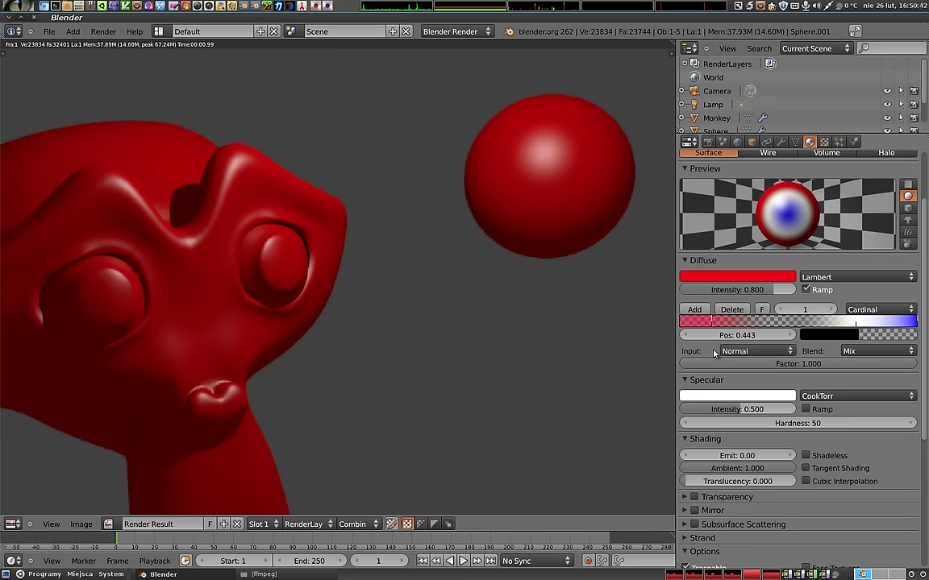
key(F12)
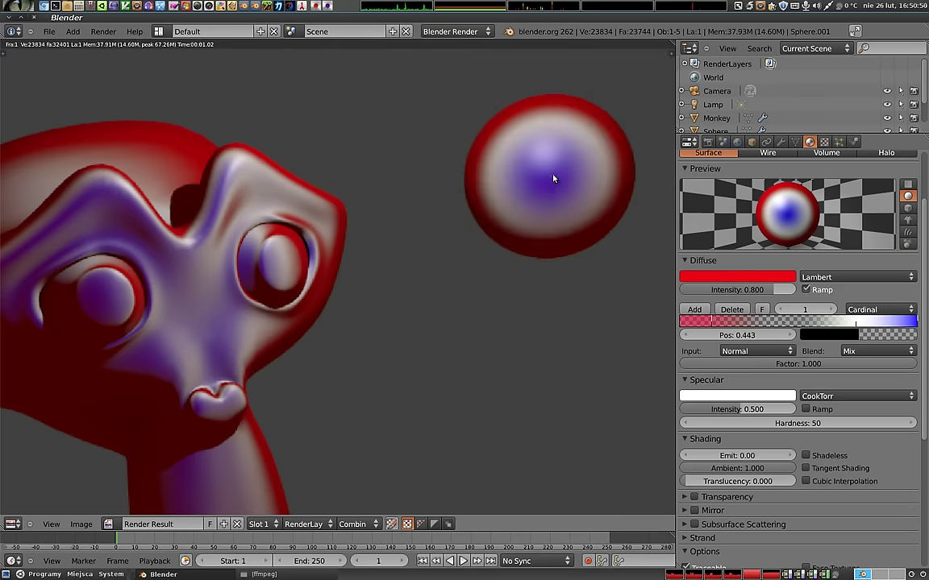
key(F12)
click(754, 350)
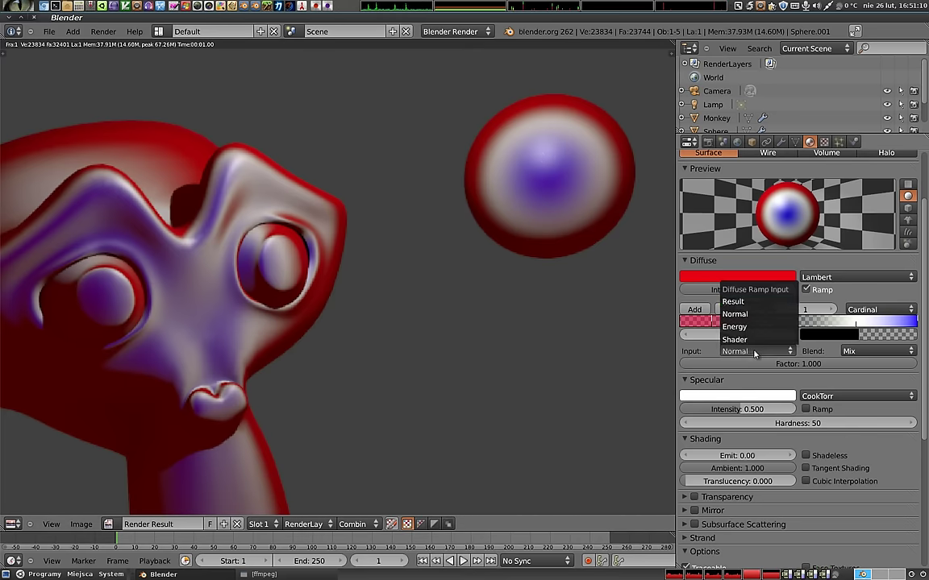
click(760, 306)
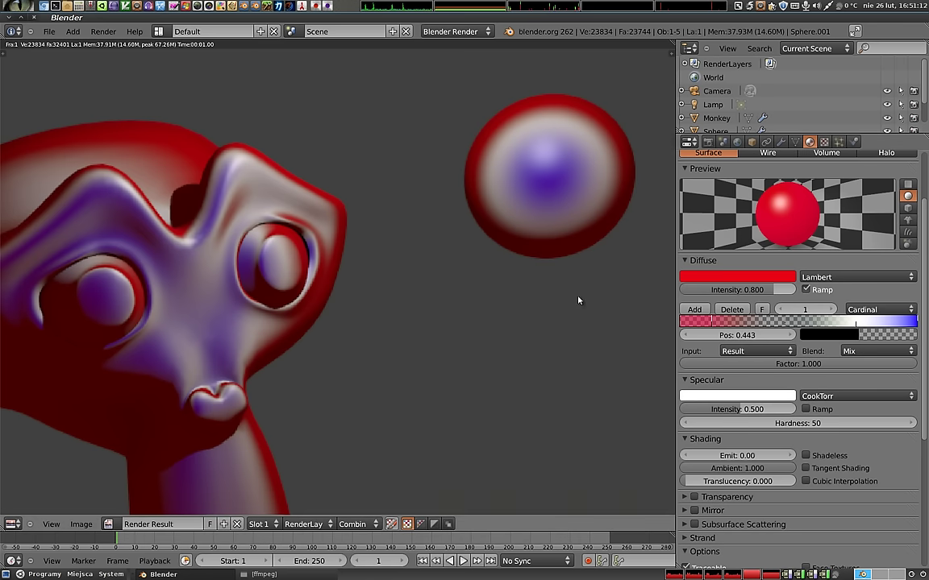
key(F12)
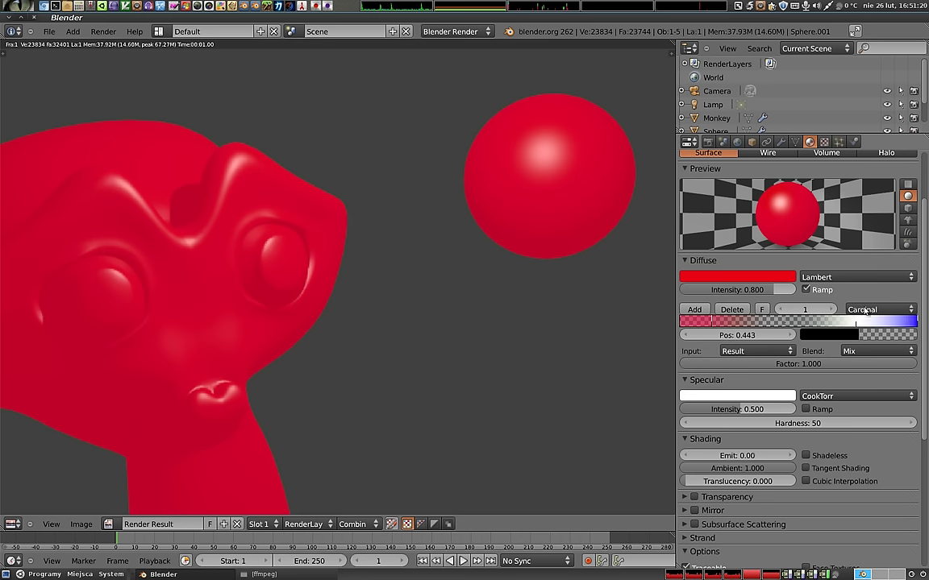
Step: Turn off the diffuse ramp, enable a specular ramp, slide its stops around and render
click(806, 290)
key(F12)
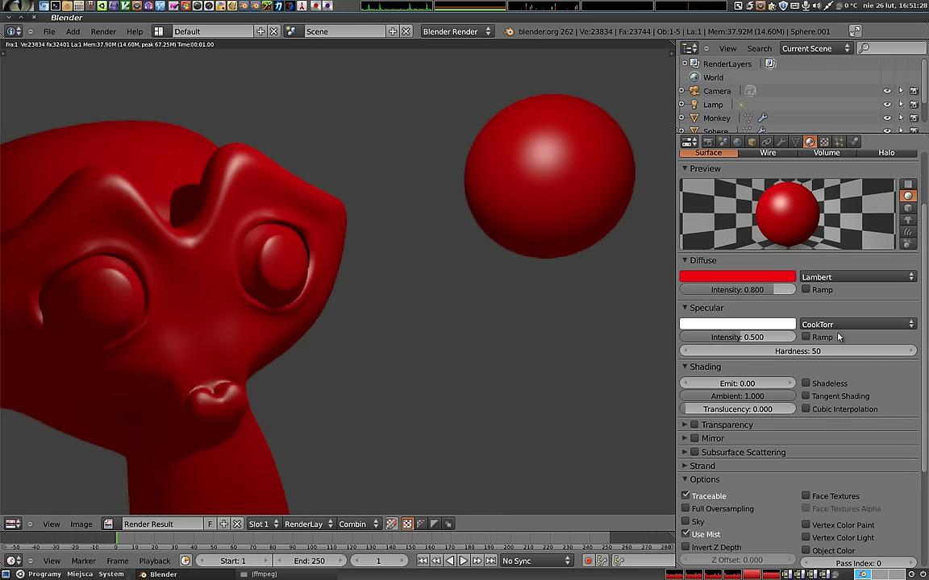
click(805, 337)
drag(834, 388, 915, 388)
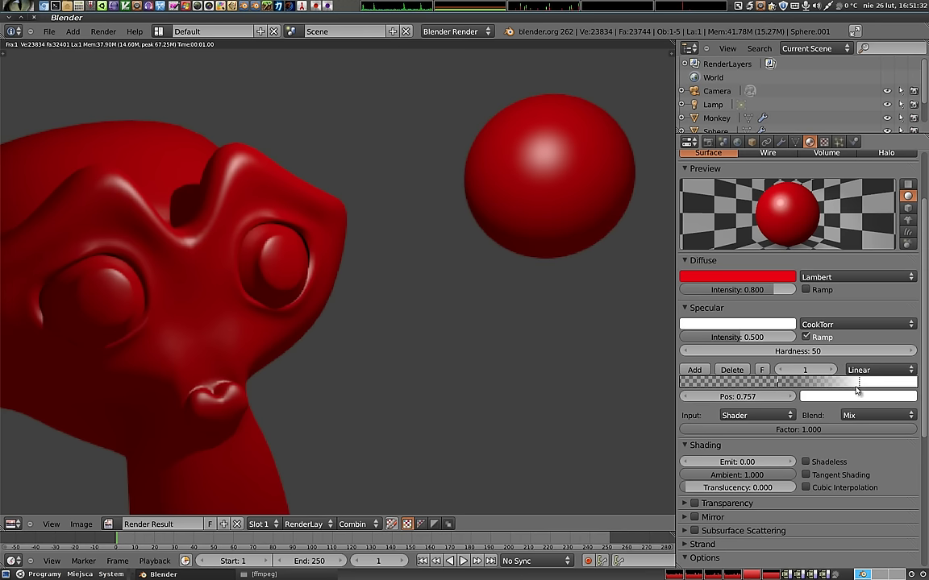
drag(915, 388, 868, 386)
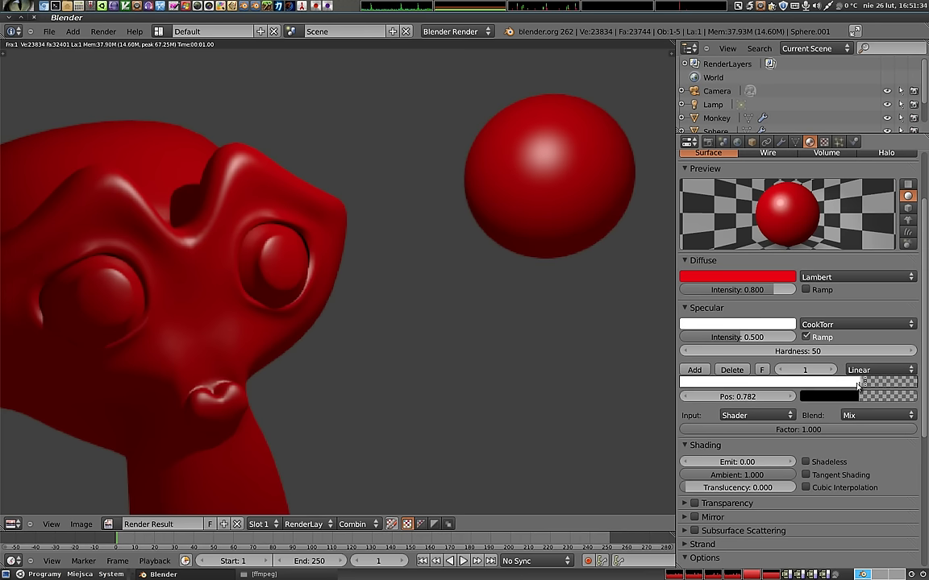
drag(777, 383, 848, 383)
key(F12)
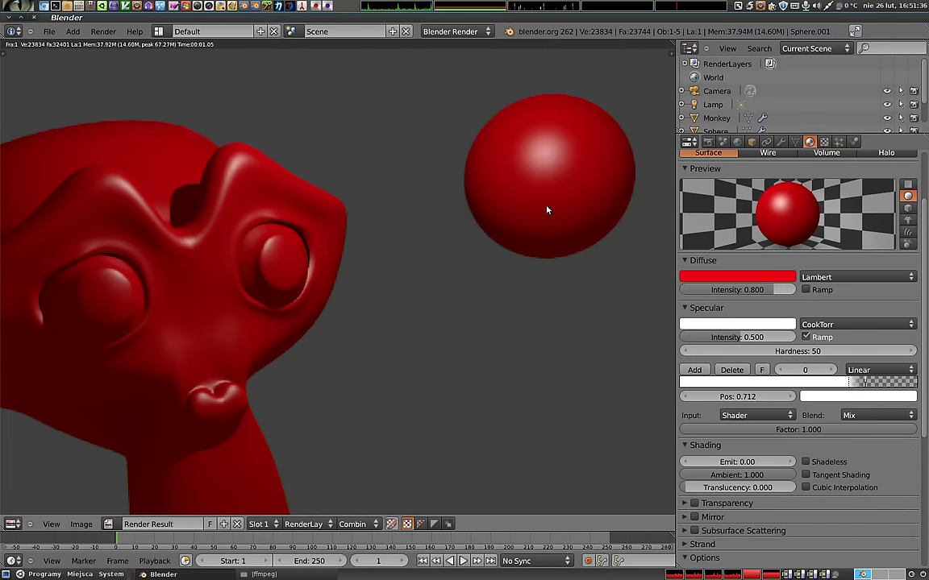
Step: Move the white specular ramp stop to the ramp's start and re-render
scroll(546, 151, up, 3)
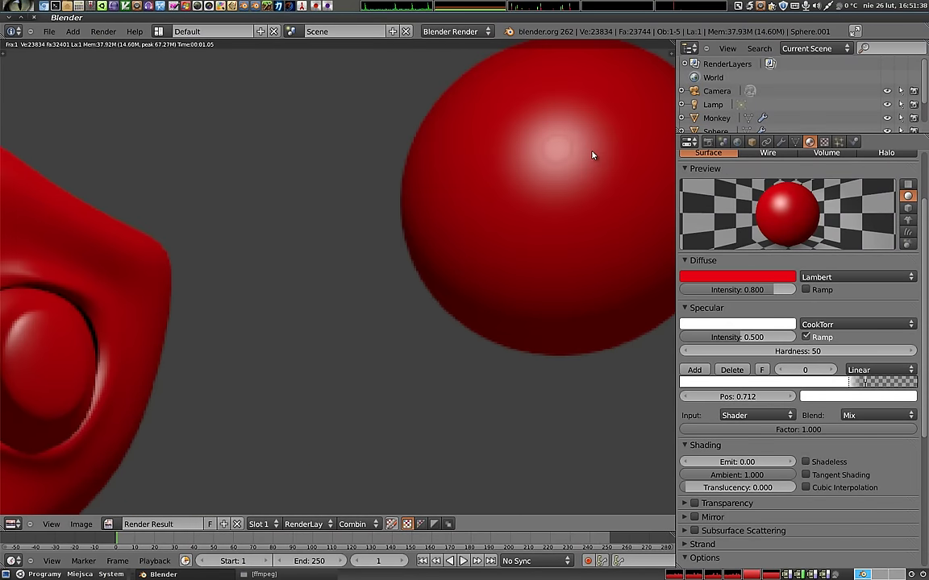
click(857, 384)
mouse_move(857, 385)
mouse_down()
mouse_move(724, 389)
mouse_move(738, 390)
mouse_up()
key(F12)
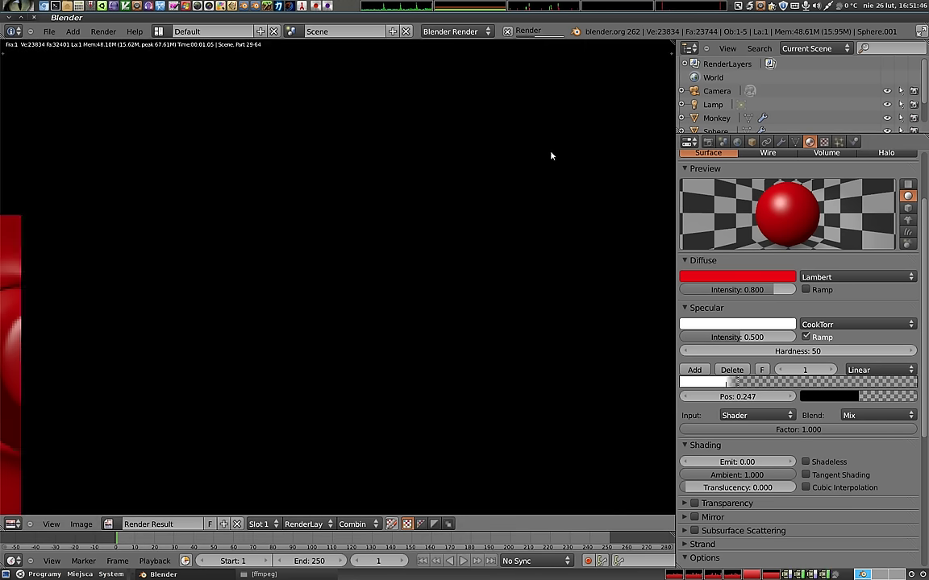
Step: Nudge the black stop to about 0.256, make it fully opaque, and re-render the ring highlight
drag(739, 384, 759, 388)
click(830, 397)
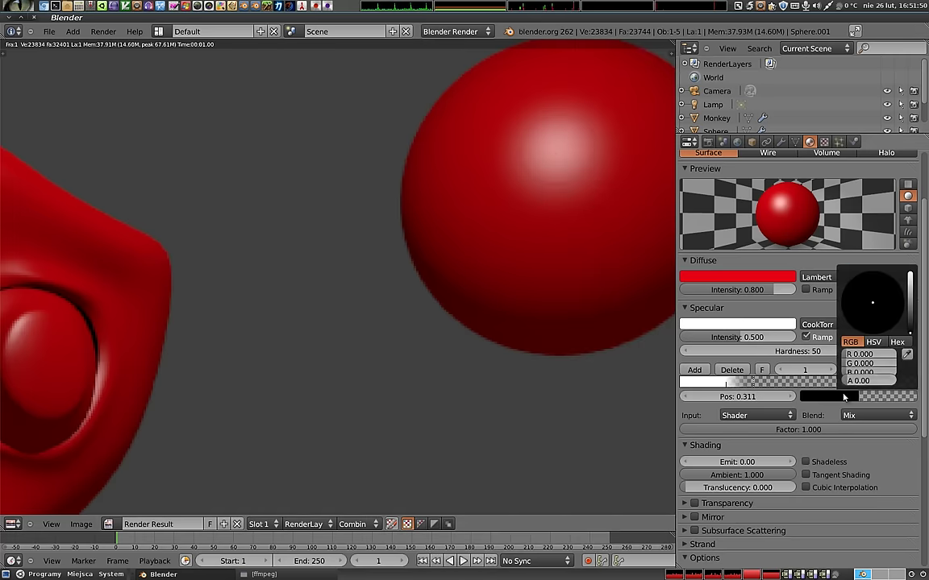
drag(861, 380, 895, 379)
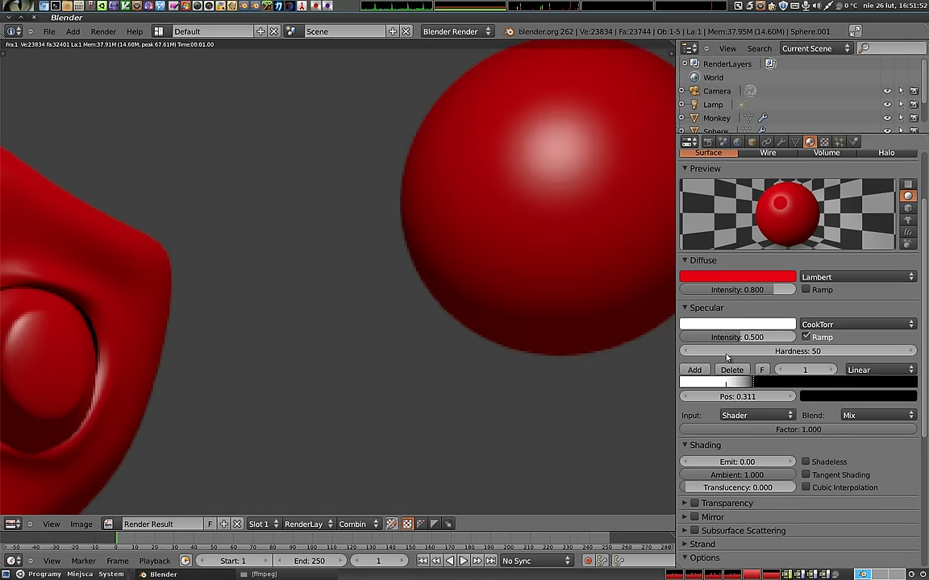
key(F12)
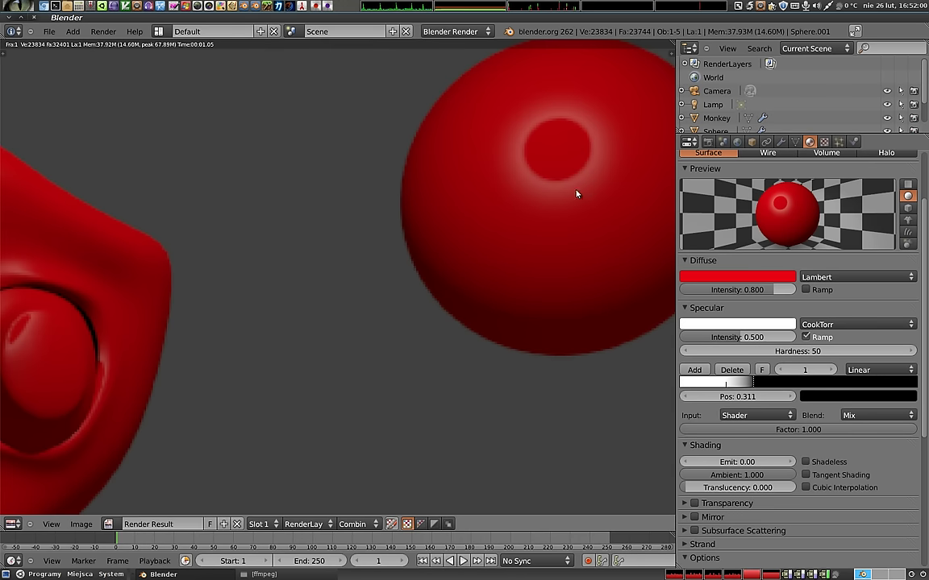
scroll(555, 194, down, 1)
scroll(551, 221, down, 2)
scroll(502, 242, down, 1)
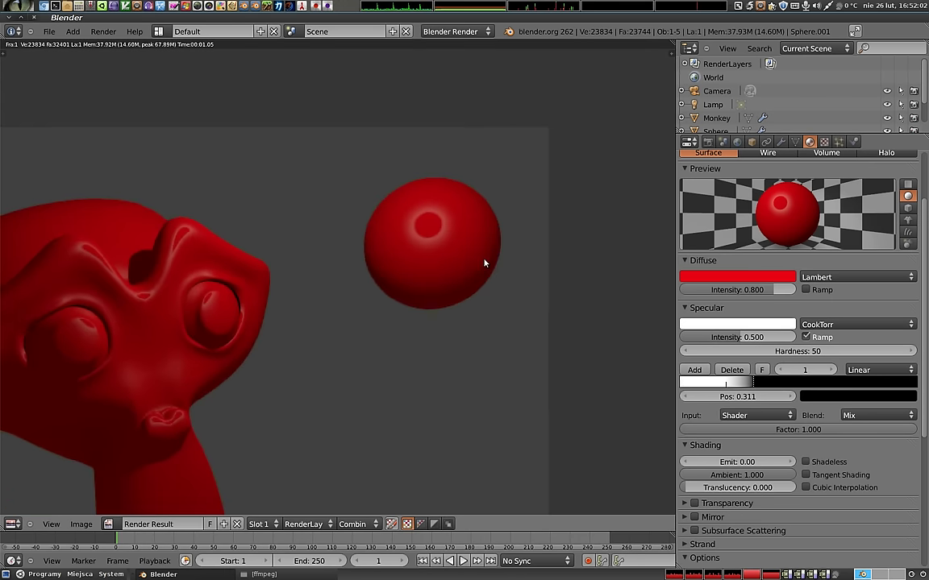
middle_drag(483, 263, 520, 224)
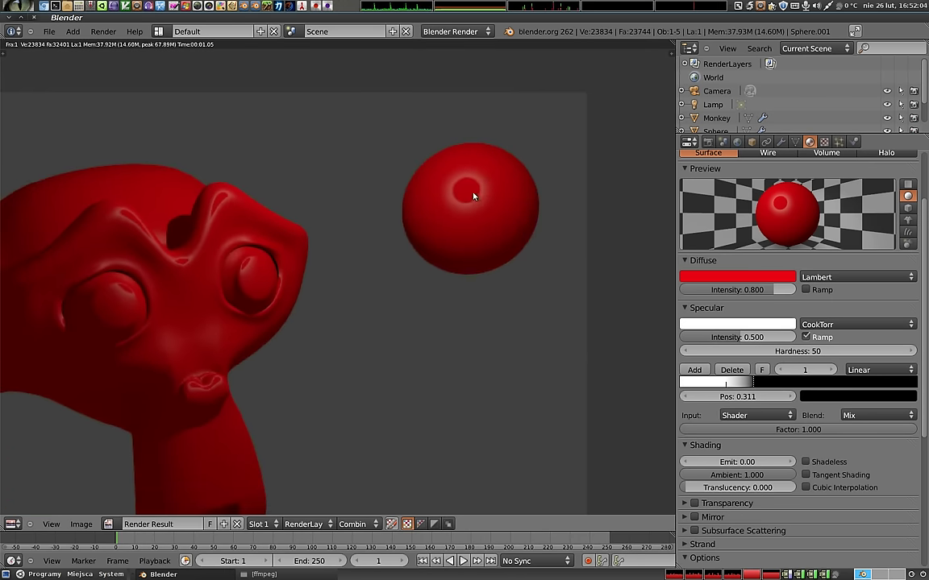
Step: Add specular ramp stops and place white stops near the start and at about 0.680
ctrl+click(780, 385)
mouse_move(722, 383)
mouse_down()
mouse_move(712, 385)
mouse_move(811, 385)
mouse_up()
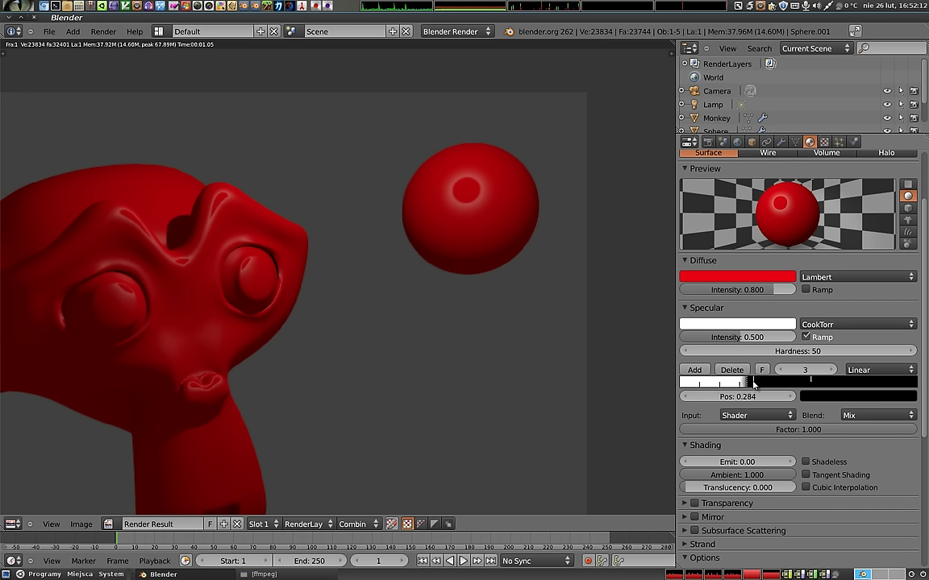
click(727, 385)
mouse_move(727, 385)
mouse_down()
mouse_move(844, 389)
mouse_move(823, 386)
mouse_up()
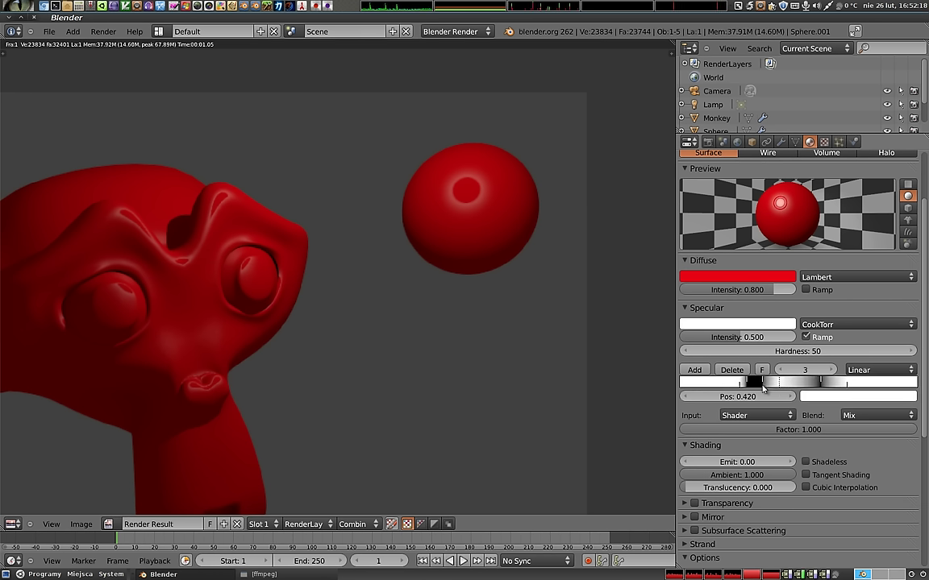
mouse_move(739, 385)
mouse_down()
mouse_move(703, 385)
mouse_move(722, 393)
mouse_up()
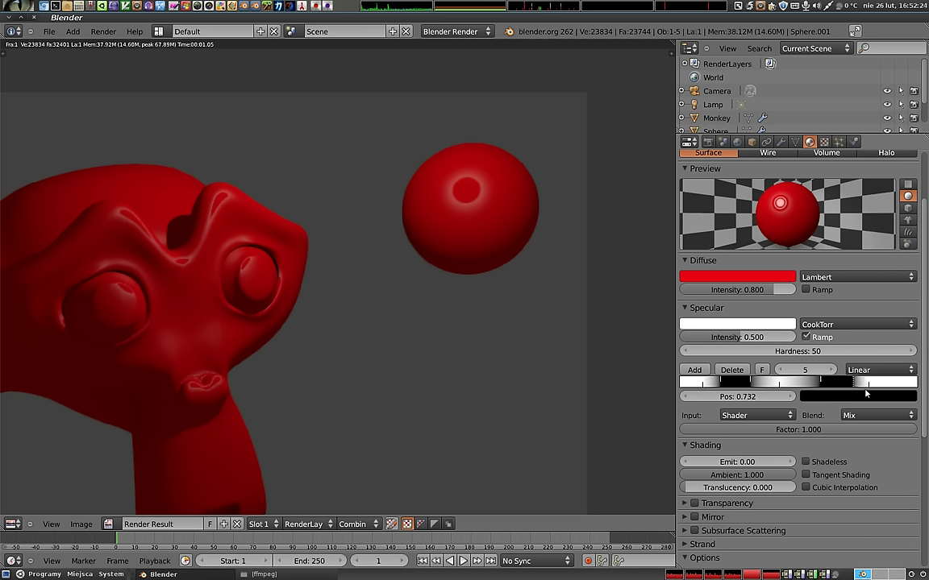
Step: Add a black stop near the right end, set the black stop to 0.222, and re-render
ctrl+click(900, 382)
click(741, 384)
drag(740, 386, 732, 386)
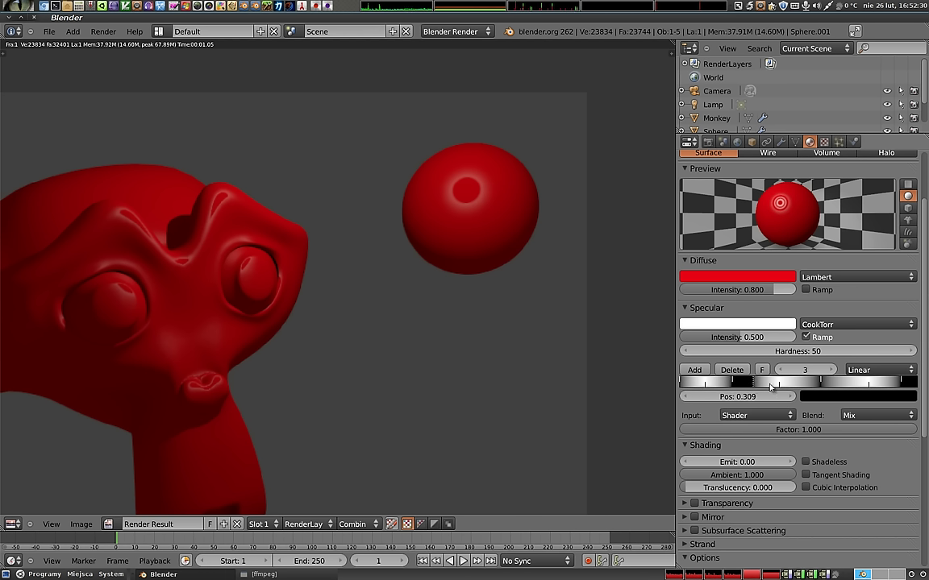
click(794, 386)
click(742, 384)
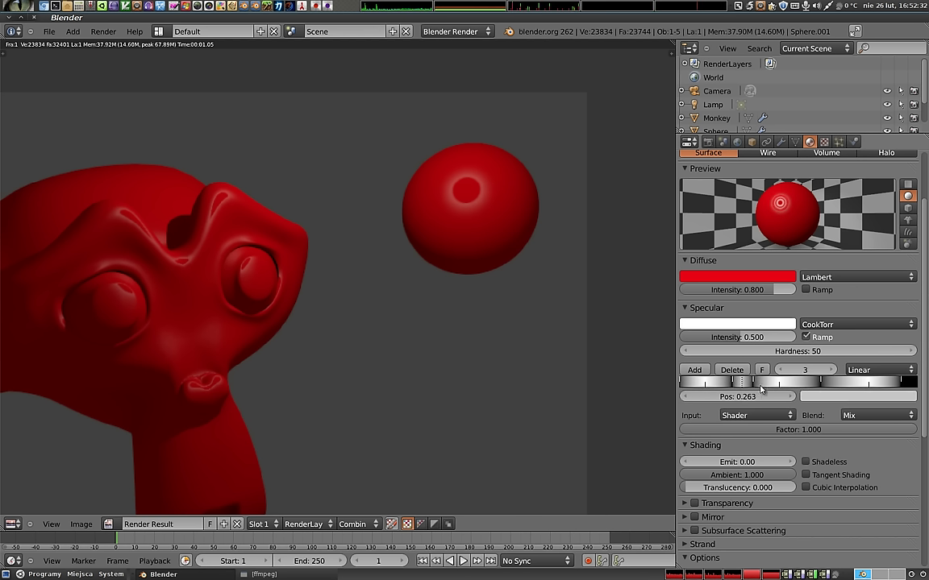
key(F12)
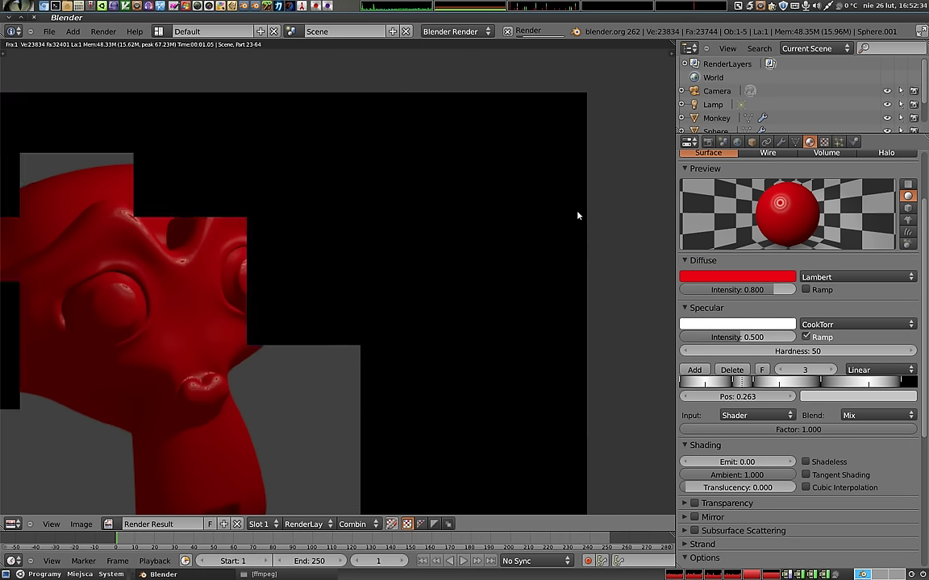
scroll(473, 193, up, 3)
scroll(591, 162, up, 1)
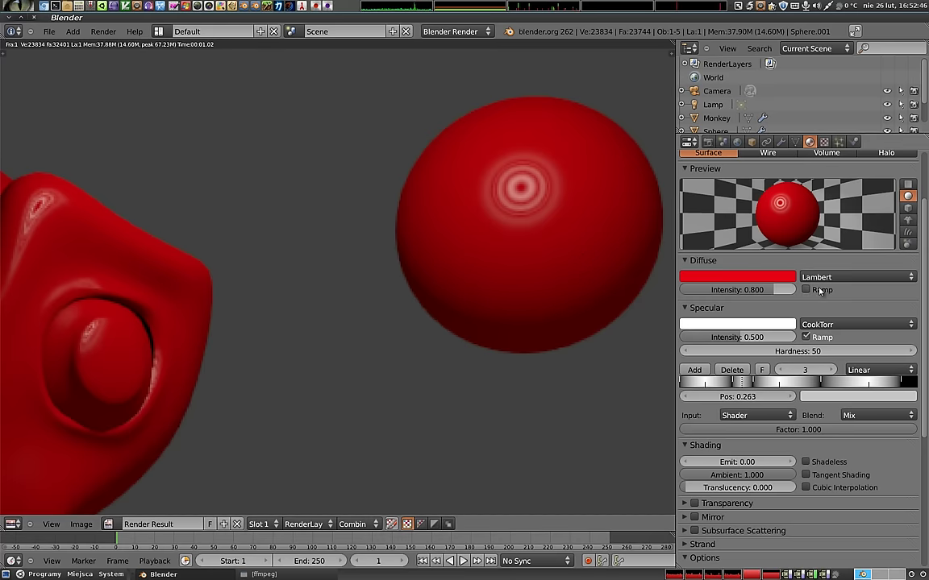
Step: Switch off the specular ramp, zoom out the Render Result, and restore the ffmpeg terminal window
click(806, 338)
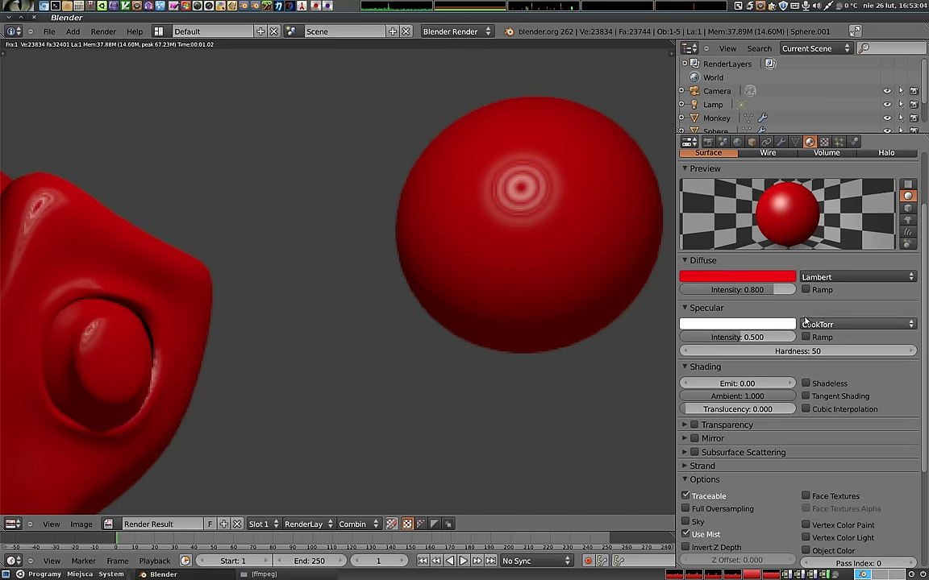
scroll(737, 313, up, 3)
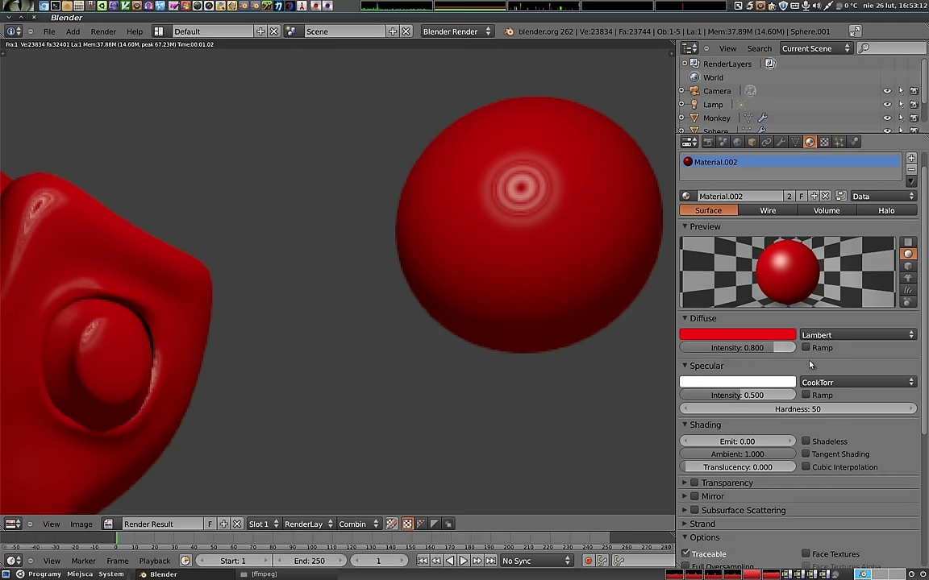
scroll(492, 202, down, 3)
scroll(490, 205, down, 1)
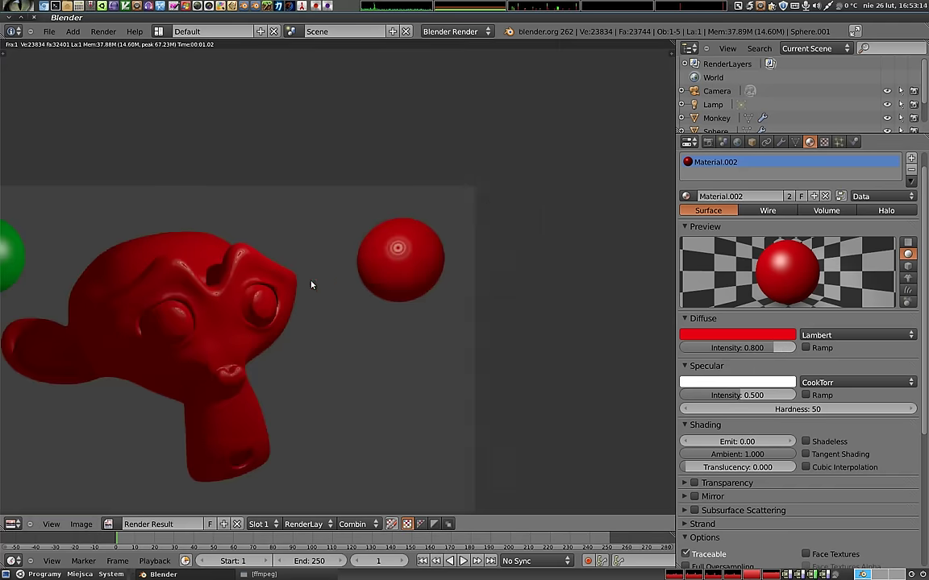
scroll(312, 284, down, 1)
scroll(425, 290, up, 1)
scroll(415, 290, down, 2)
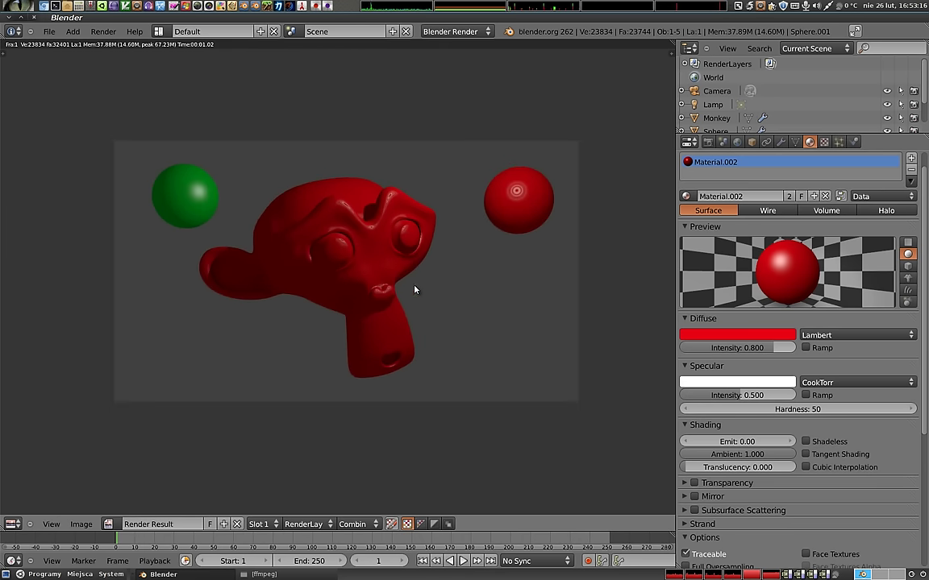
click(284, 574)
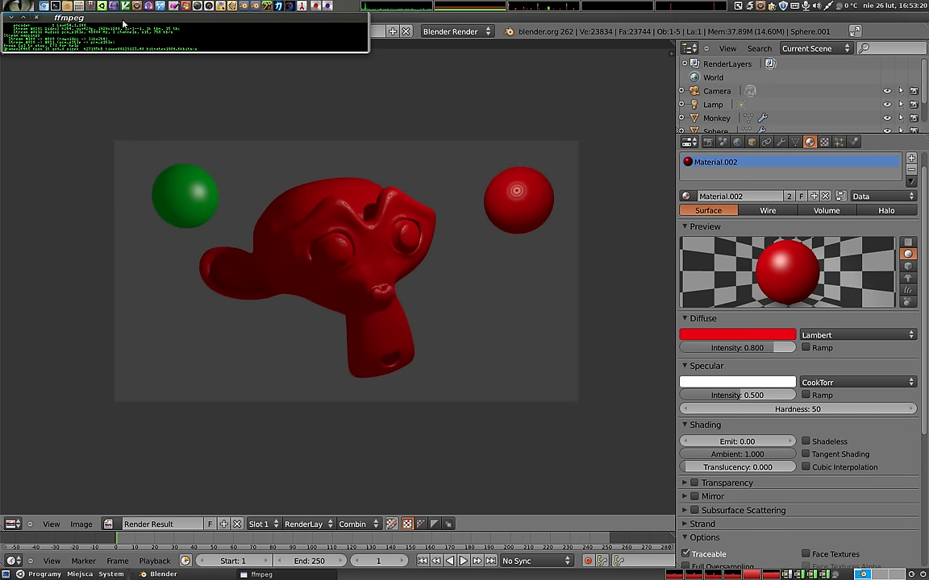